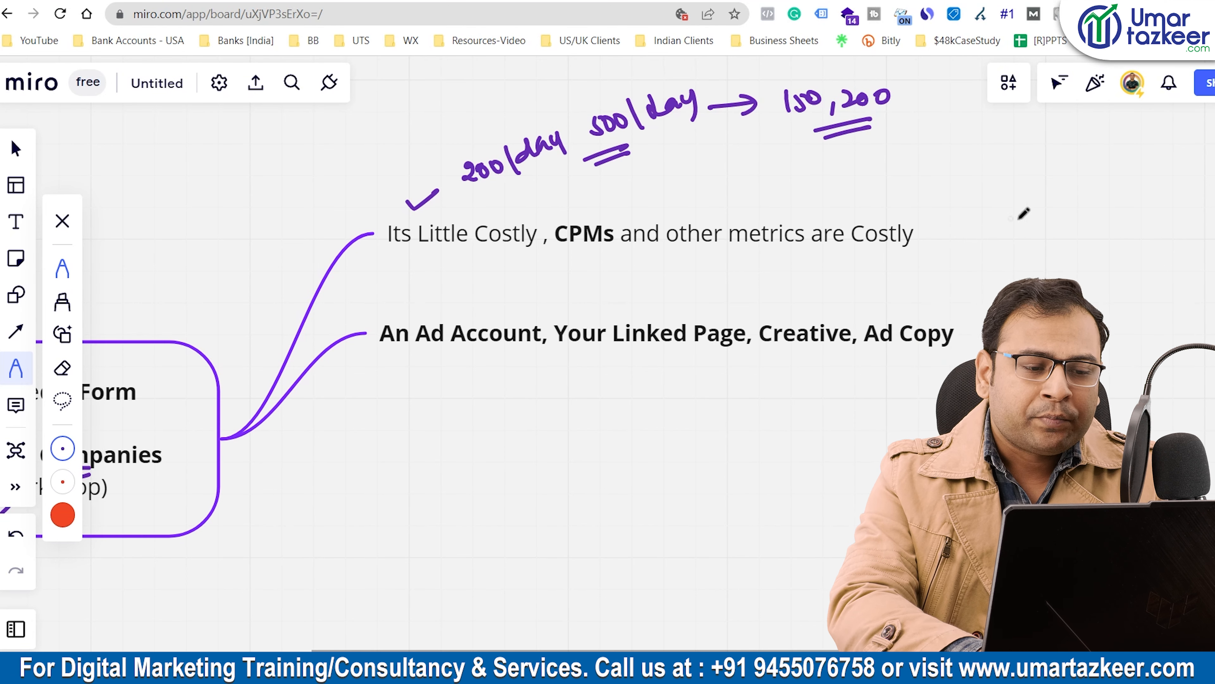
# Draw tick marks above Ad Account, Linked Page, Creative and Ad Copy in the requirements branch of the mind map.
pyautogui.hscroll(5, 669, 332)
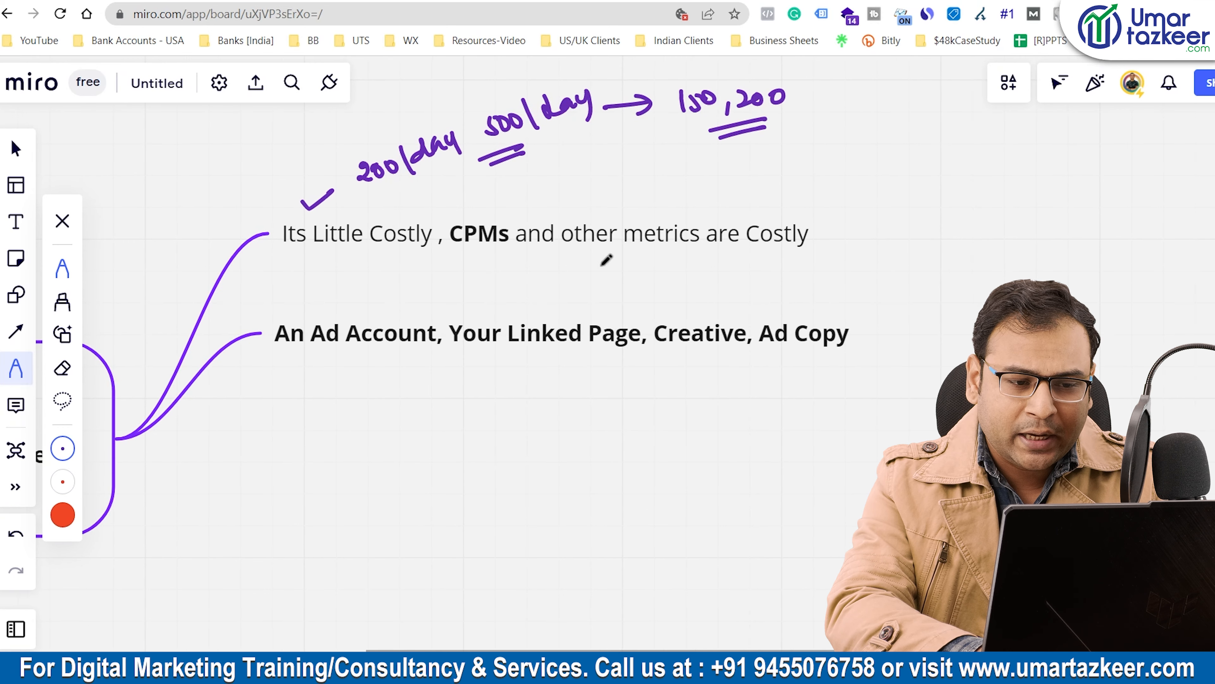
pyautogui.hscroll(-3, 822, 352)
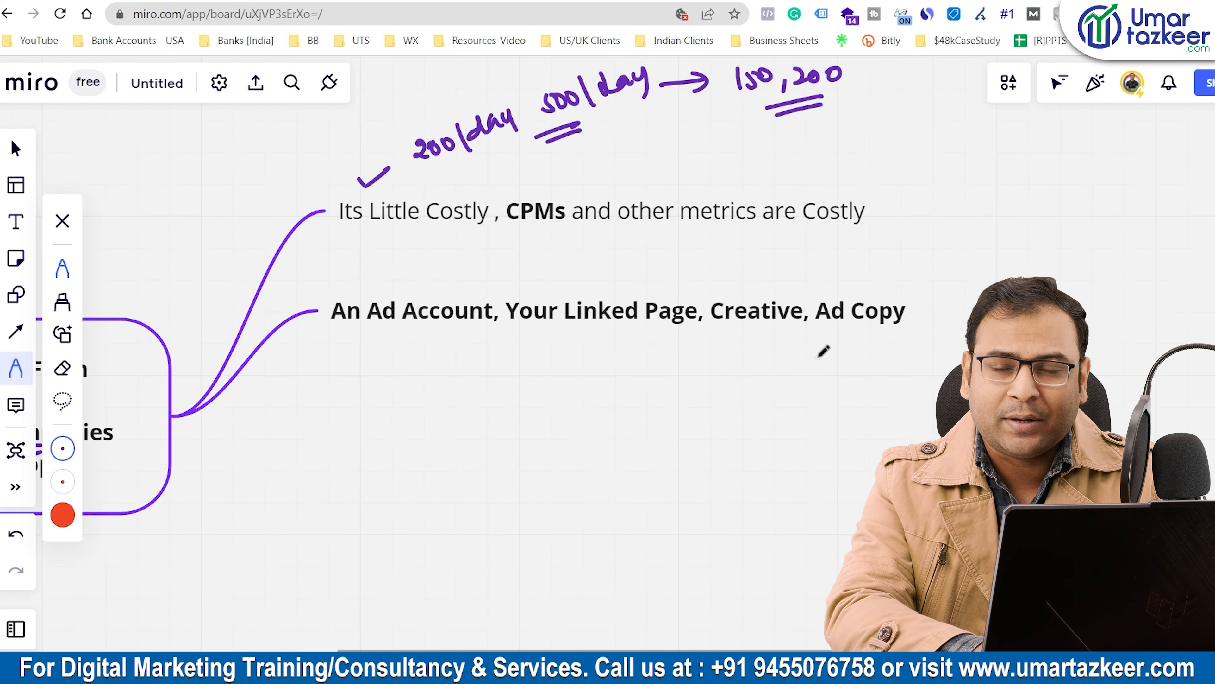
pyautogui.scroll(3, 823, 352)
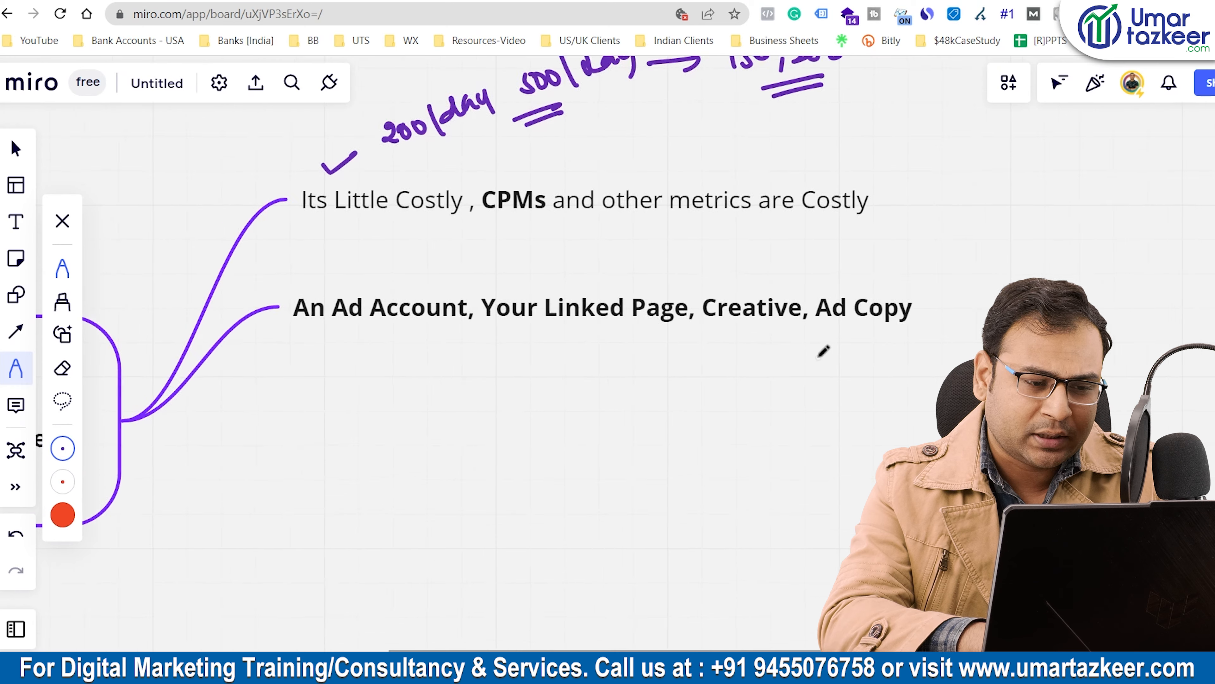
pyautogui.scroll(-1, 822, 352)
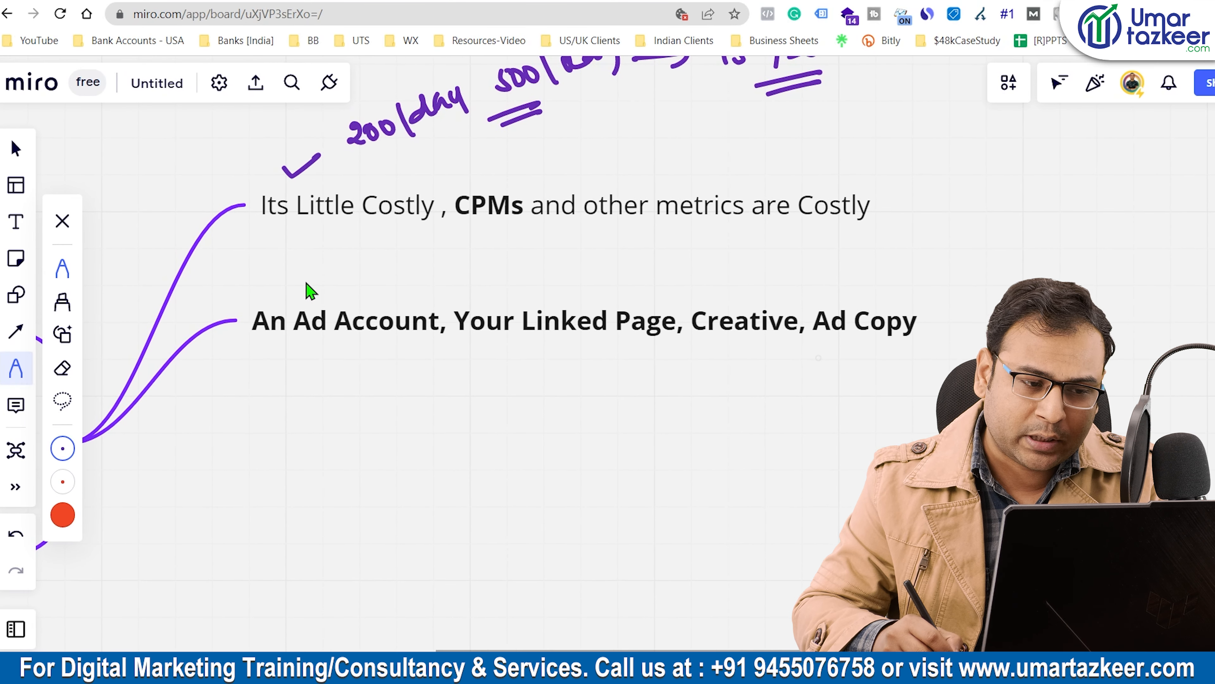
pyautogui.moveTo(305, 276); pyautogui.dragTo(339, 262)
pyautogui.moveTo(576, 293); pyautogui.dragTo(621, 282)
pyautogui.moveTo(769, 277); pyautogui.dragTo(903, 265)
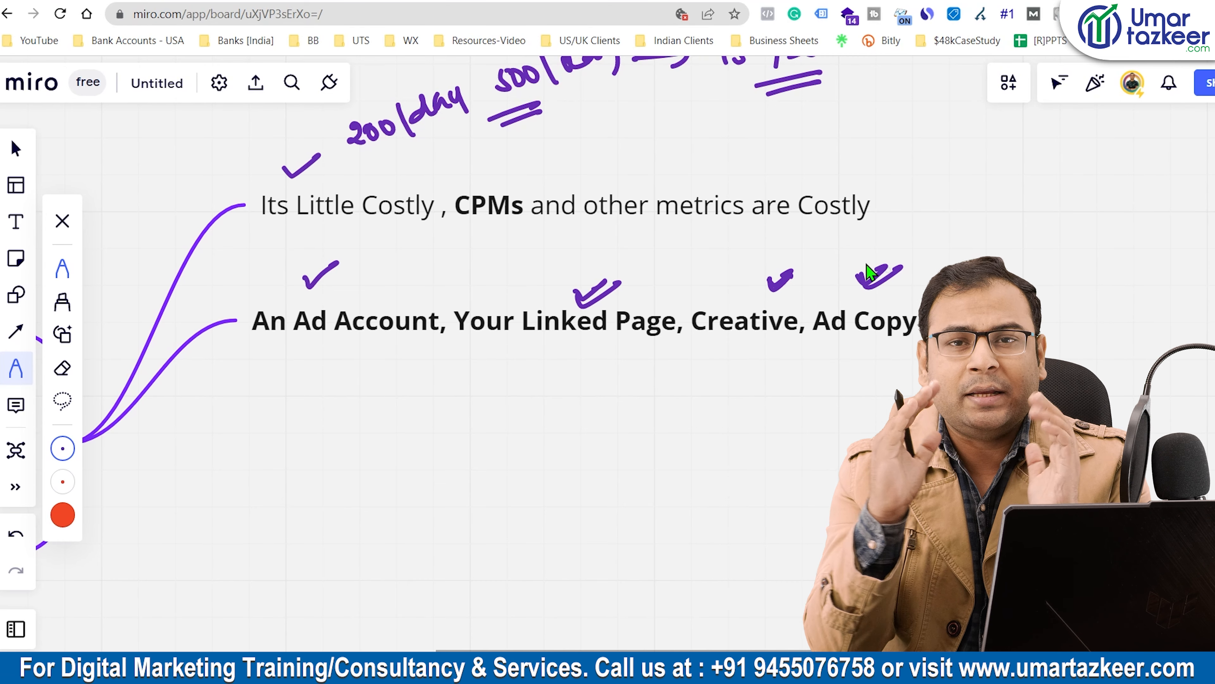
# On the empty board area below the mind map, sketch a small person figure and handwrite "Target Audience" beside it.
pyautogui.scroll(-10, 866, 271)
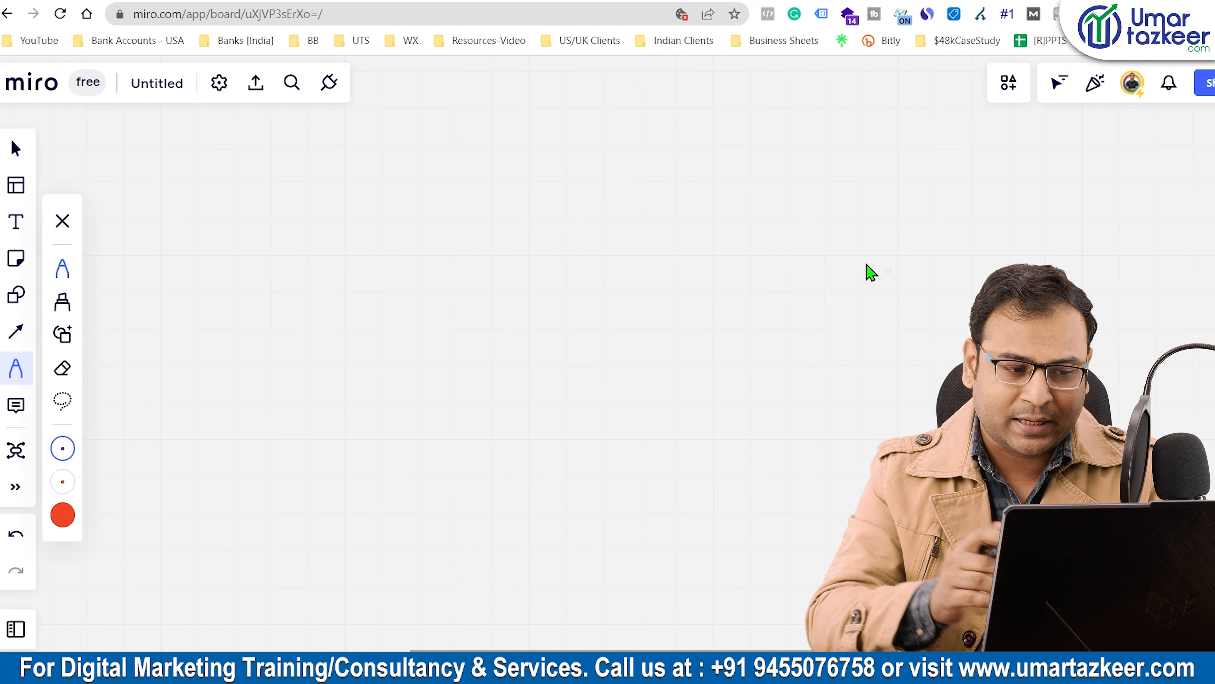
pyautogui.moveTo(202, 251)
pyautogui.mouseDown()
pyautogui.moveTo(233, 275)
pyautogui.moveTo(273, 242)
pyautogui.mouseUp()
pyautogui.moveTo(261, 244)
pyautogui.mouseDown()
pyautogui.moveTo(259, 260)
pyautogui.moveTo(303, 281)
pyautogui.moveTo(330, 237)
pyautogui.mouseUp()
pyautogui.moveTo(366, 261)
pyautogui.mouseDown()
pyautogui.moveTo(369, 228)
pyautogui.moveTo(377, 259)
pyautogui.mouseUp()
pyautogui.moveTo(362, 247)
pyautogui.mouseDown()
pyautogui.moveTo(407, 224)
pyautogui.moveTo(485, 246)
pyautogui.mouseUp()
pyautogui.click(421, 209)
# Sketch a tall rectangle beside the Target Audience note, with a rightward arrow inside and an arrow along its lower edge.
pyautogui.moveTo(664, 173); pyautogui.dragTo(787, 170)
pyautogui.moveTo(659, 174); pyautogui.dragTo(658, 337)
pyautogui.moveTo(787, 174); pyautogui.dragTo(795, 352)
pyautogui.moveTo(672, 353); pyautogui.dragTo(774, 341)
pyautogui.moveTo(691, 269)
pyautogui.mouseDown()
pyautogui.moveTo(737, 267)
pyautogui.moveTo(720, 280)
pyautogui.mouseUp()
# Draw a curved arrow towards the rectangle, handwrite "Creative" and "Offer" at its tail, and close them with a curly bracket.
pyautogui.moveTo(1053, 184)
pyautogui.mouseDown()
pyautogui.moveTo(936, 178)
pyautogui.moveTo(904, 194)
pyautogui.mouseUp()
pyautogui.moveTo(934, 164); pyautogui.dragTo(937, 197)
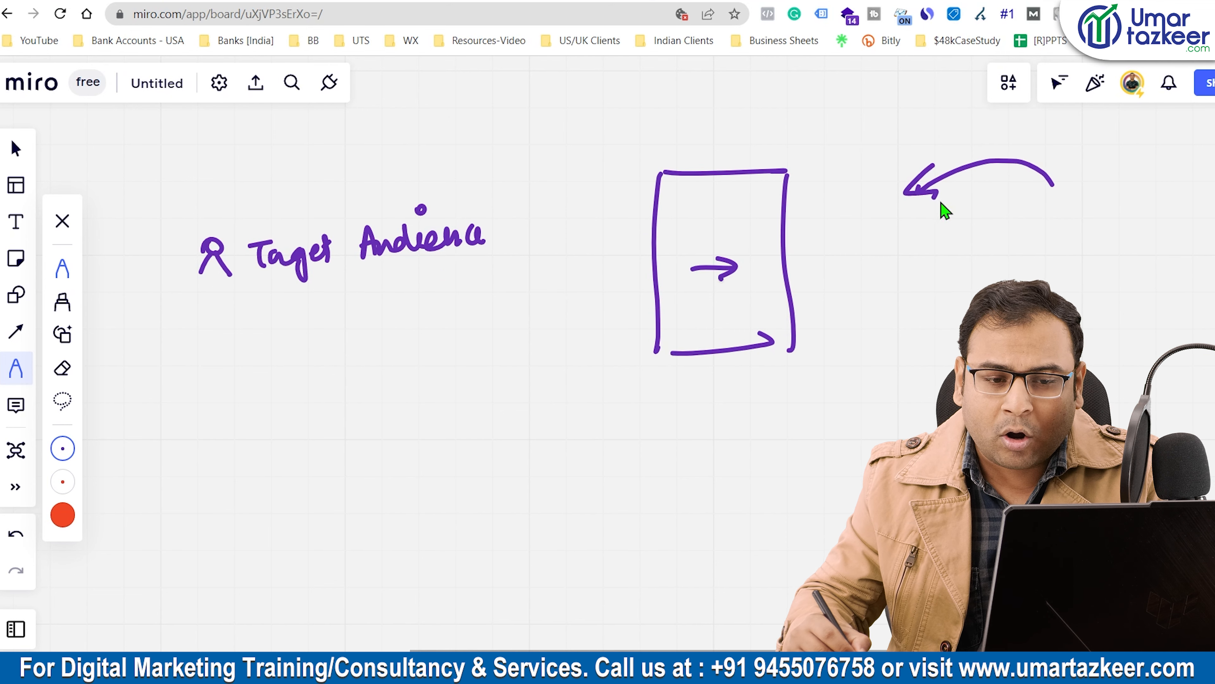
pyautogui.moveTo(1022, 208)
pyautogui.mouseDown()
pyautogui.moveTo(1046, 233)
pyautogui.moveTo(1125, 221)
pyautogui.mouseUp()
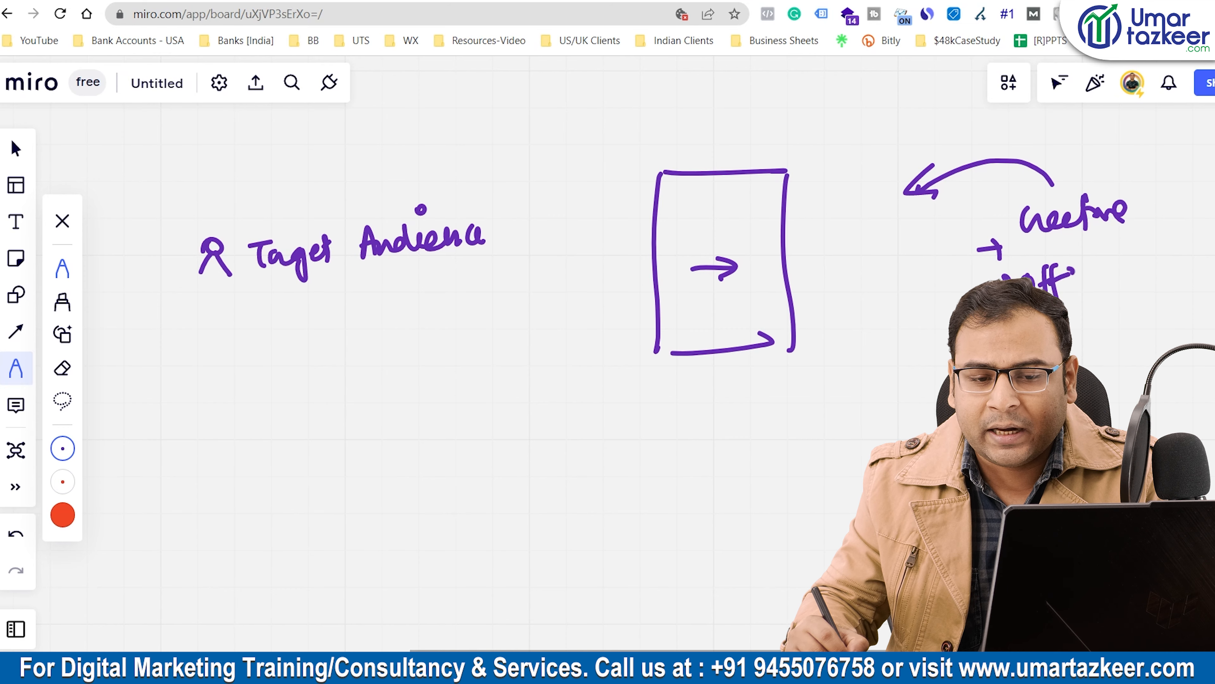
pyautogui.moveTo(1147, 187)
pyautogui.mouseDown()
pyautogui.moveTo(1159, 228)
pyautogui.moveTo(1151, 291)
pyautogui.mouseUp()
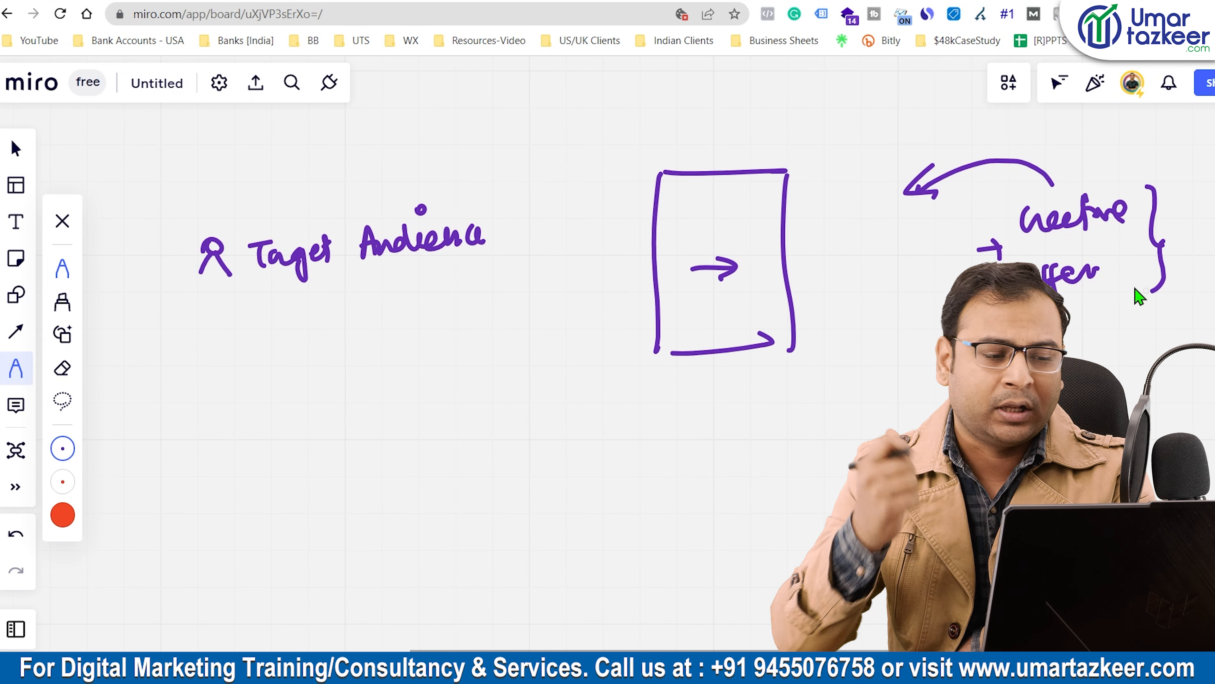
# Draw tick marks above the Target Audience note, the rectangle and the Creative note.
pyautogui.moveTo(379, 177)
pyautogui.mouseDown()
pyautogui.moveTo(386, 191)
pyautogui.moveTo(406, 174)
pyautogui.mouseUp()
pyautogui.moveTo(718, 144); pyautogui.dragTo(751, 133)
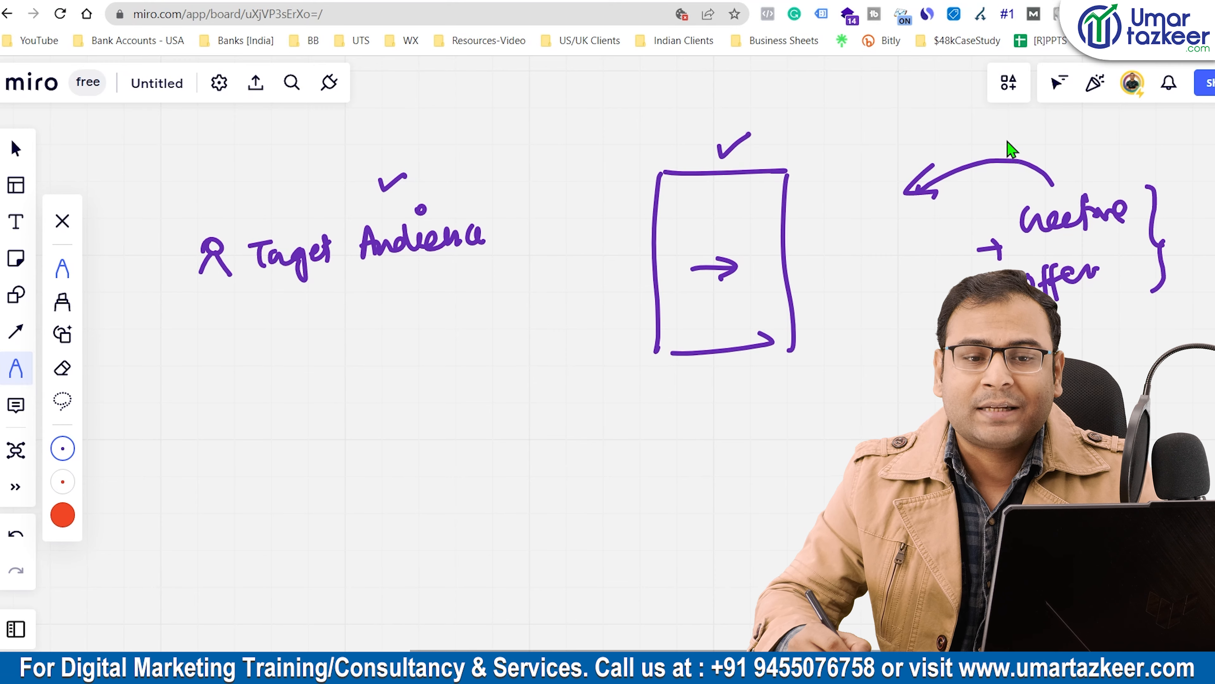
pyautogui.moveTo(1079, 144); pyautogui.dragTo(1116, 130)
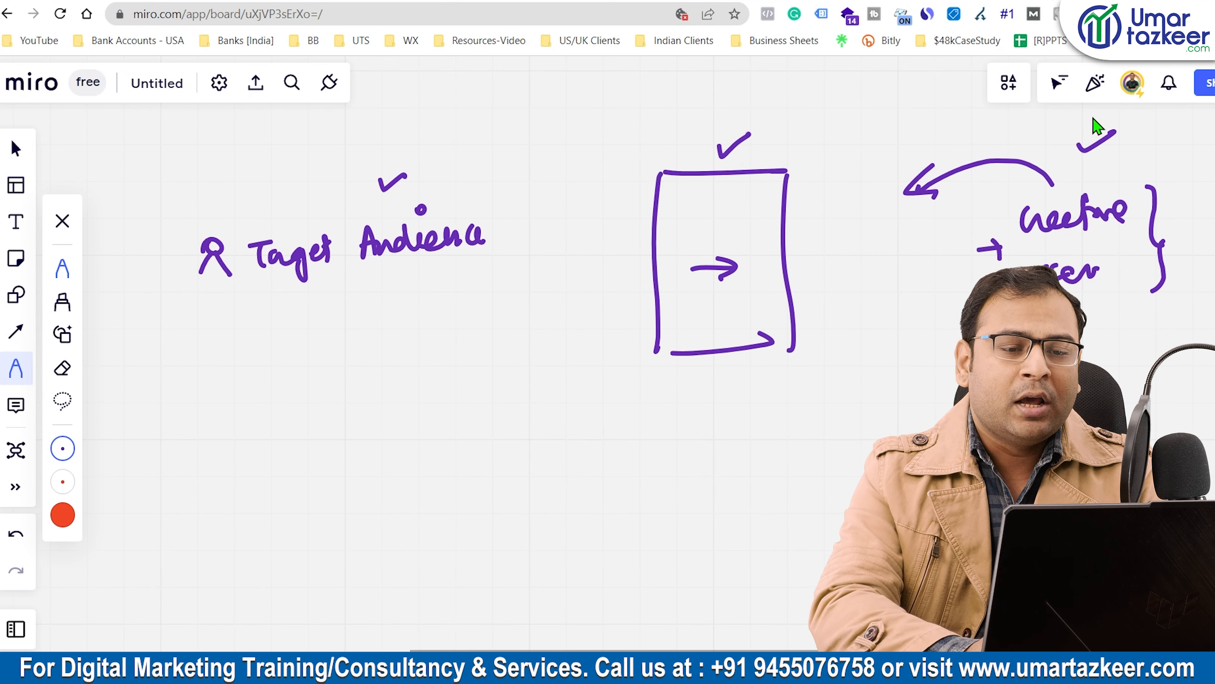
# Switch to LinkedIn, go to Campaign Manager and open the only listed ad account.
pyautogui.scroll(15, 875, 156)
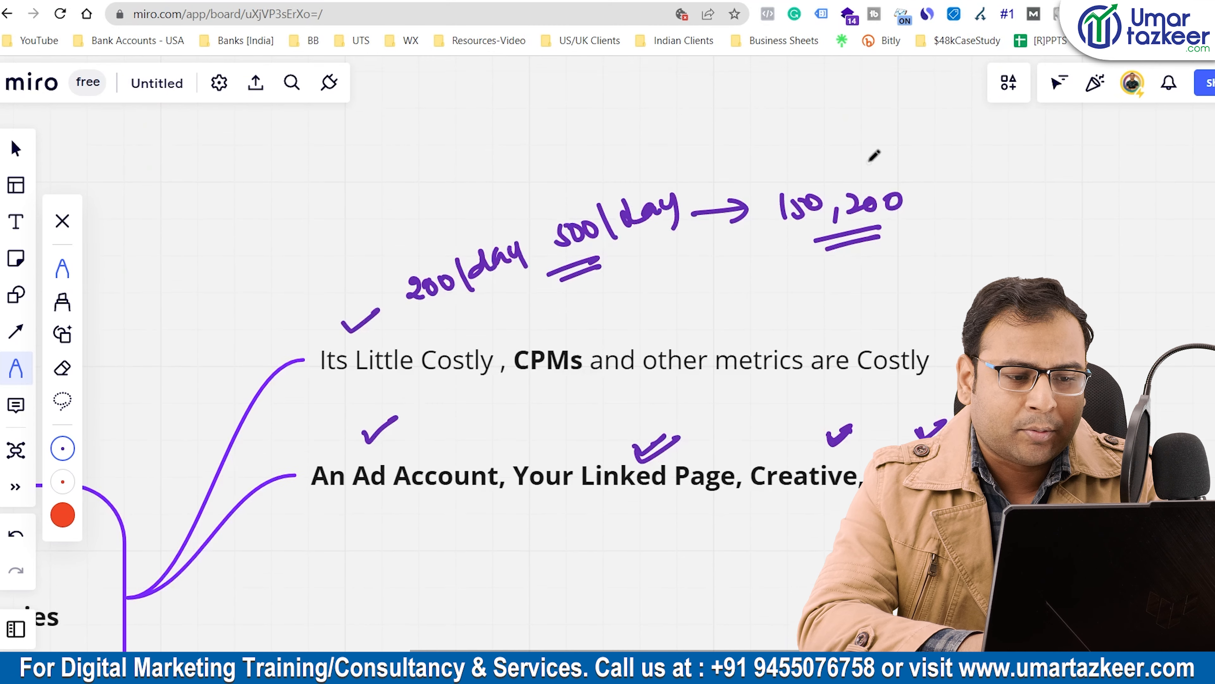
pyautogui.scroll(-2, 875, 155)
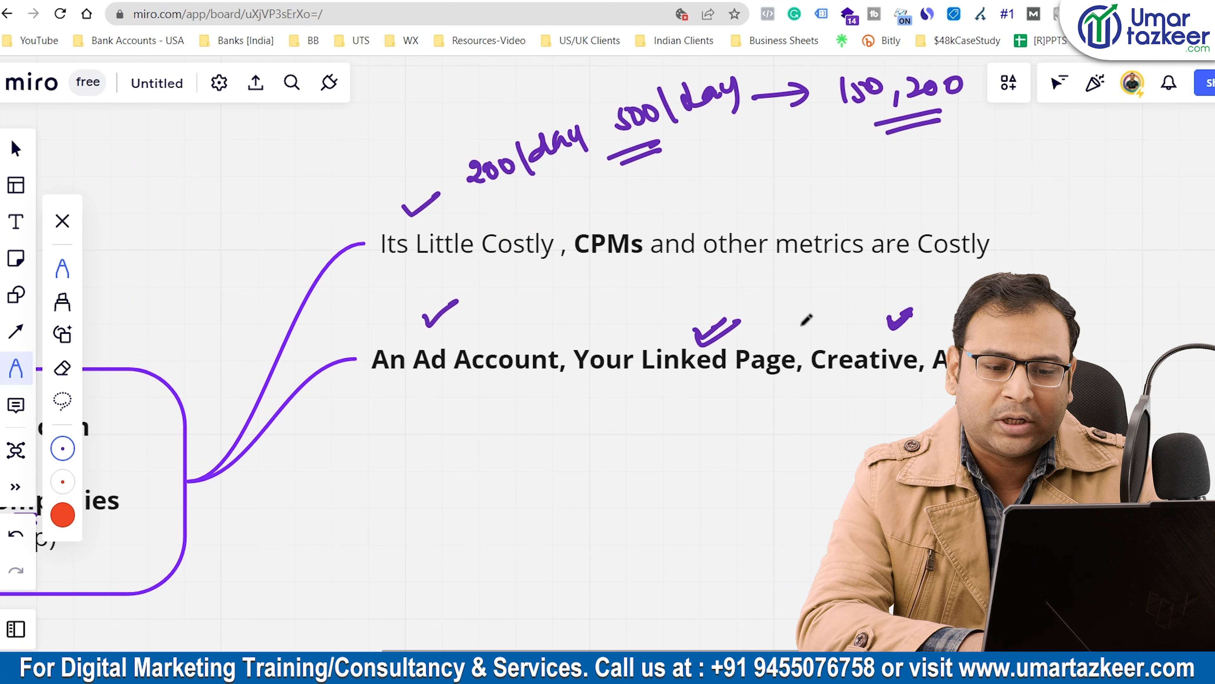
pyautogui.scroll(2, 924, 382)
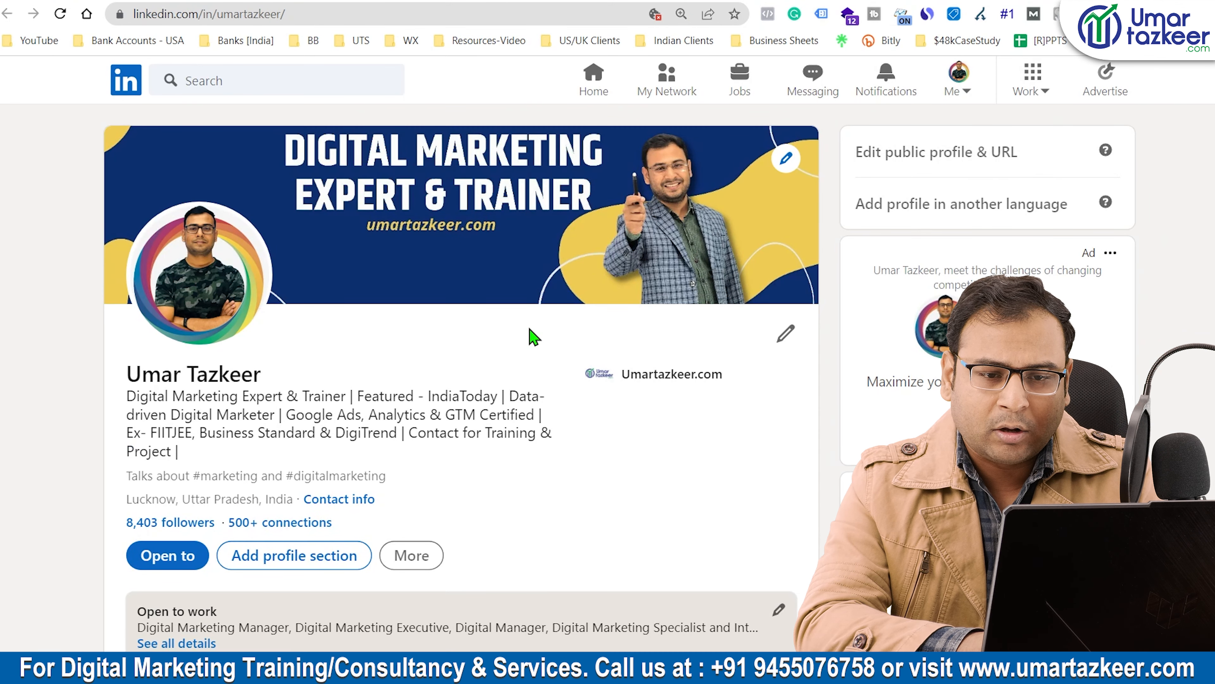
pyautogui.click(1093, 98)
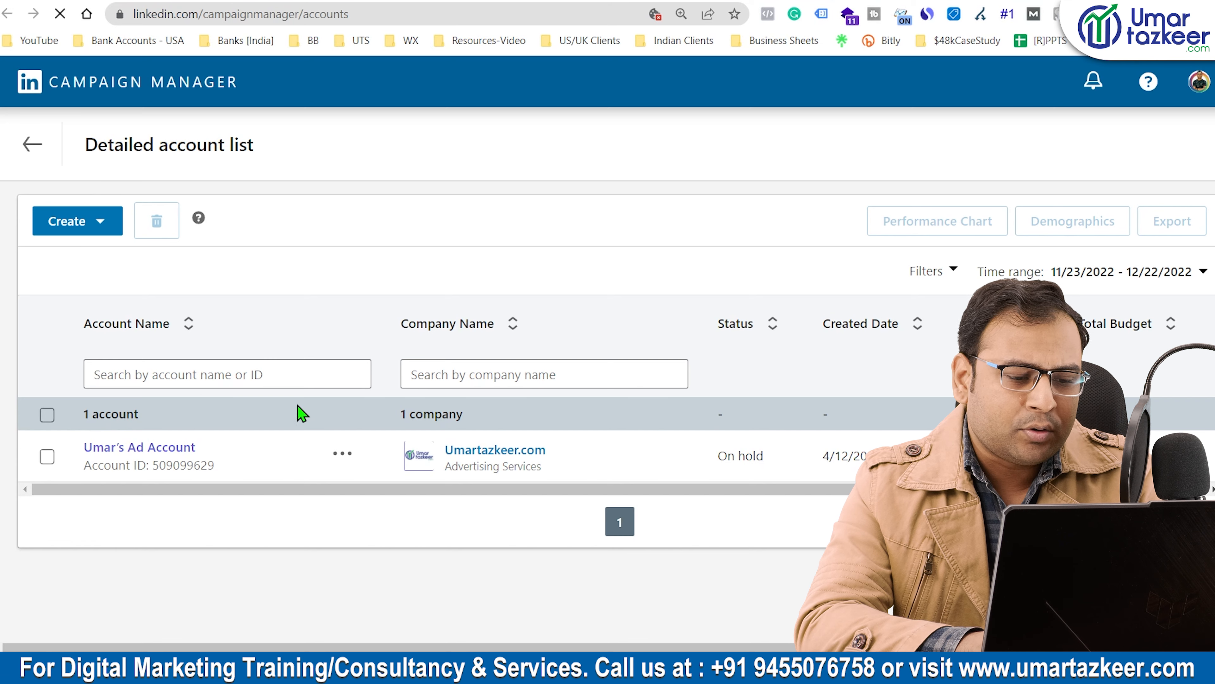
pyautogui.scroll(-2, 334, 445)
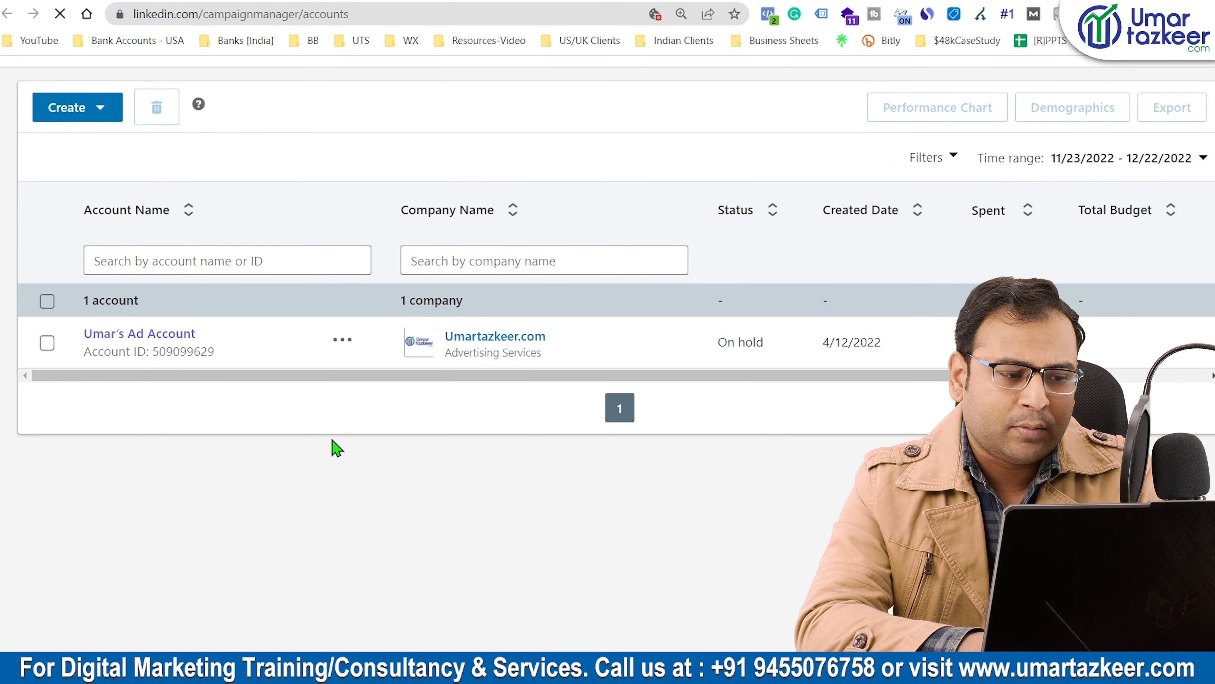
pyautogui.click(160, 334)
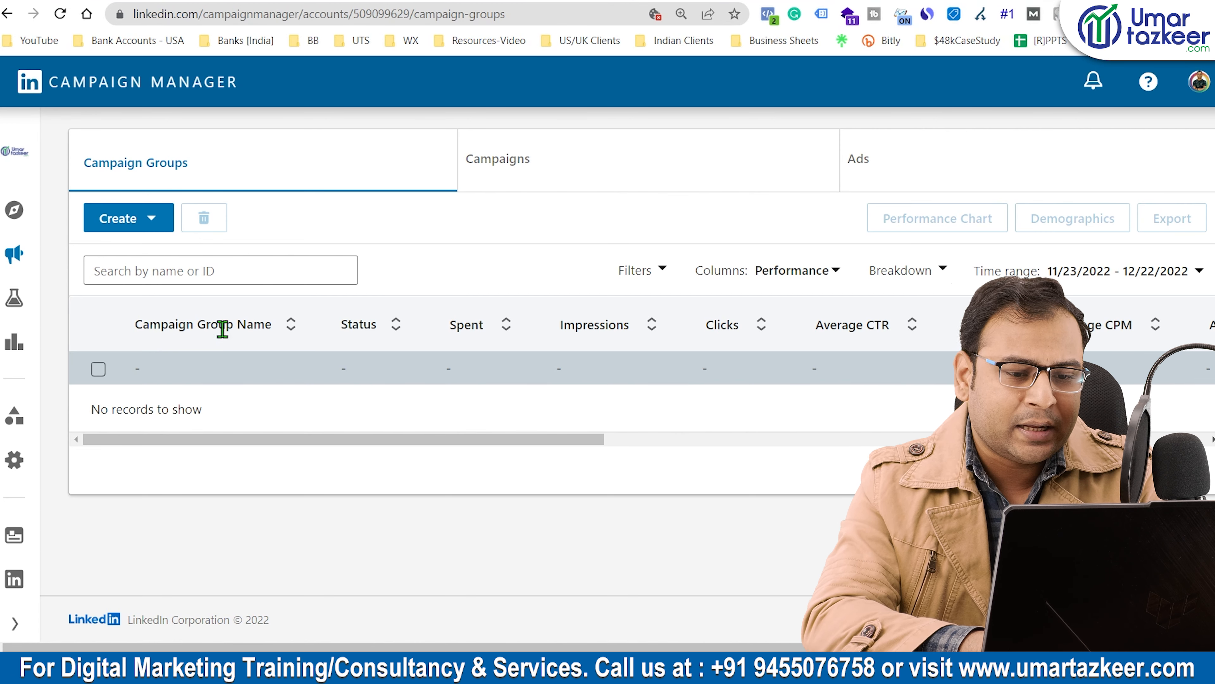
# Start a new campaign in the ad account and open the form for creating a new campaign group for it.
pyautogui.click(153, 227)
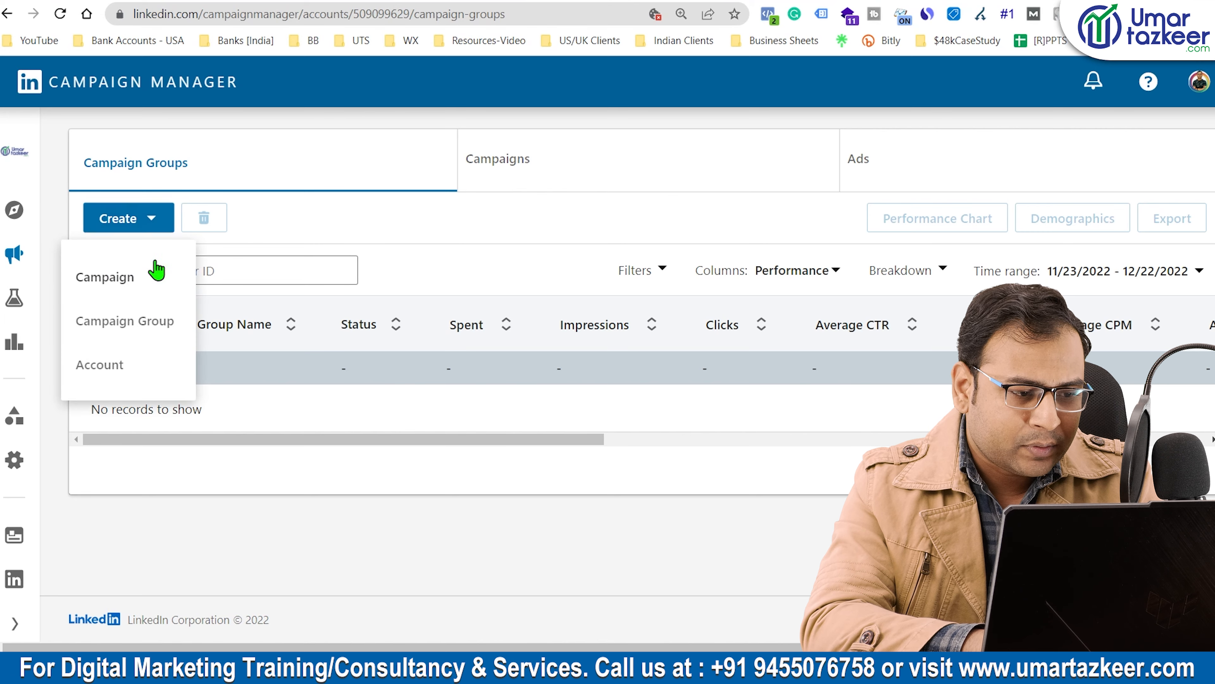
pyautogui.click(125, 276)
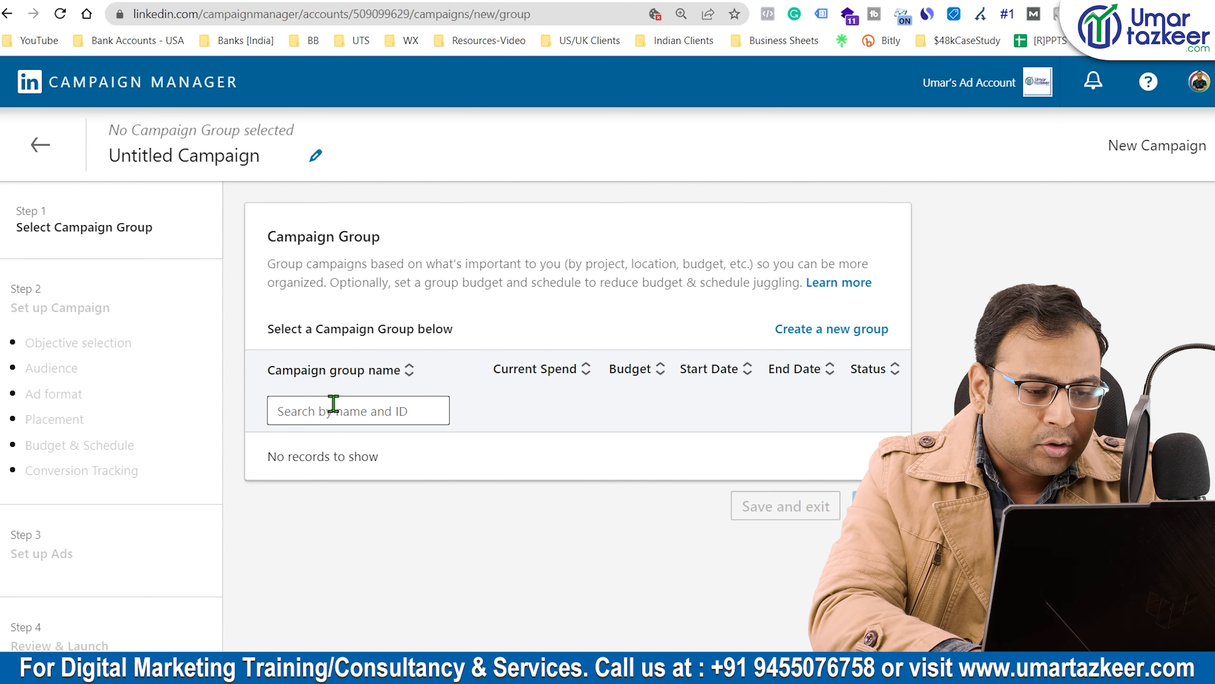
pyautogui.click(818, 330)
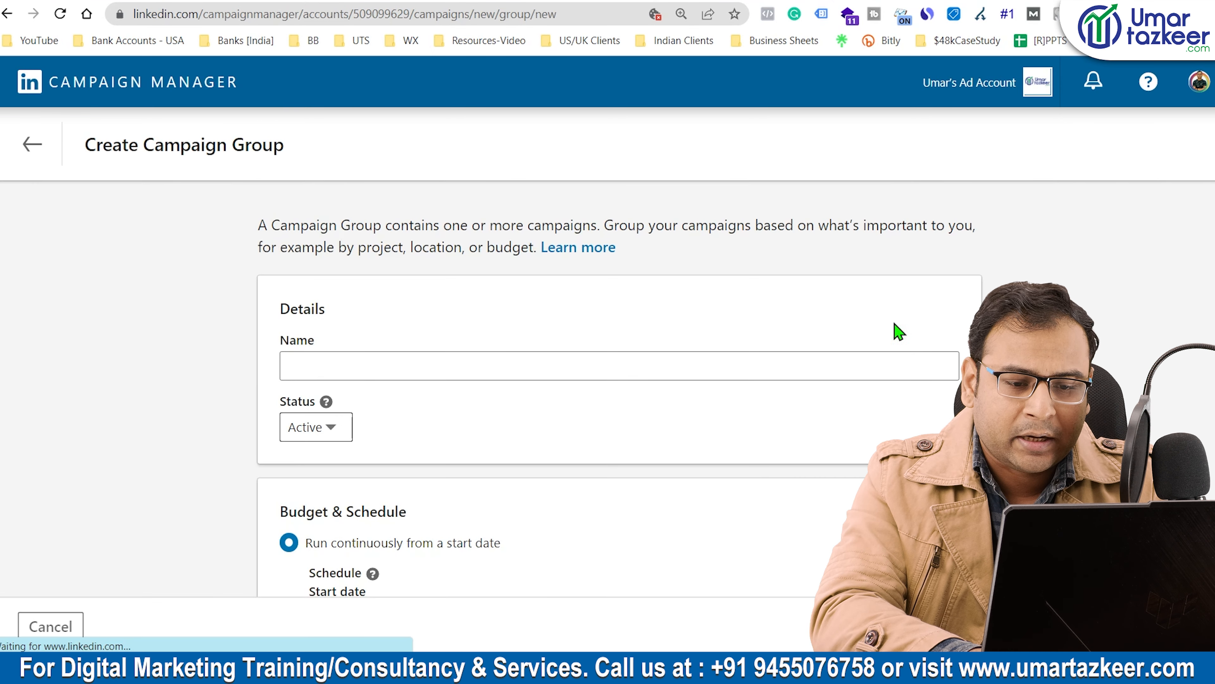
# Name the campaign group "New Campaign Group", save it with its default status and schedule, and dismiss the notification.
pyautogui.click(335, 370)
pyautogui.write('New')
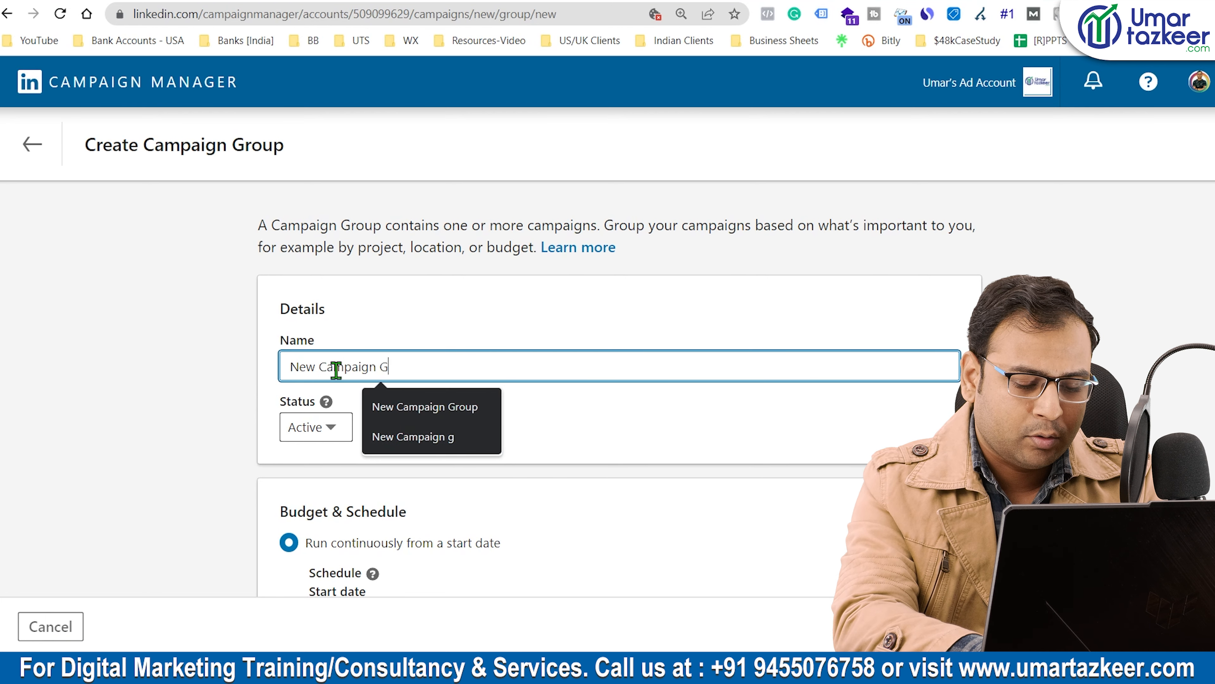
pyautogui.write(' Campaign G')
pyautogui.click(479, 408)
pyautogui.press('Tab')
pyautogui.scroll(-2, 338, 233)
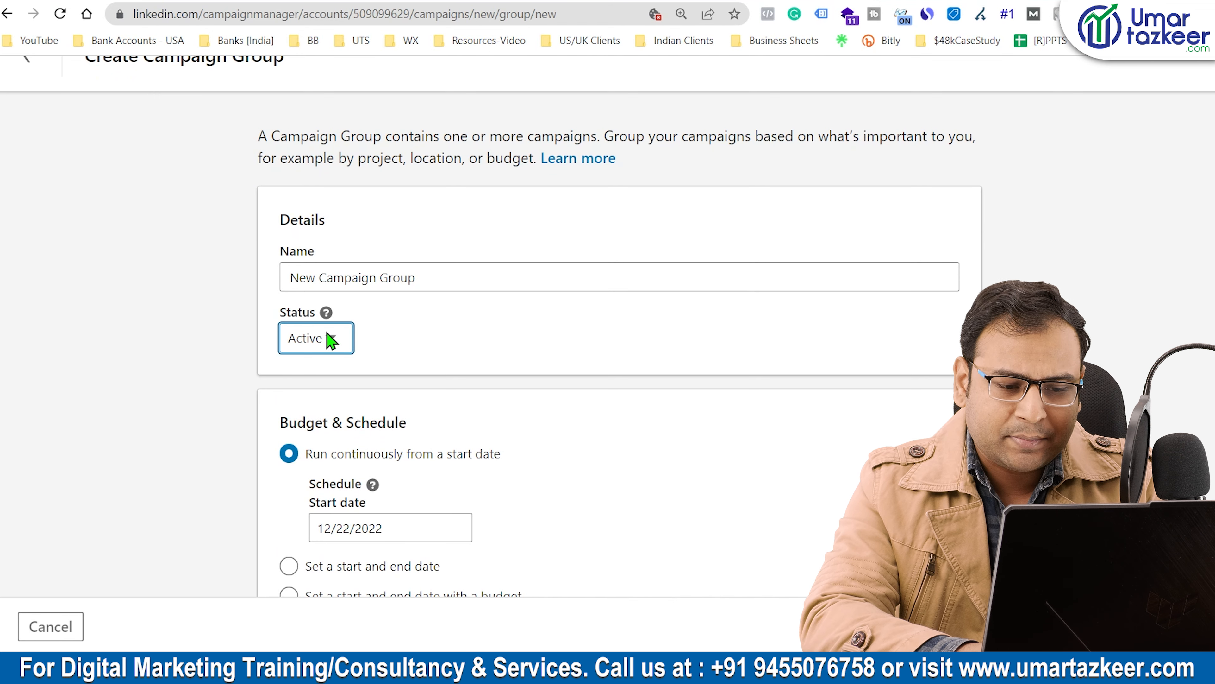
pyautogui.scroll(-2, 537, 395)
pyautogui.click(1189, 626)
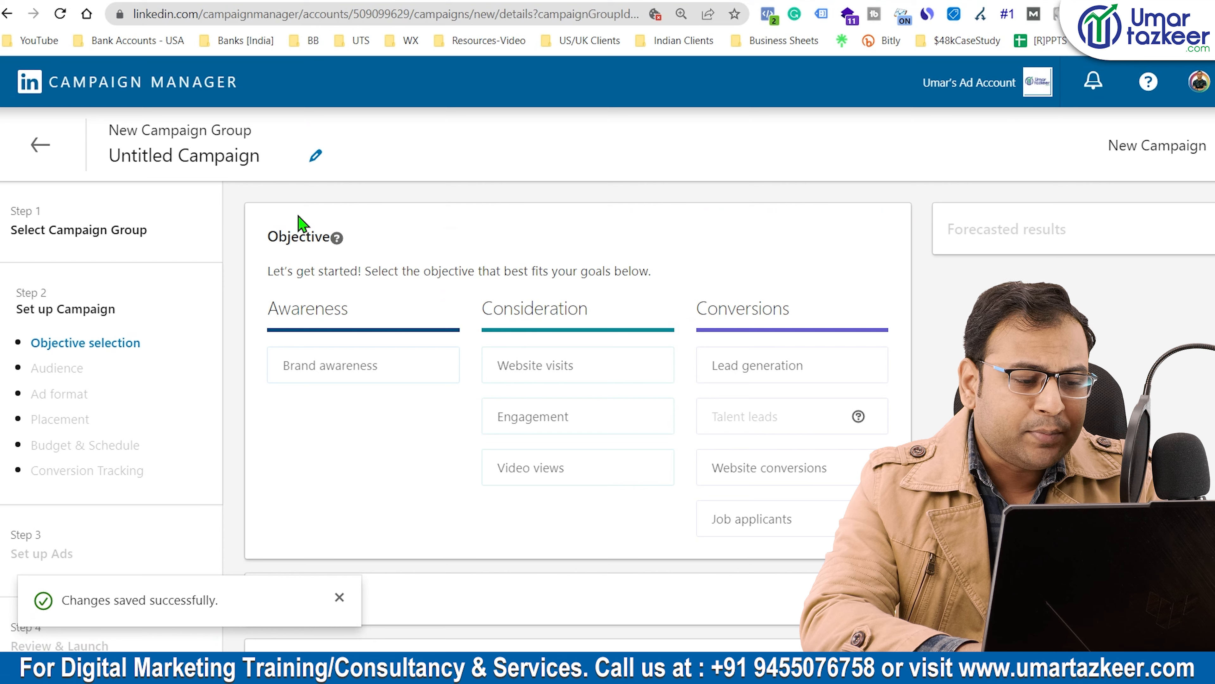
pyautogui.click(338, 597)
# Rename the untitled campaign as "Testing Campaign".
pyautogui.scroll(-4, 144, 469)
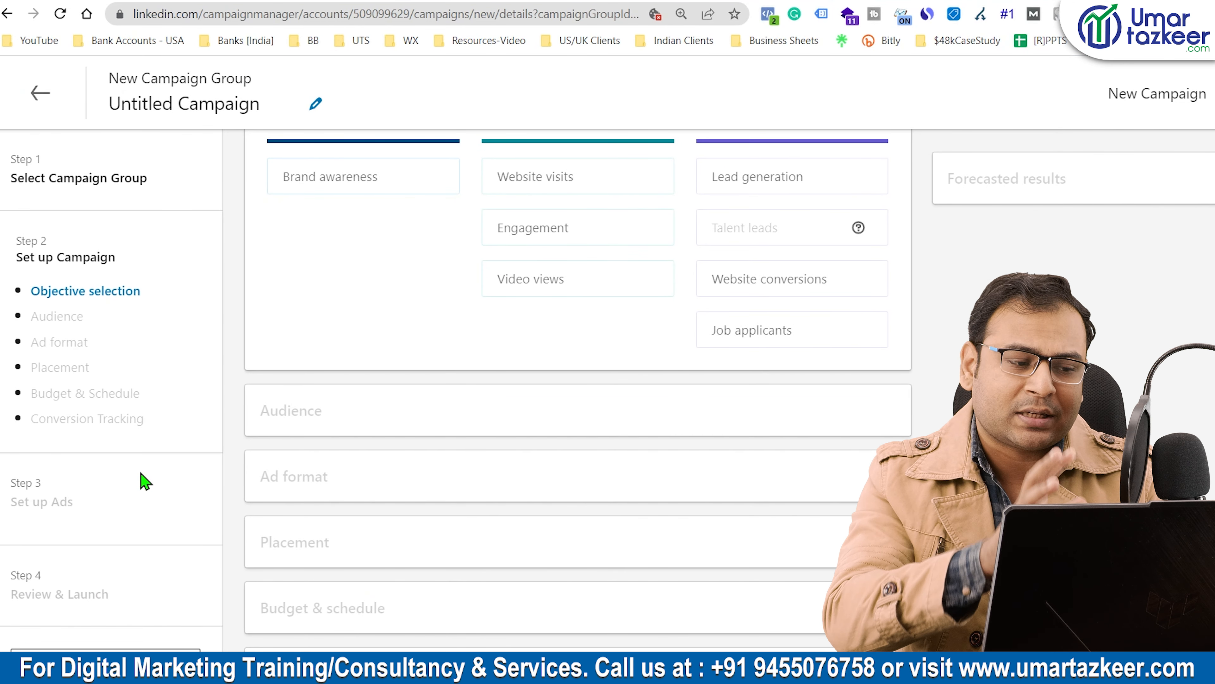
pyautogui.scroll(2, 145, 480)
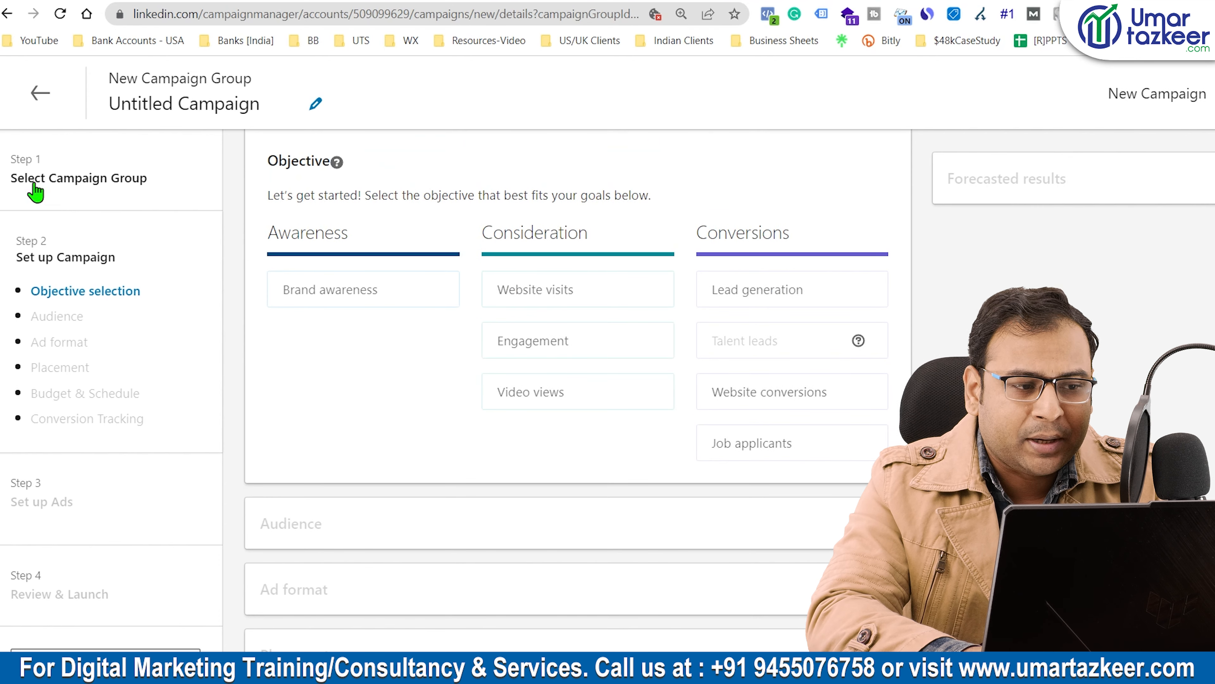
pyautogui.scroll(-1, 168, 337)
pyautogui.scroll(1, 167, 337)
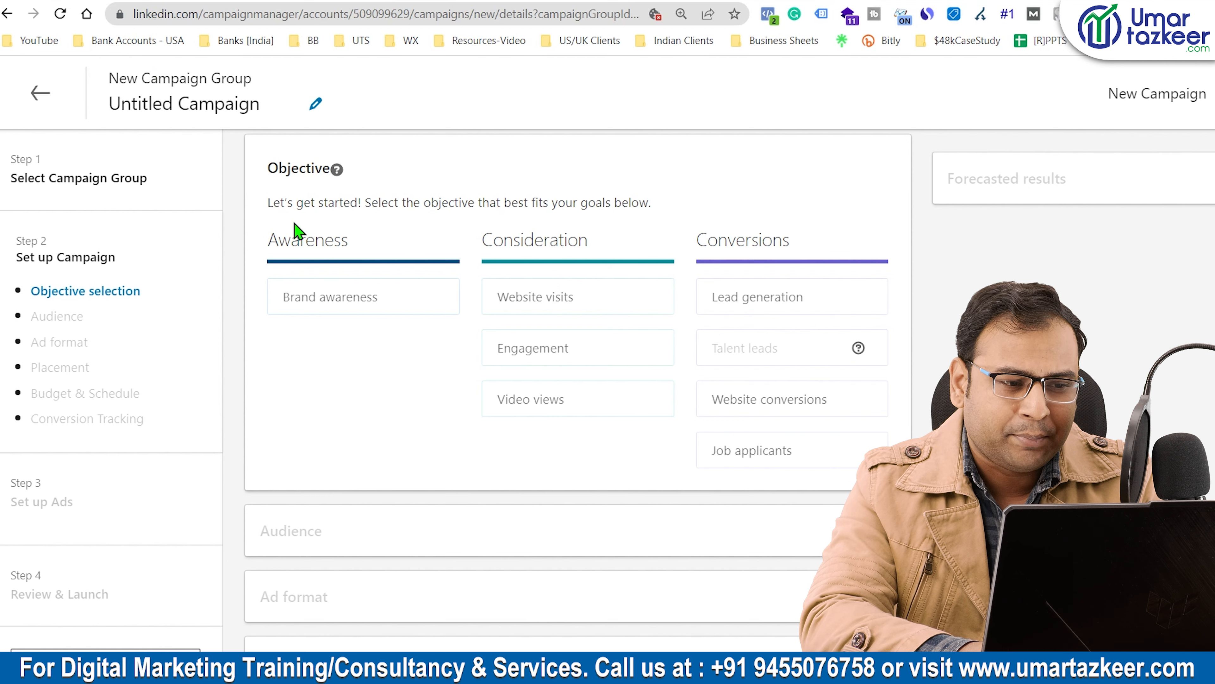
pyautogui.scroll(1, 294, 229)
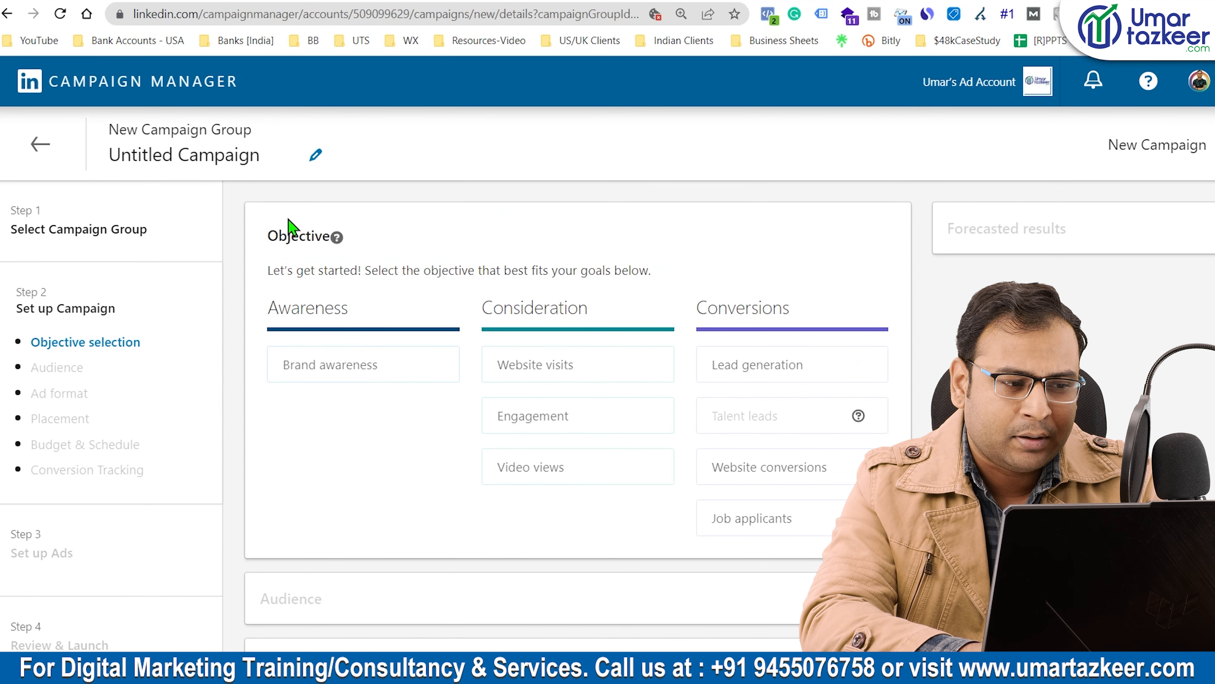
pyautogui.click(315, 154)
pyautogui.write('Testing Campaogn')
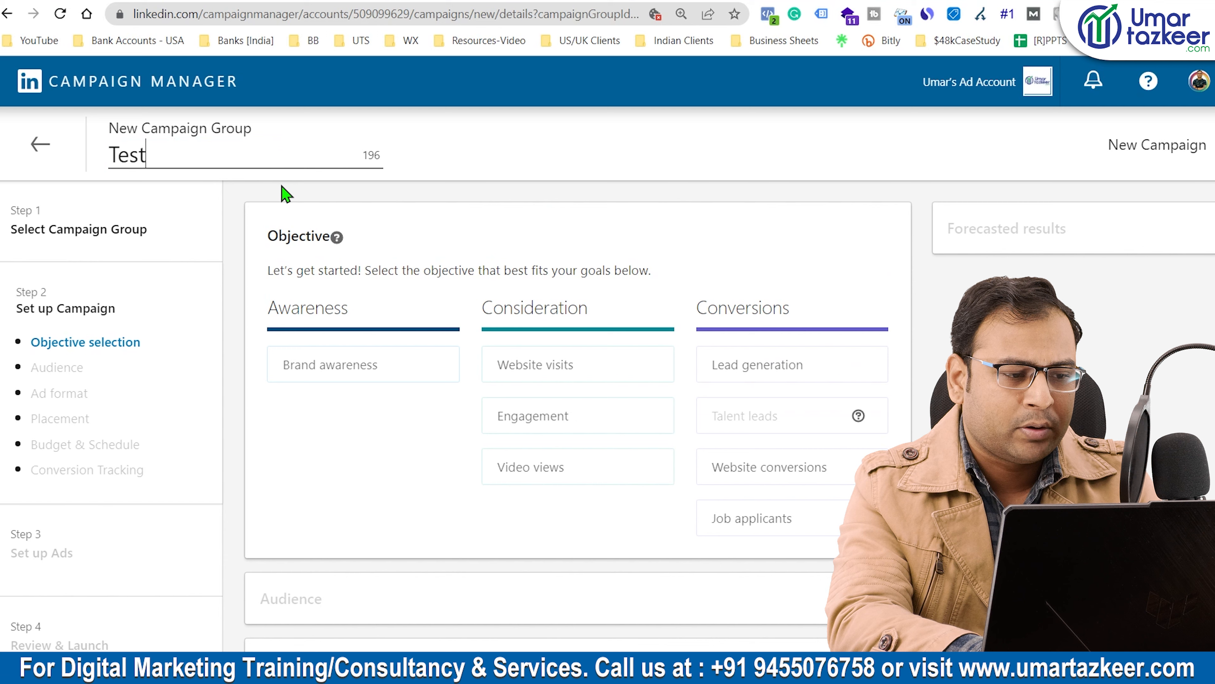
pyautogui.press('BackSpace')
pyautogui.press('BackSpace')
pyautogui.press('BackSpace')
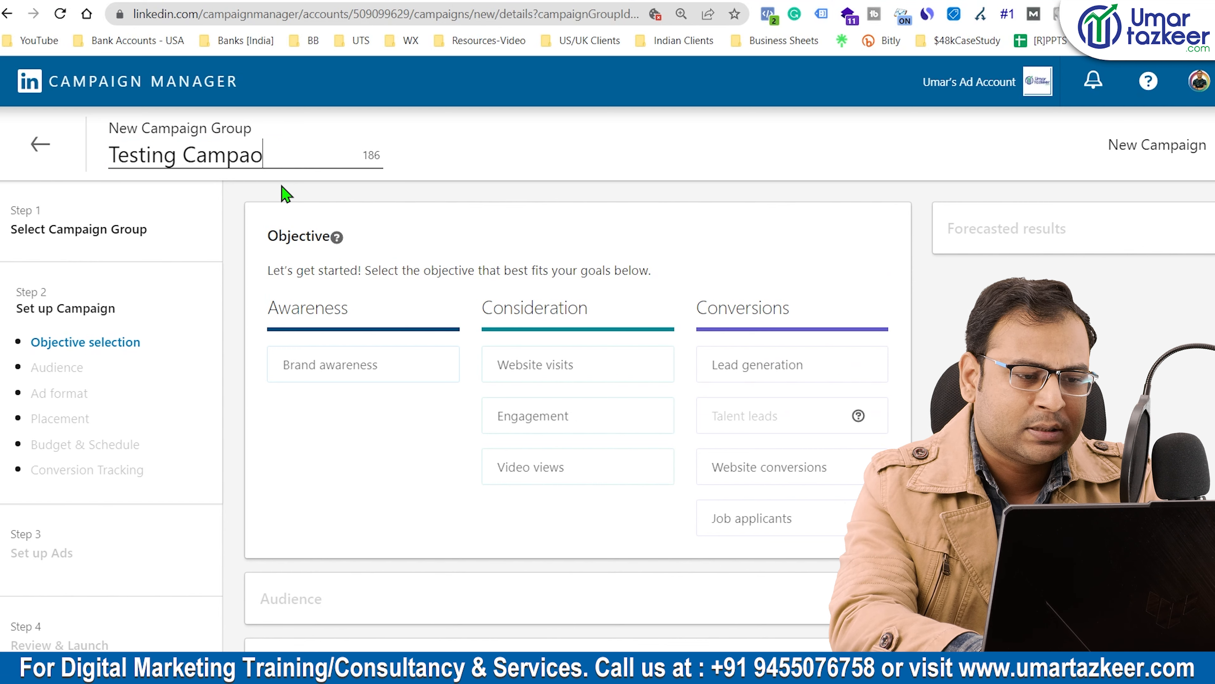
pyautogui.write('ign')
pyautogui.click(268, 408)
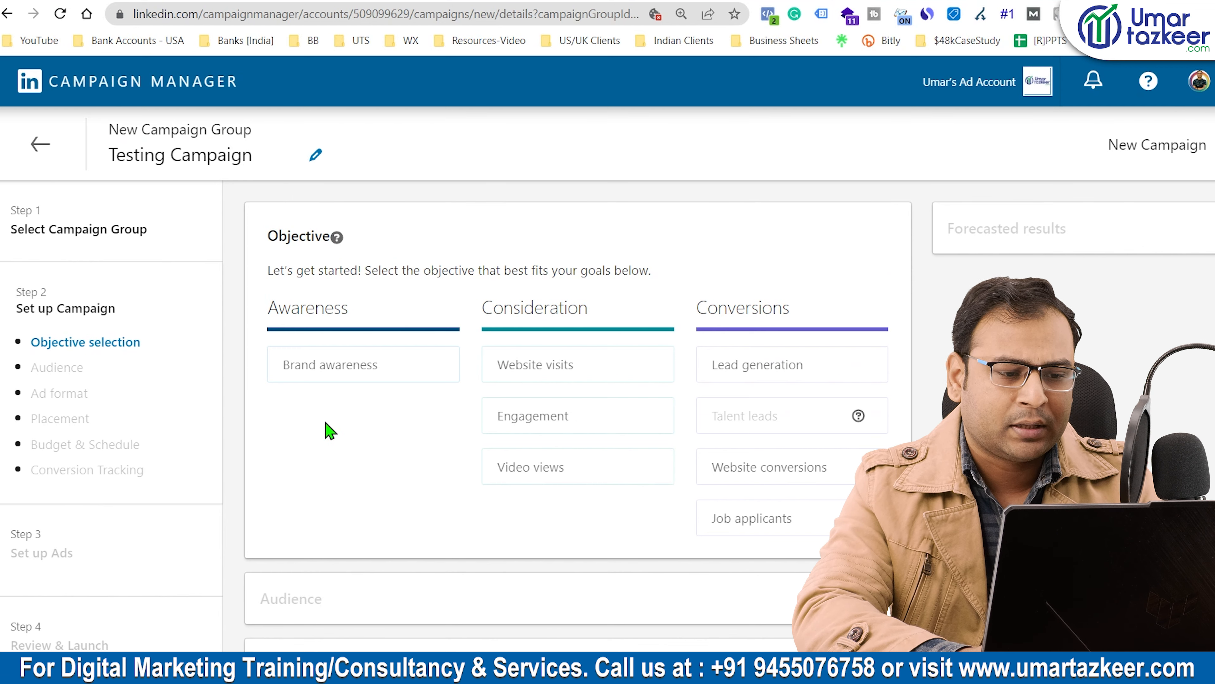
# Select Lead generation as the campaign objective.
pyautogui.scroll(-2, 325, 429)
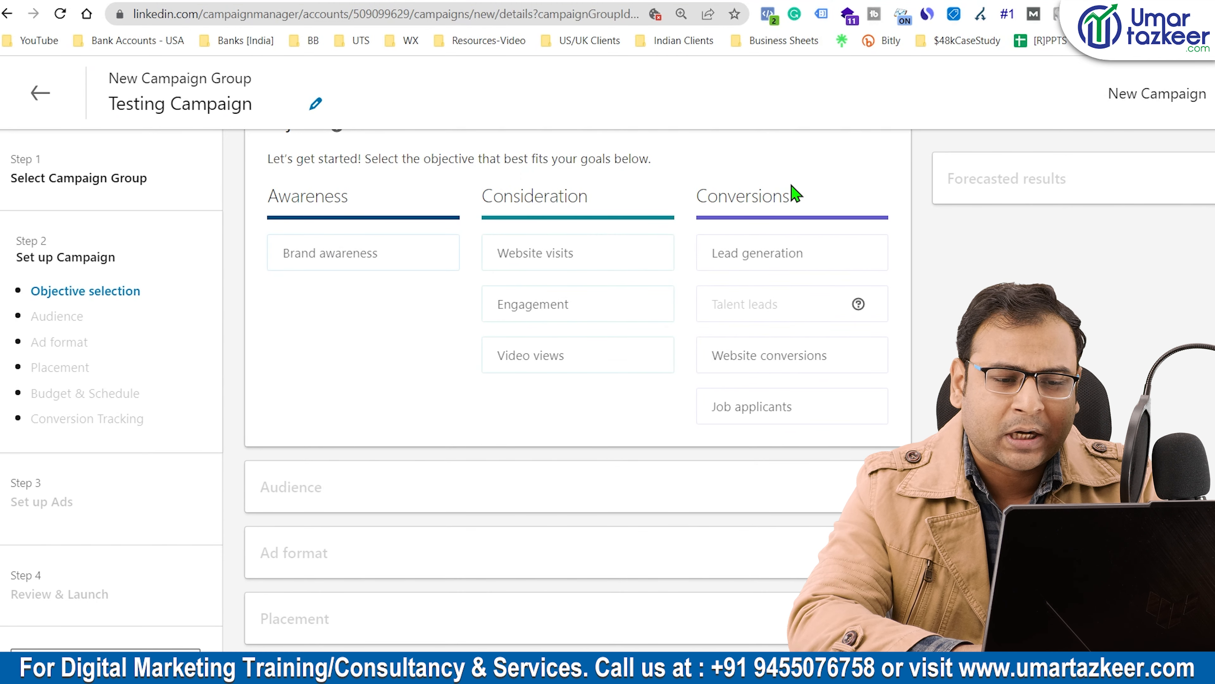
pyautogui.click(734, 265)
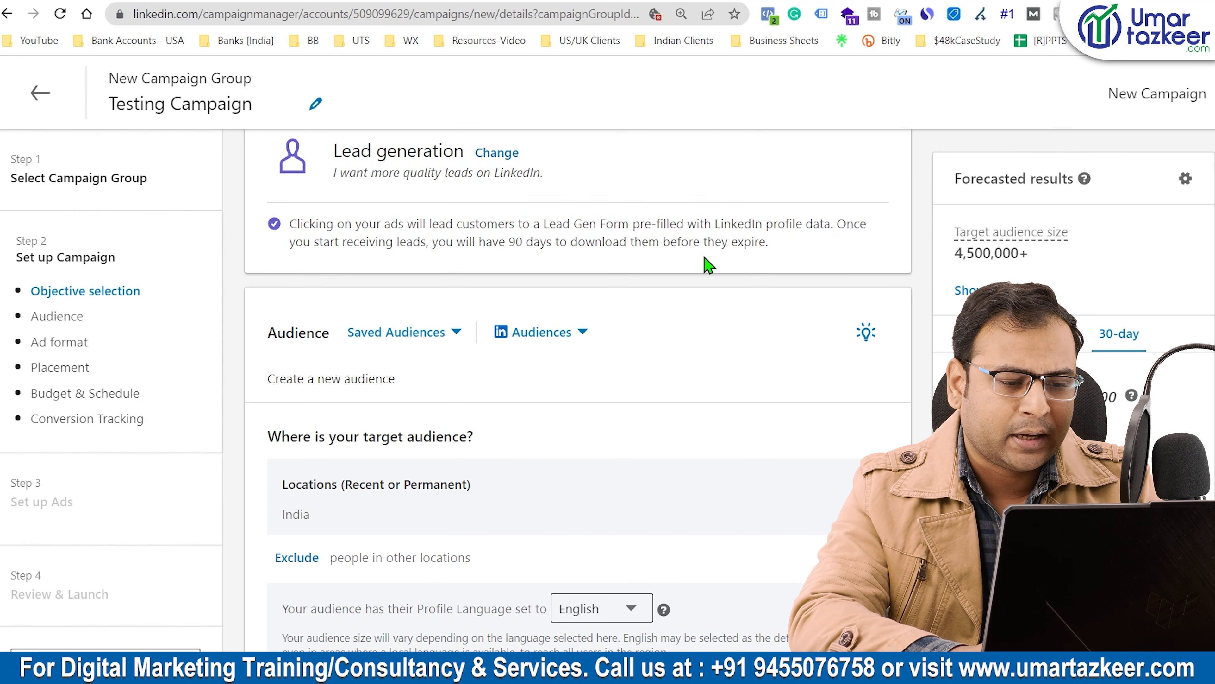
# Check the saved audiences available in the campaign's Audience section and close the list.
pyautogui.scroll(-3, 707, 265)
pyautogui.scroll(5, 708, 265)
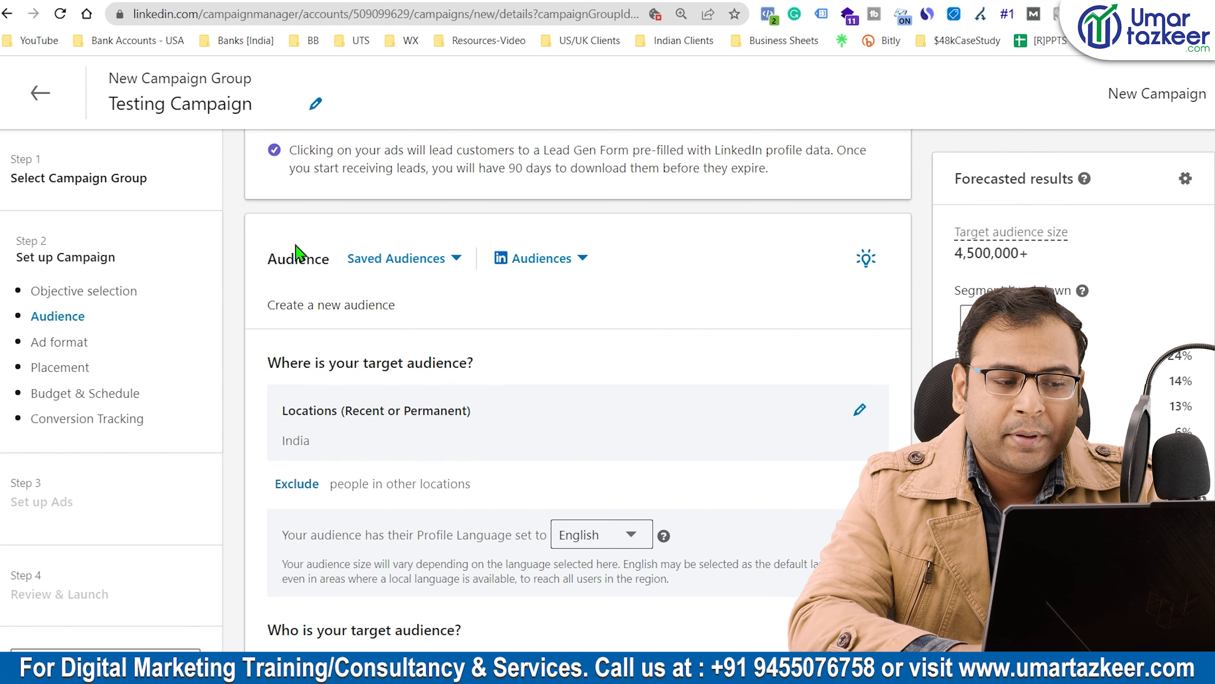
pyautogui.click(405, 261)
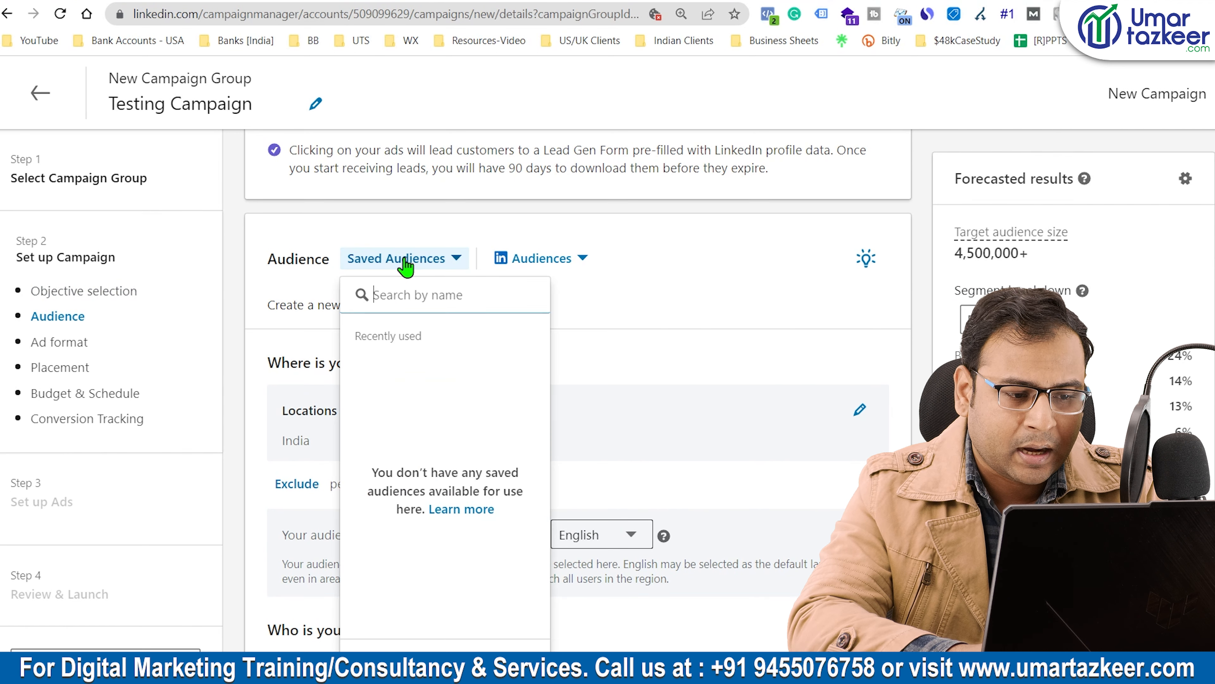
pyautogui.click(620, 328)
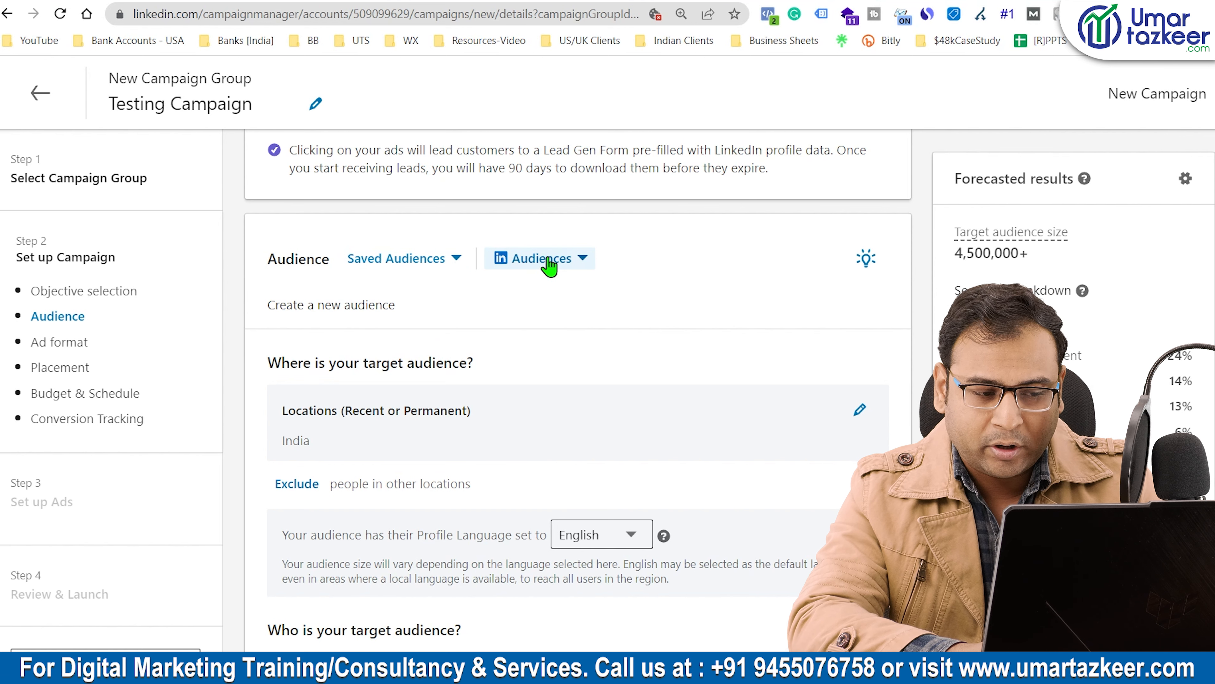
# Remove all suggested job title attributes from the target audience block and close it.
pyautogui.scroll(-2, 497, 345)
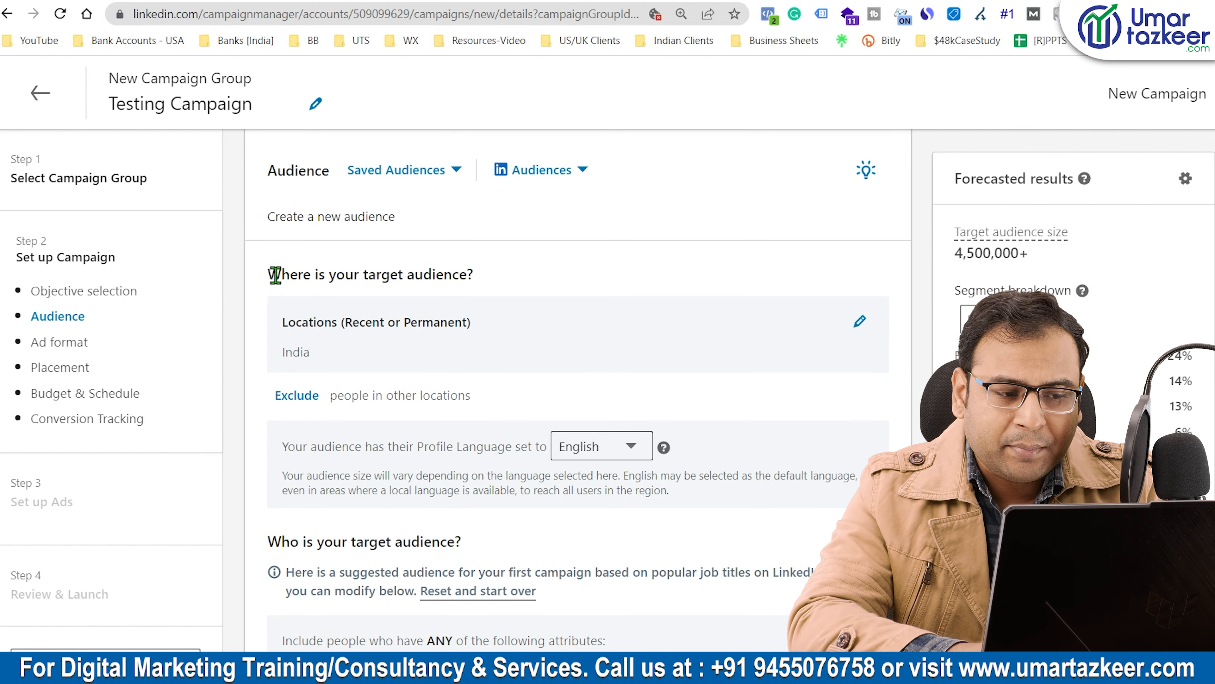
pyautogui.scroll(-2, 346, 379)
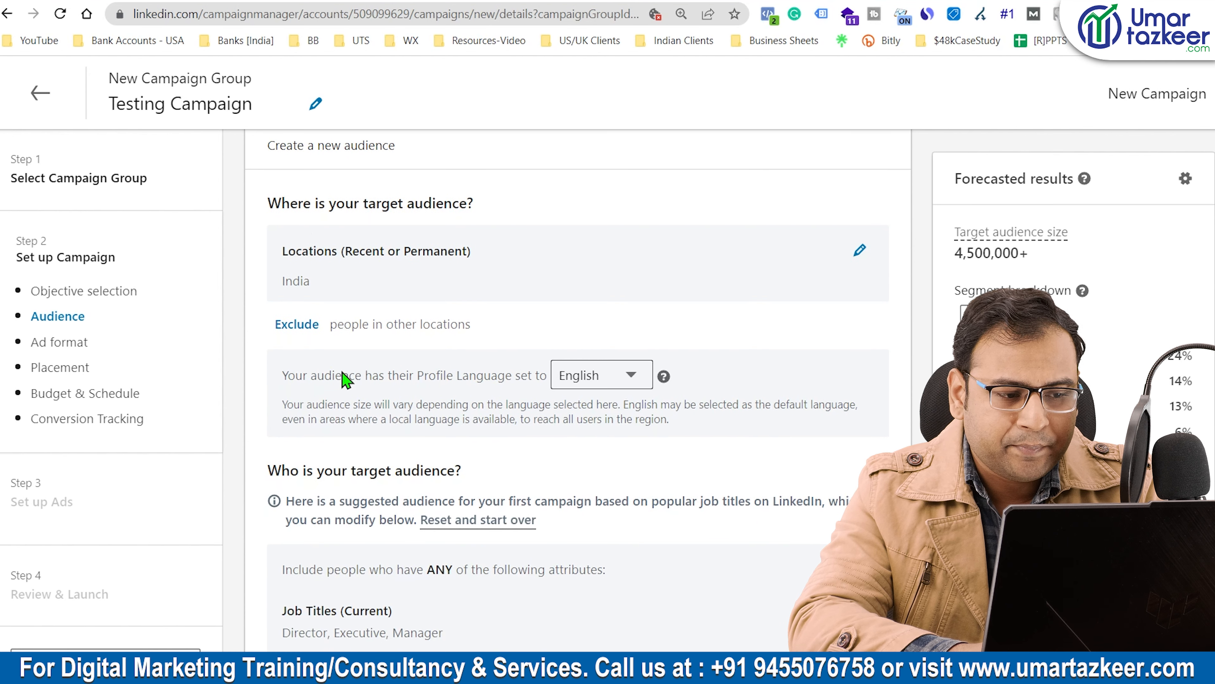
pyautogui.scroll(-5, 484, 369)
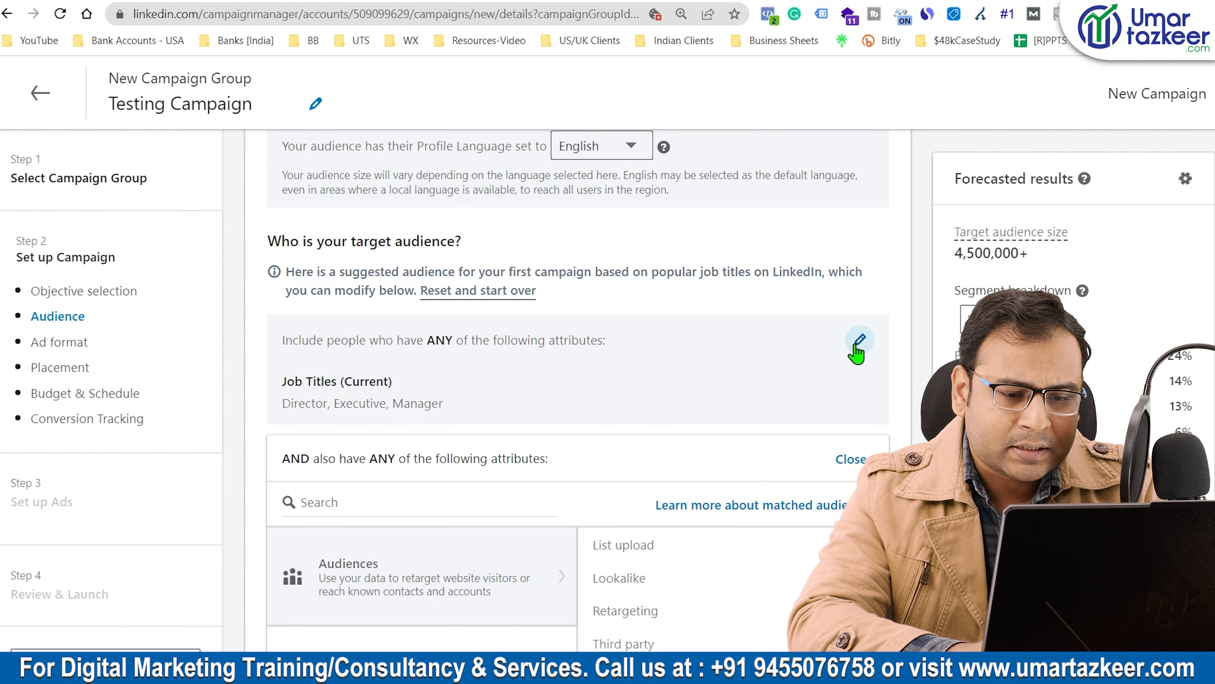
pyautogui.click(859, 341)
pyautogui.click(769, 349)
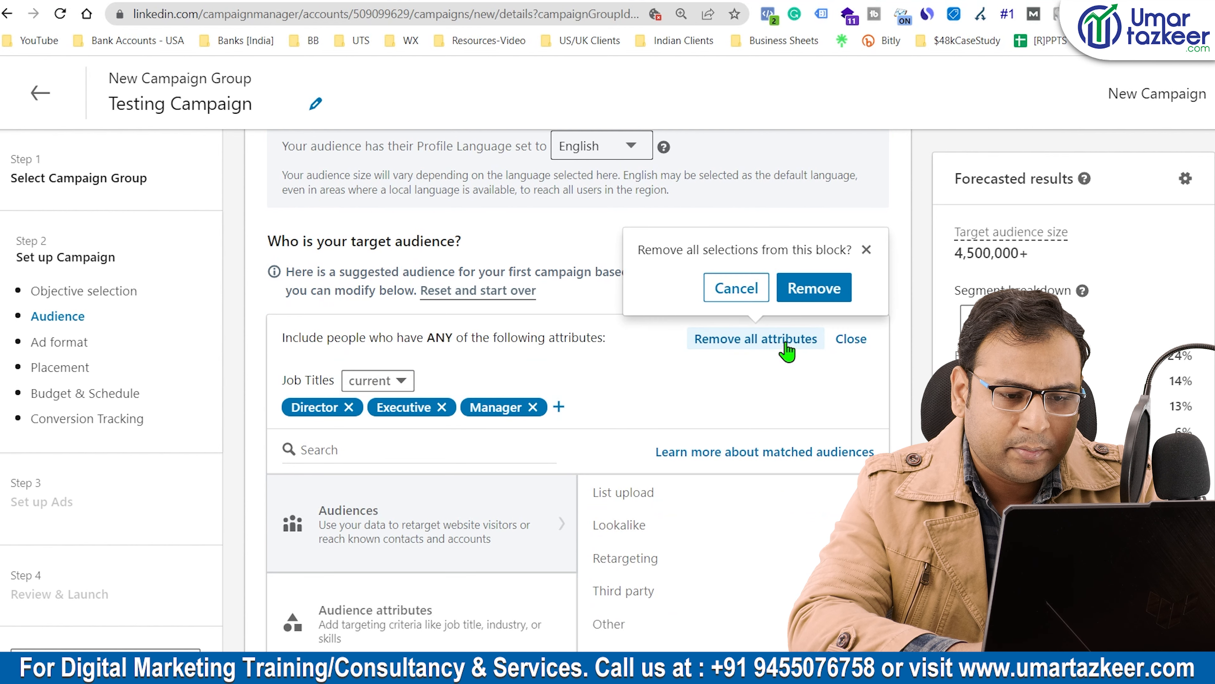
pyautogui.click(808, 288)
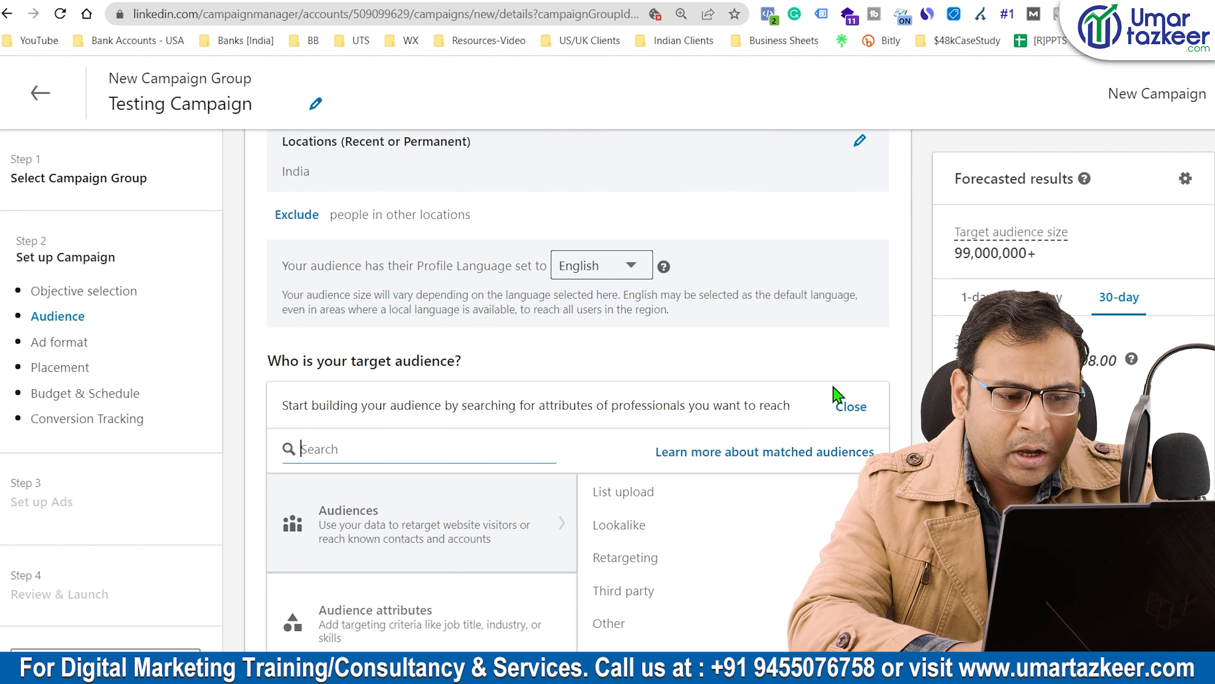
pyautogui.click(852, 405)
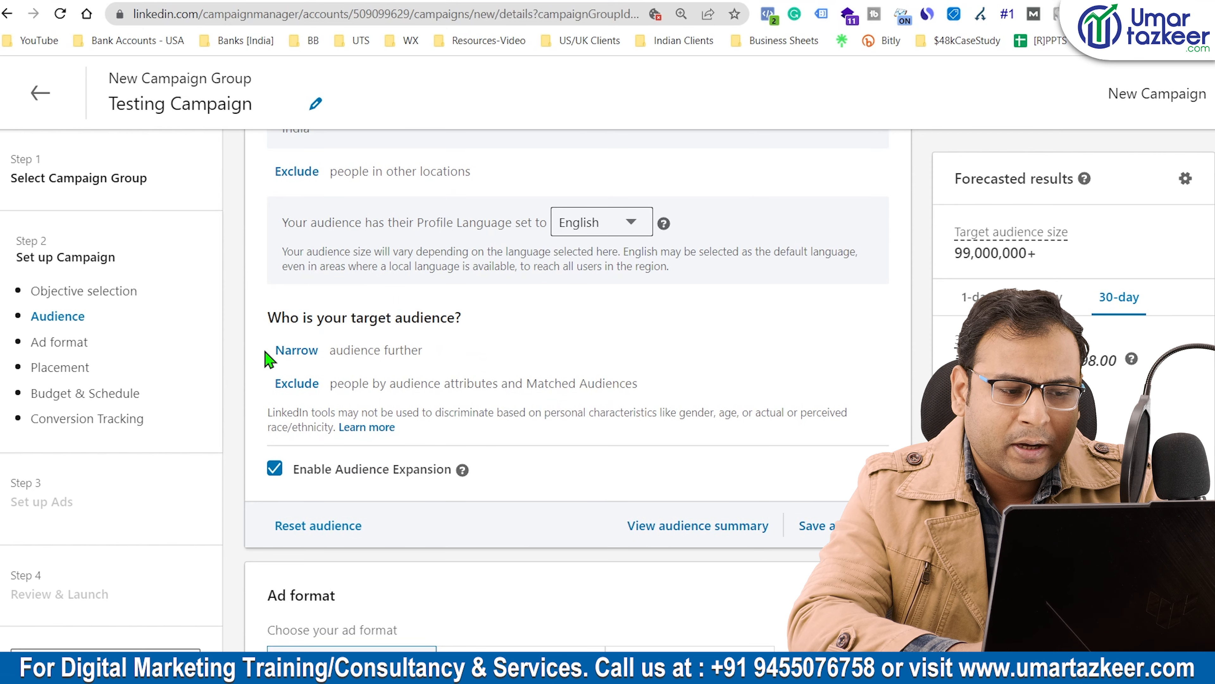
# Reopen the option to narrow the audience, compare the Audiences and Audience attributes categories, and show Audience attributes.
pyautogui.click(294, 351)
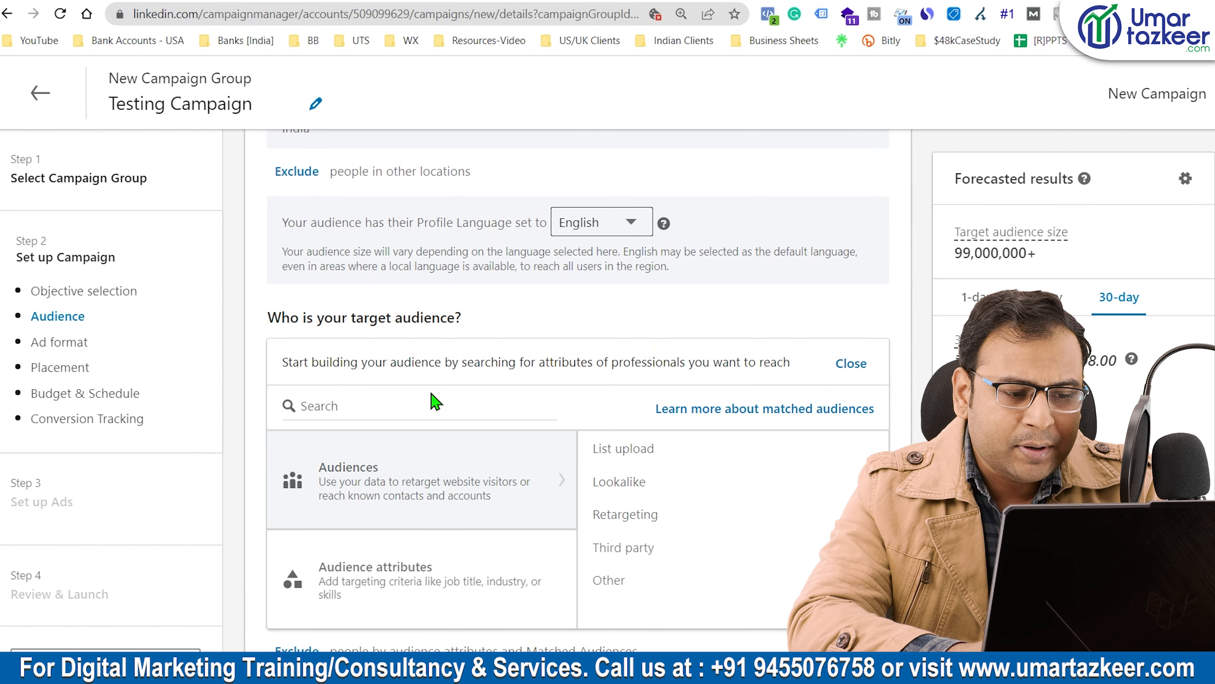
pyautogui.scroll(-2, 431, 394)
pyautogui.scroll(4, 405, 371)
pyautogui.scroll(-2, 405, 371)
pyautogui.scroll(-3, 406, 378)
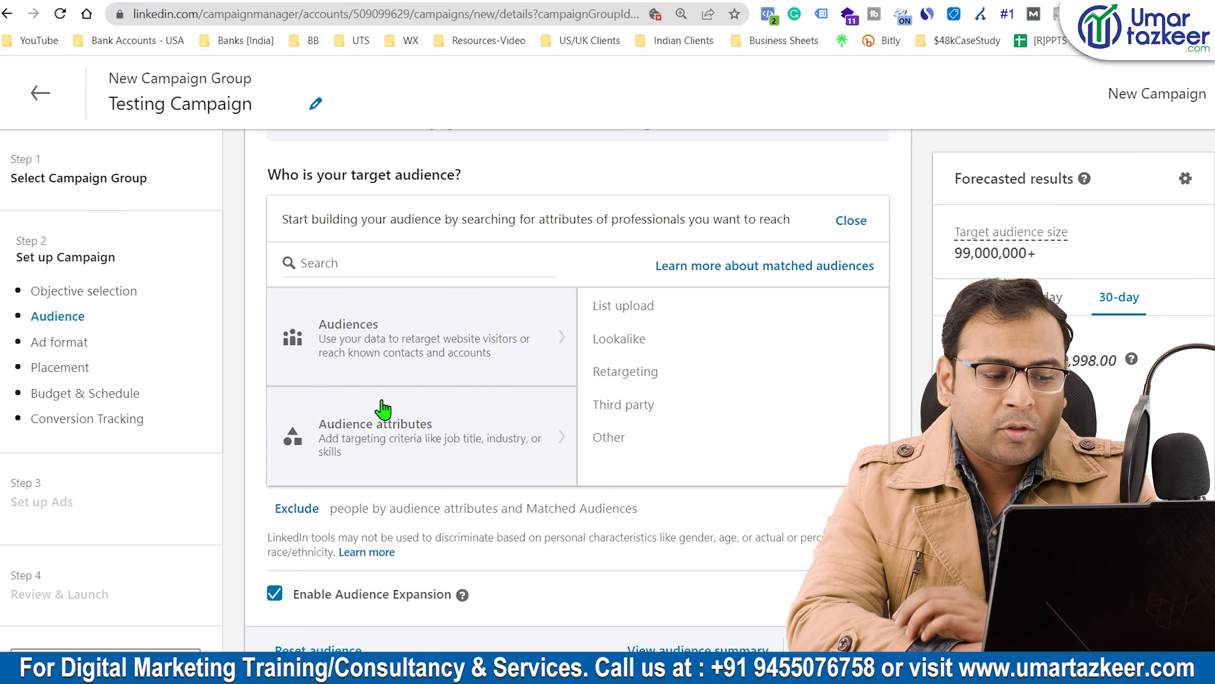
pyautogui.click(383, 410)
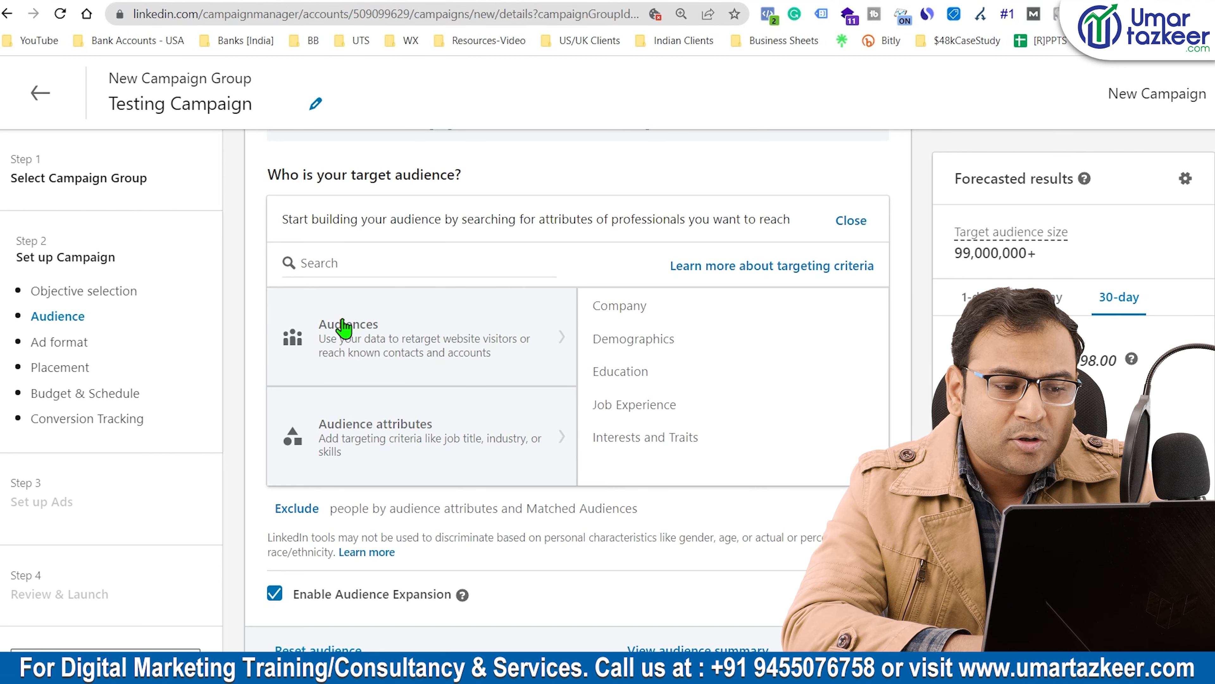
pyautogui.click(354, 337)
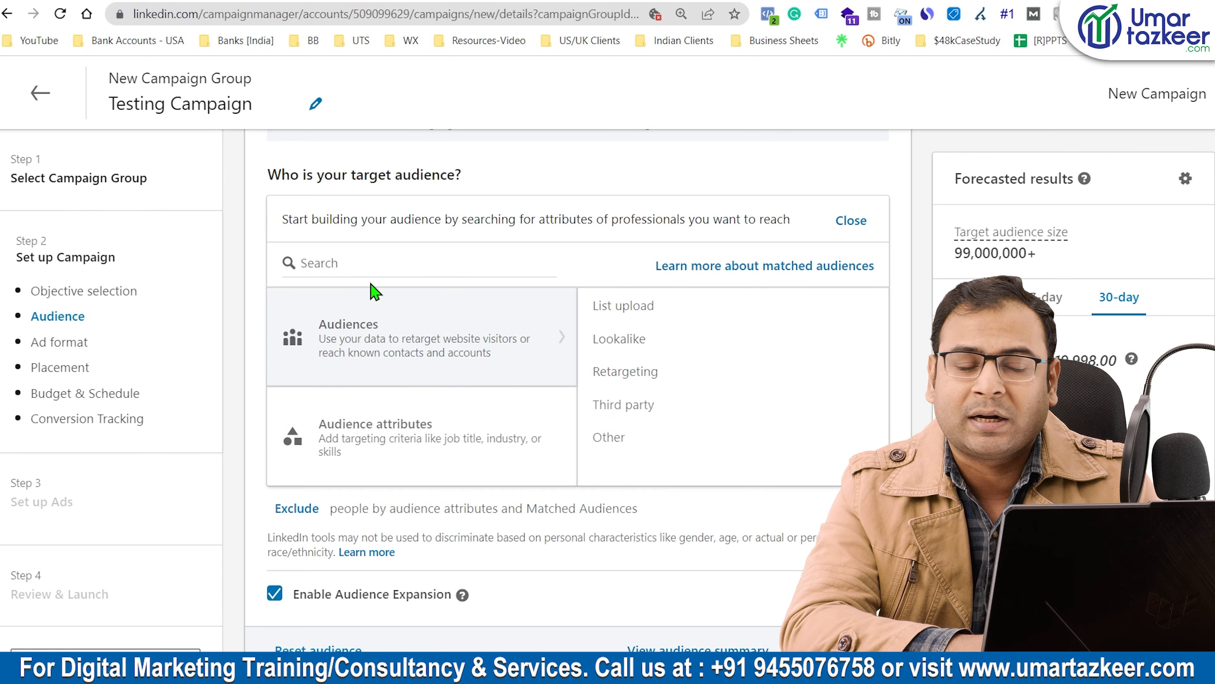
pyautogui.click(374, 438)
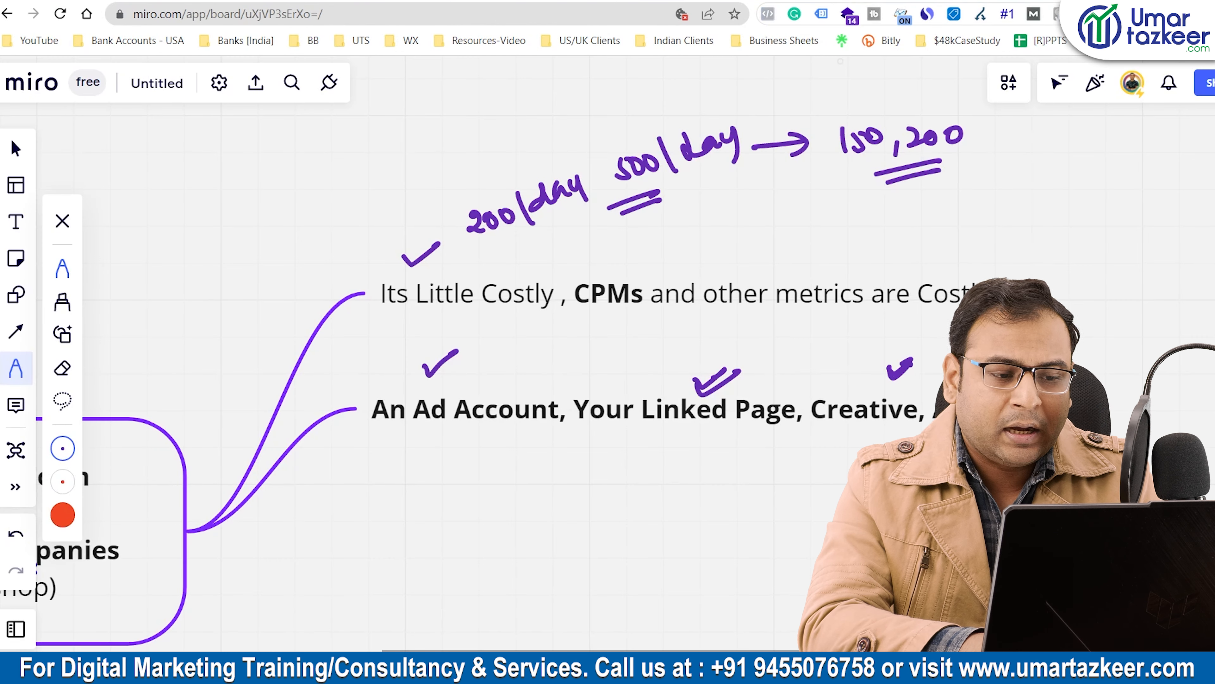
# Switch to the Miro board and review the notes on the lead form campaign and its IT company audience.
pyautogui.hscroll(-5, 663, 433)
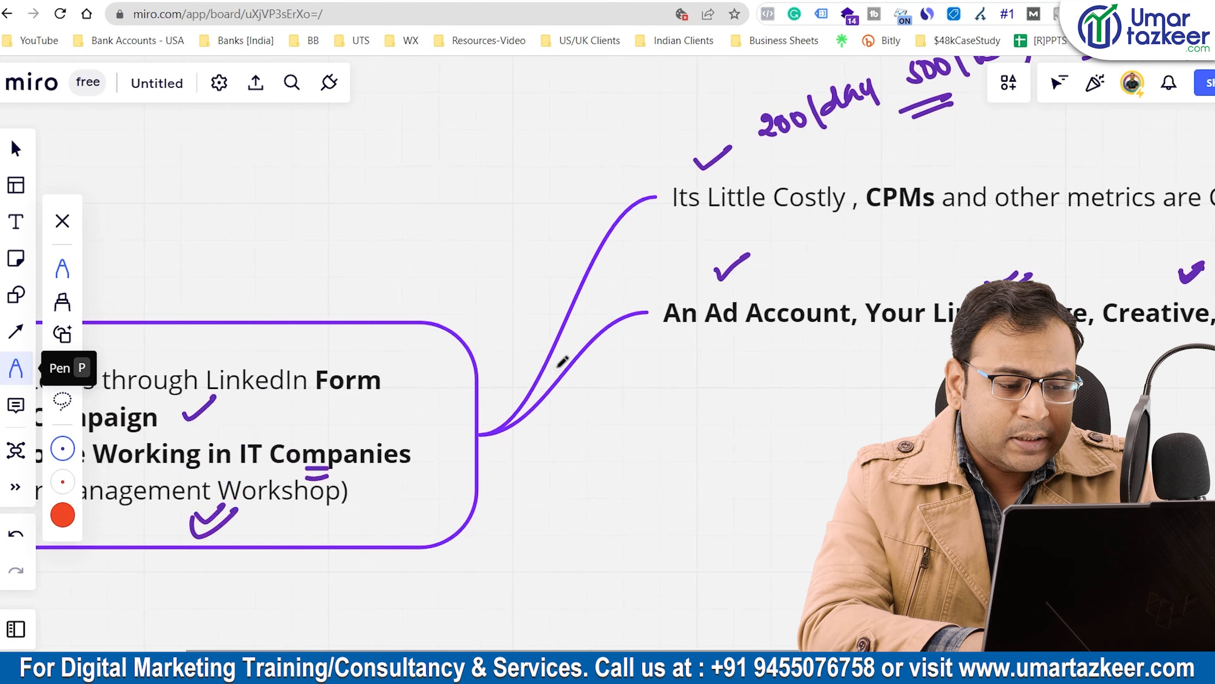
pyautogui.scroll(5, 663, 433)
pyautogui.scroll(-3, 663, 433)
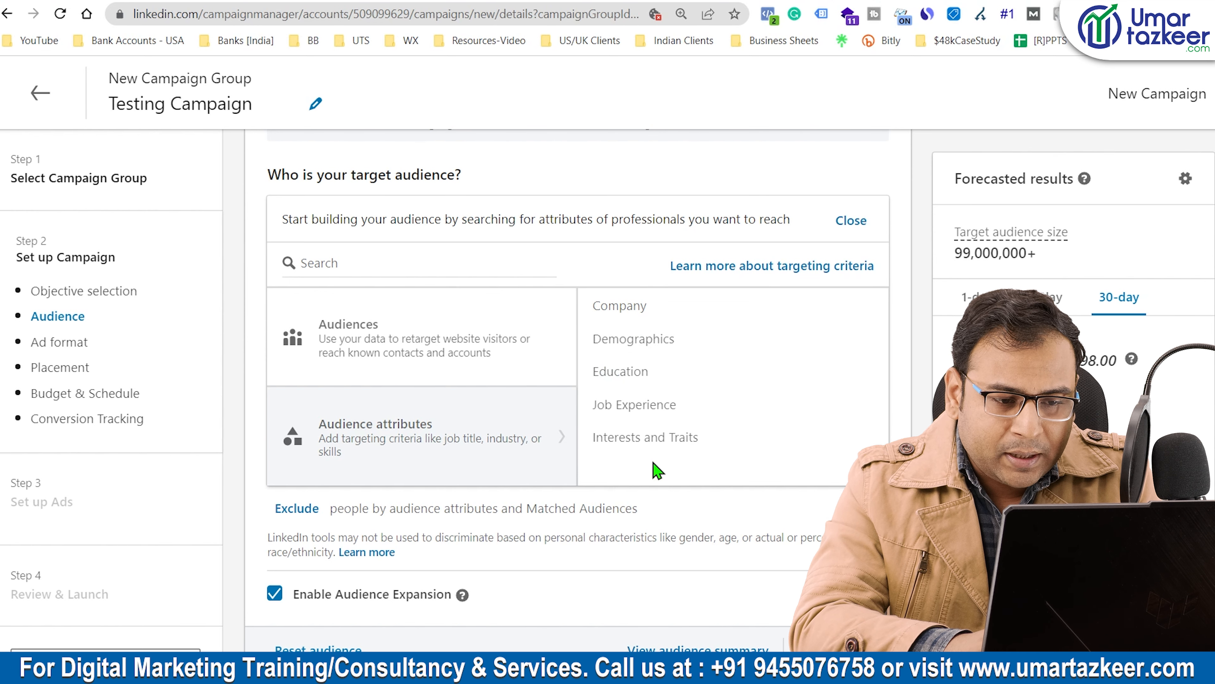
# Switch back to Campaign Manager and target the Technology, Information and Media industry under Company Industries.
pyautogui.click(627, 321)
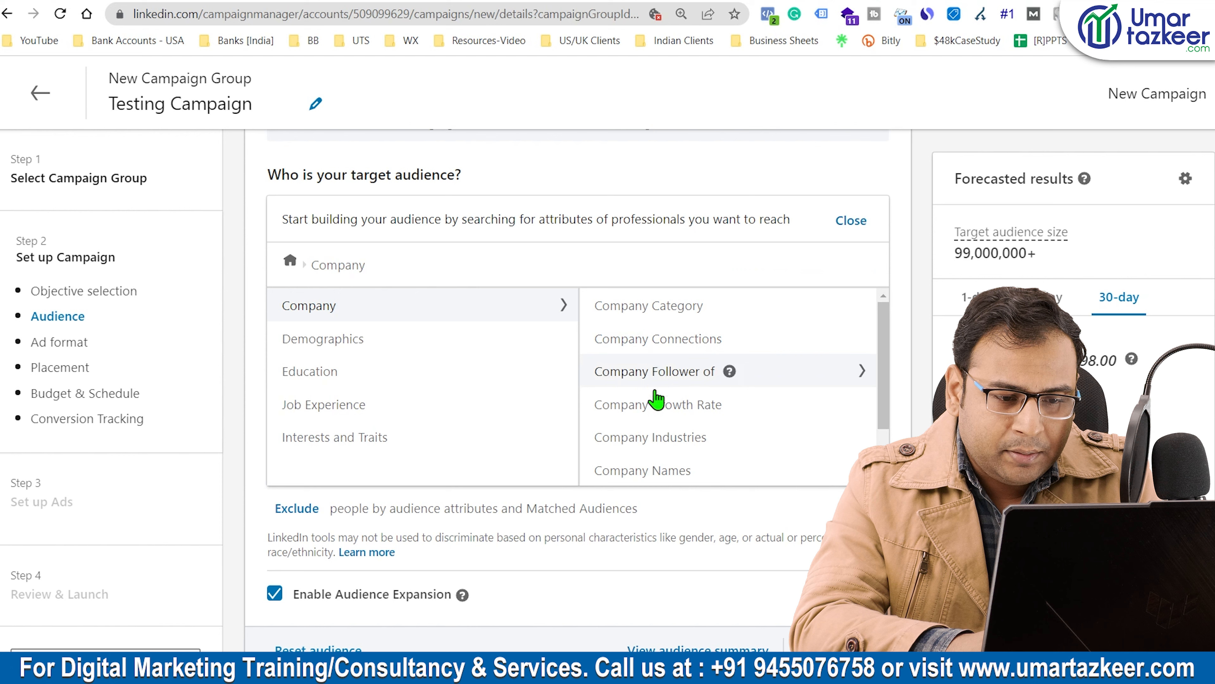
pyautogui.scroll(-1, 692, 448)
pyautogui.scroll(1, 692, 452)
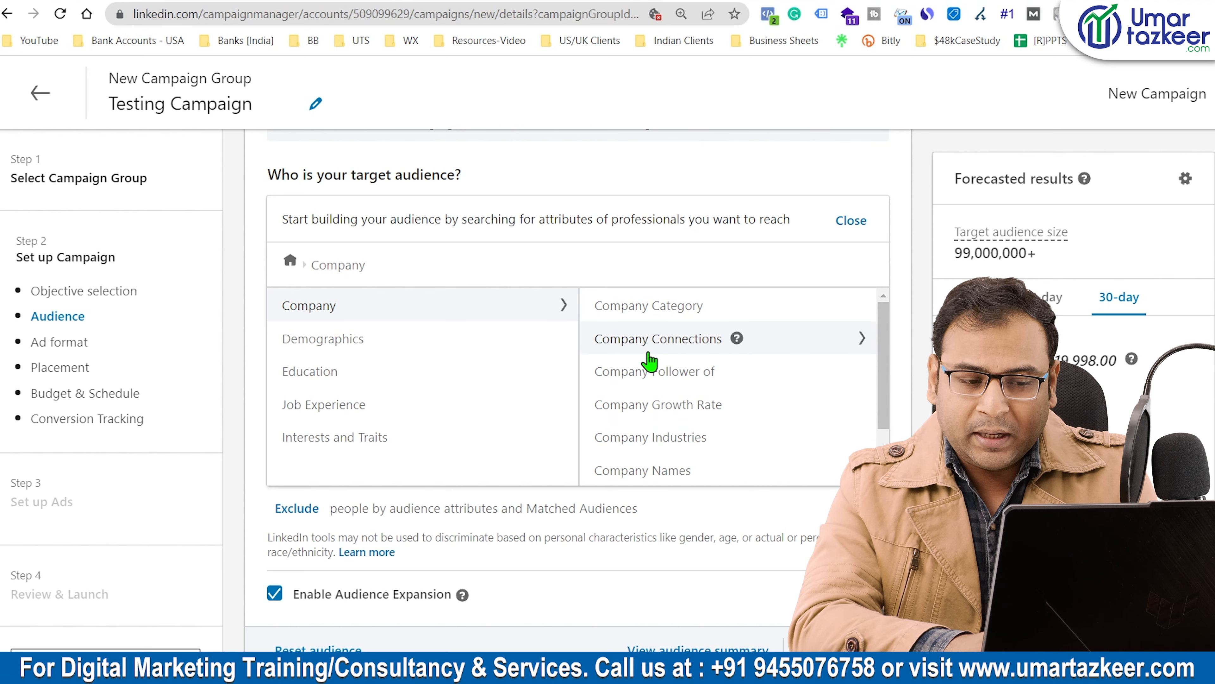
pyautogui.scroll(-1, 674, 390)
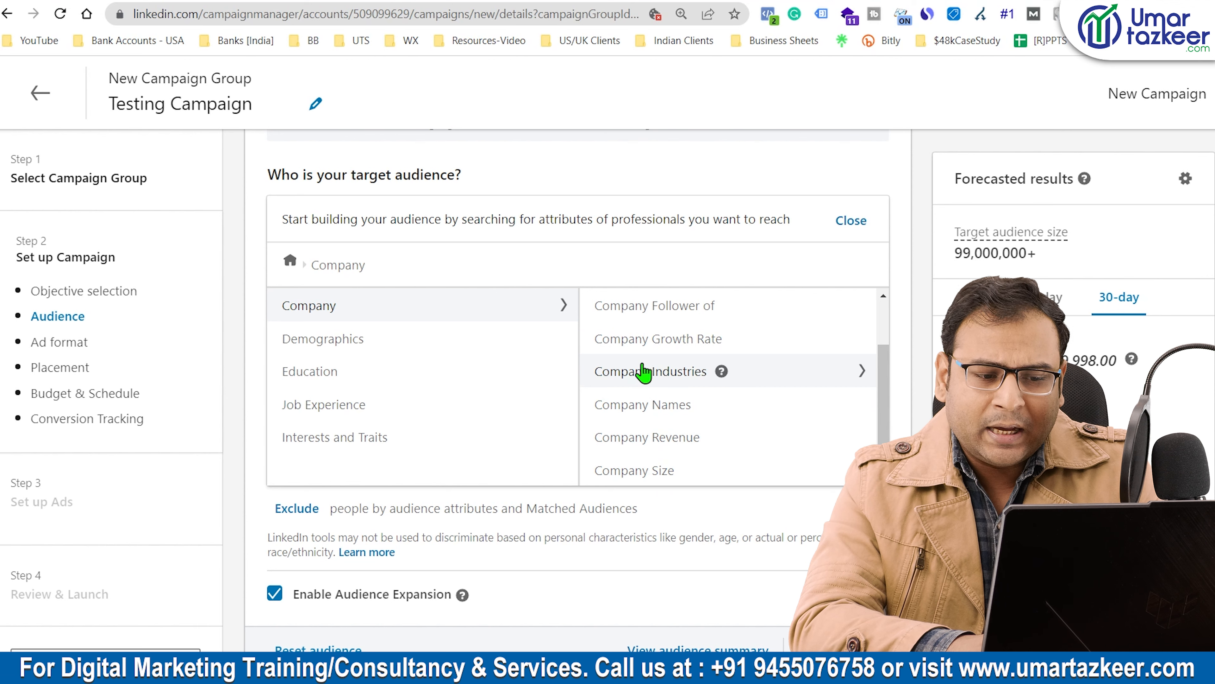
pyautogui.click(643, 373)
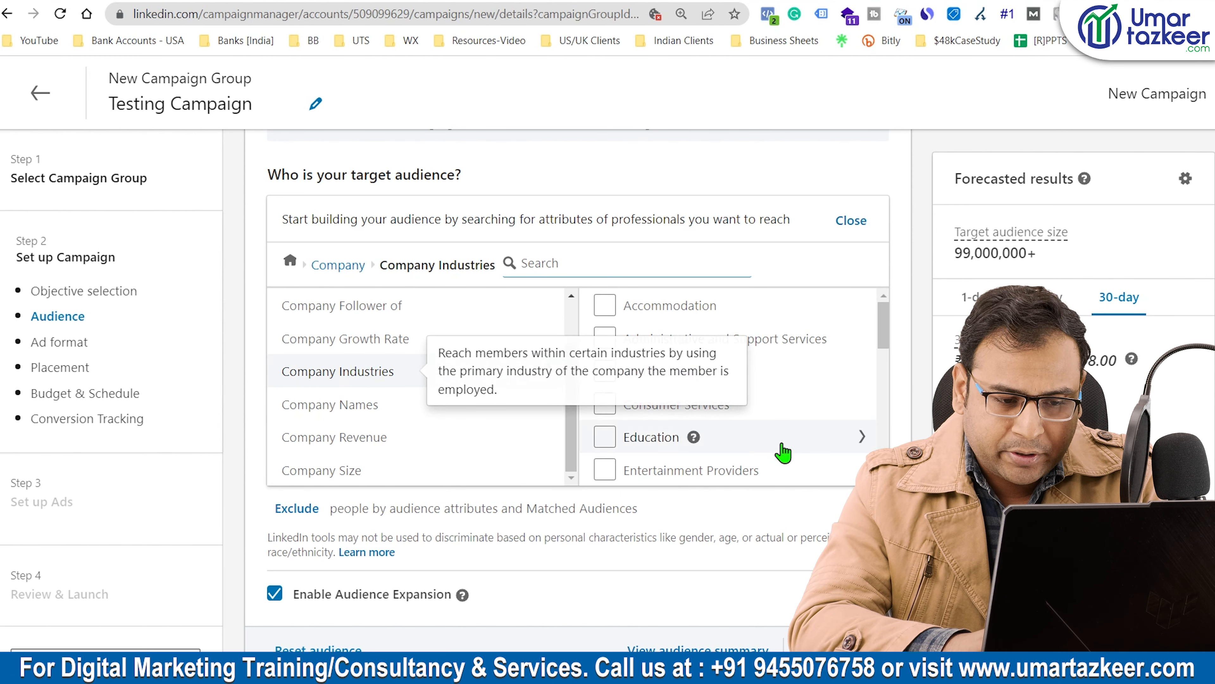
pyautogui.scroll(-4, 781, 448)
pyautogui.scroll(-5, 783, 452)
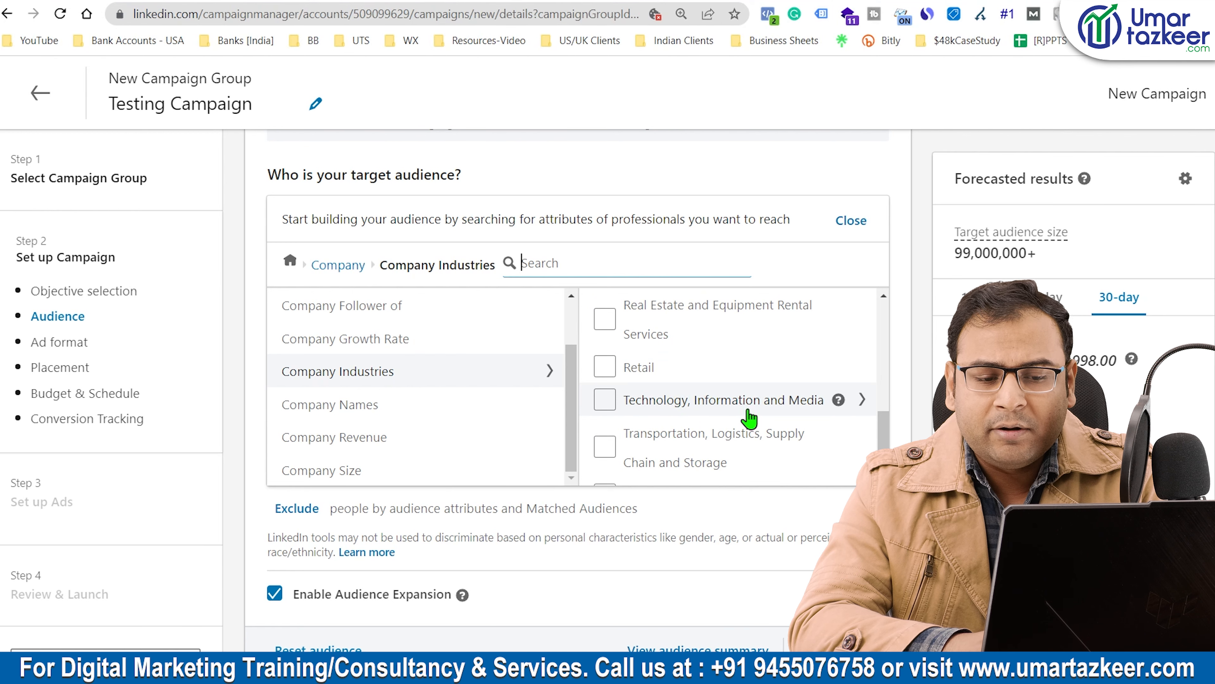
pyautogui.click(605, 401)
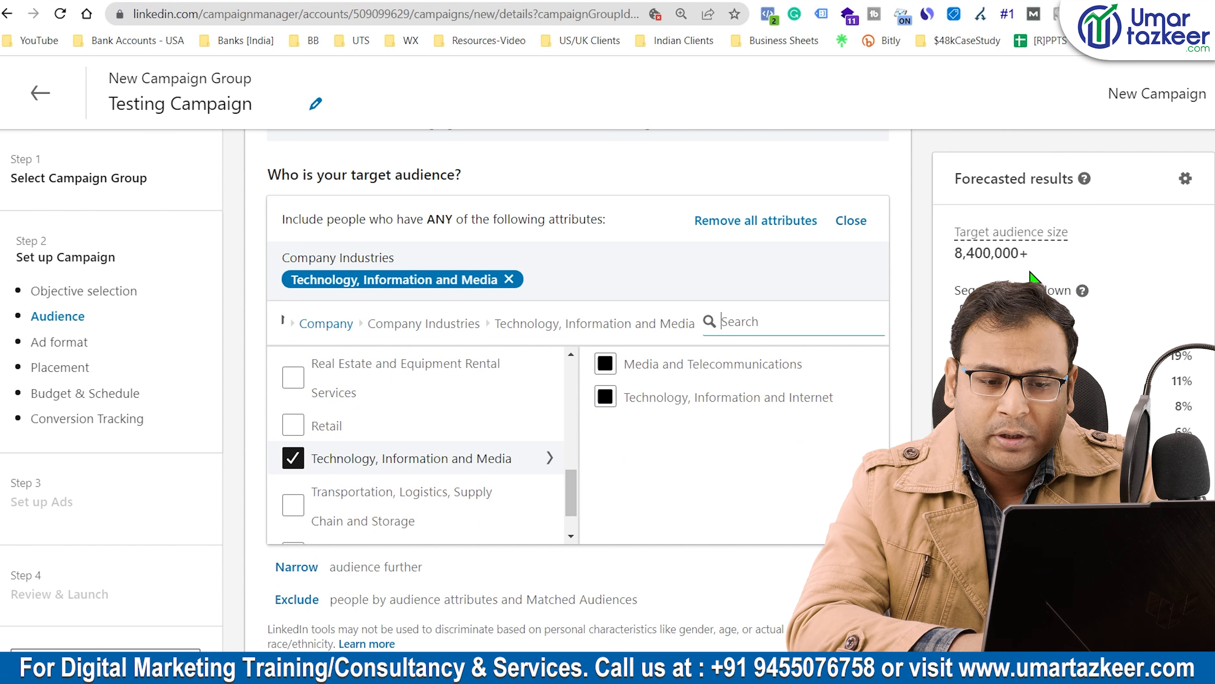
# Try narrowing the industry to Media and Telecommunications and clear that selection.
pyautogui.click(605, 366)
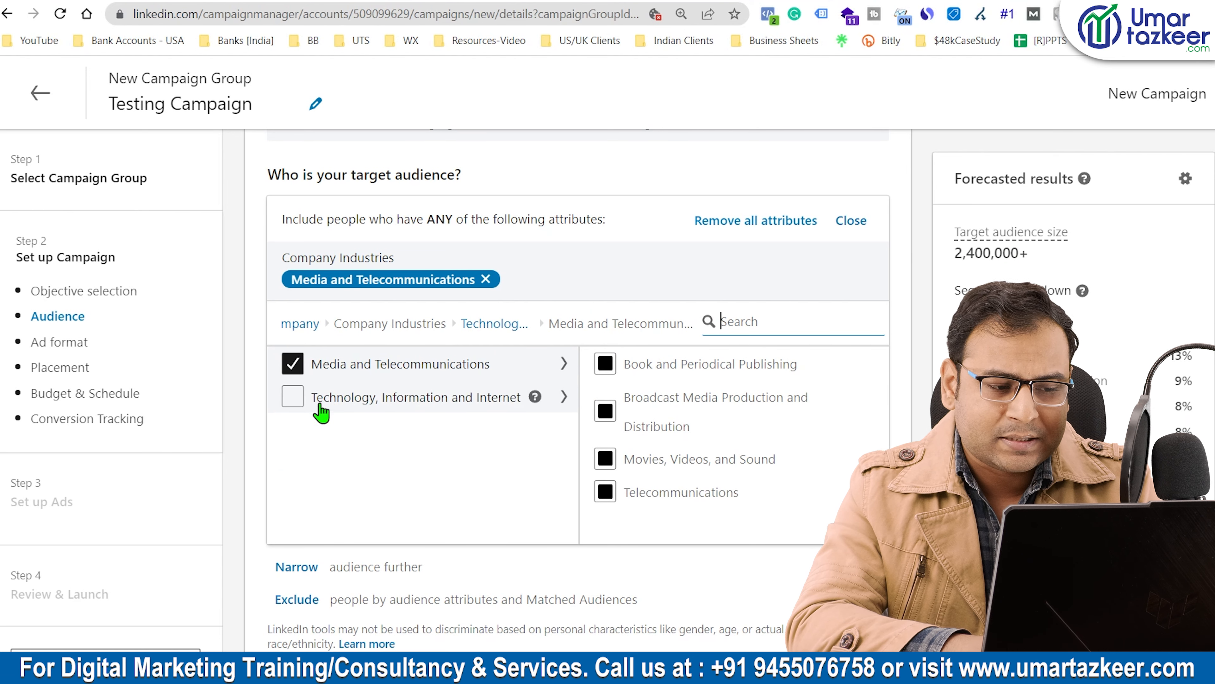
pyautogui.click(292, 363)
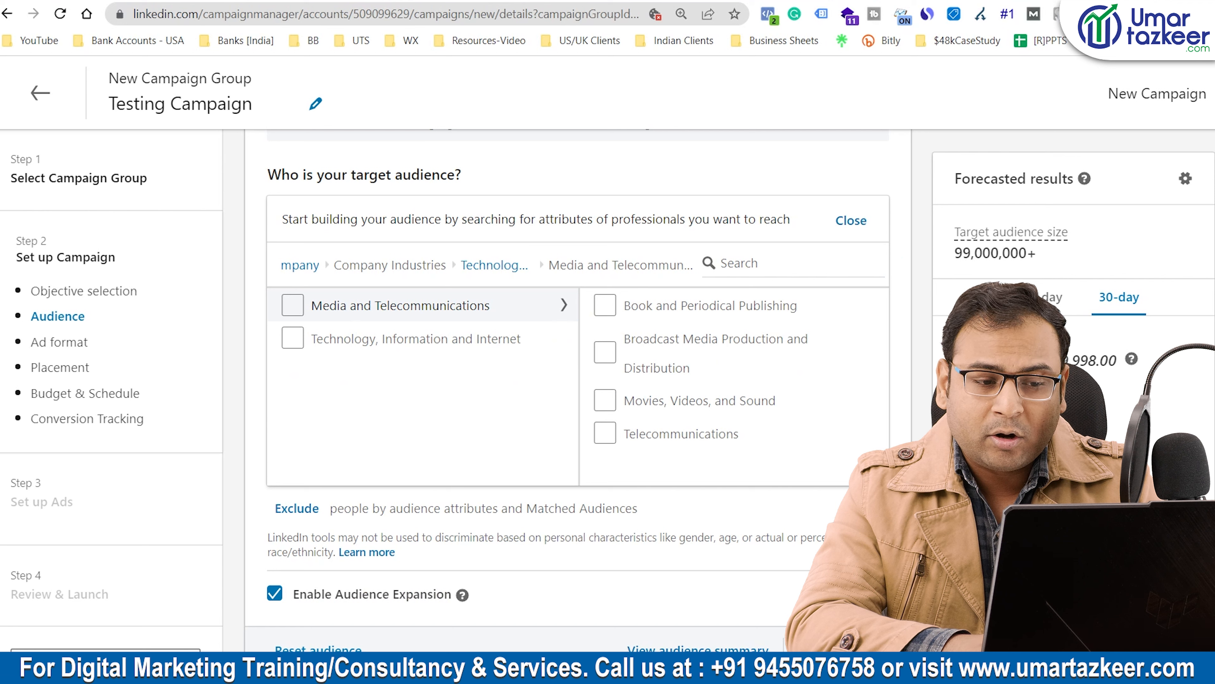
# Return to the Company Industries list and select Technology, Information and Media again.
pyautogui.click(502, 264)
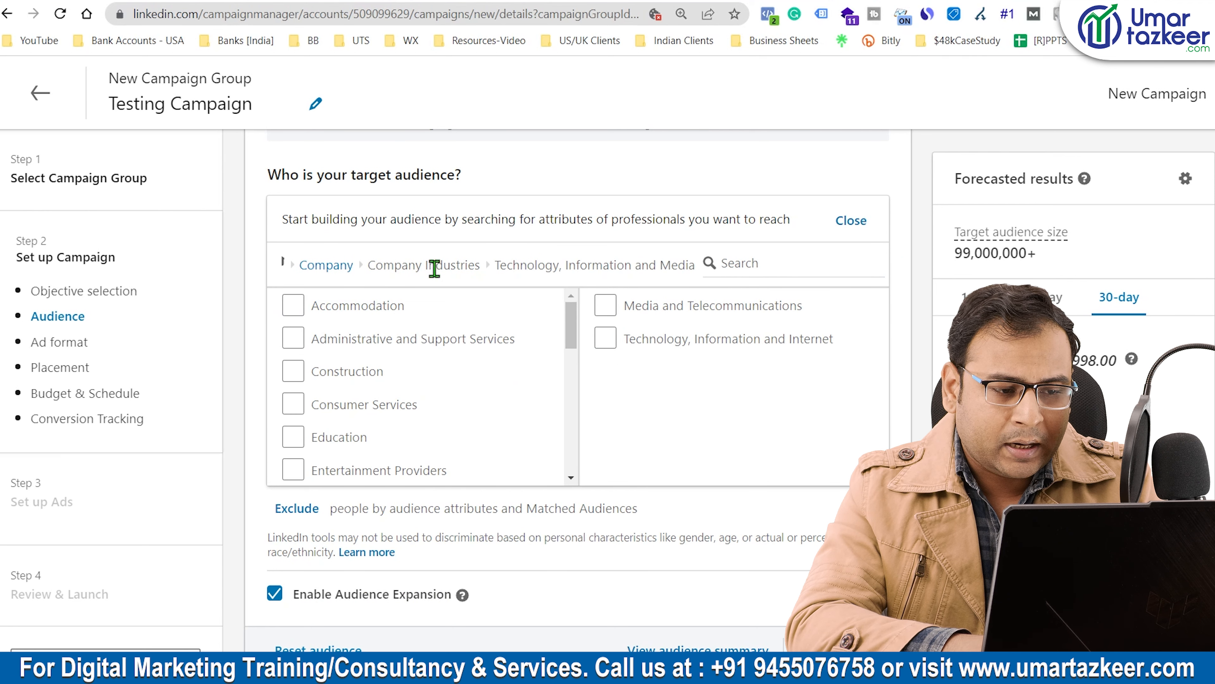
pyautogui.click(327, 274)
pyautogui.scroll(-1, 699, 393)
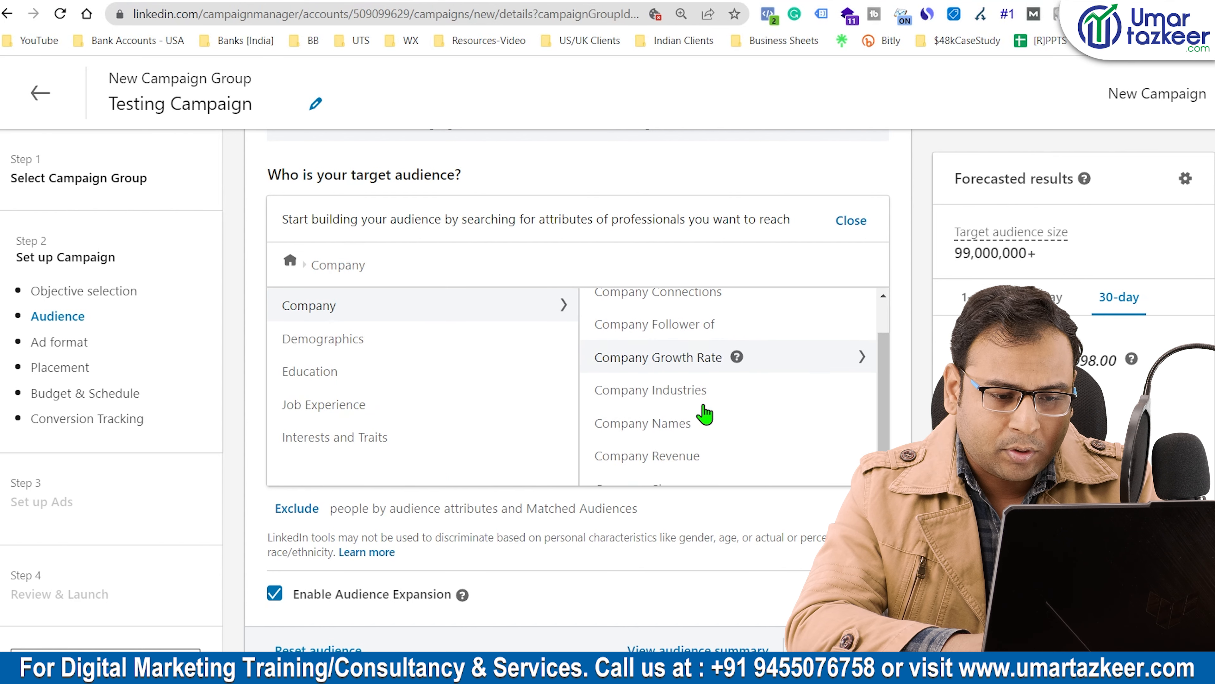
pyautogui.click(670, 387)
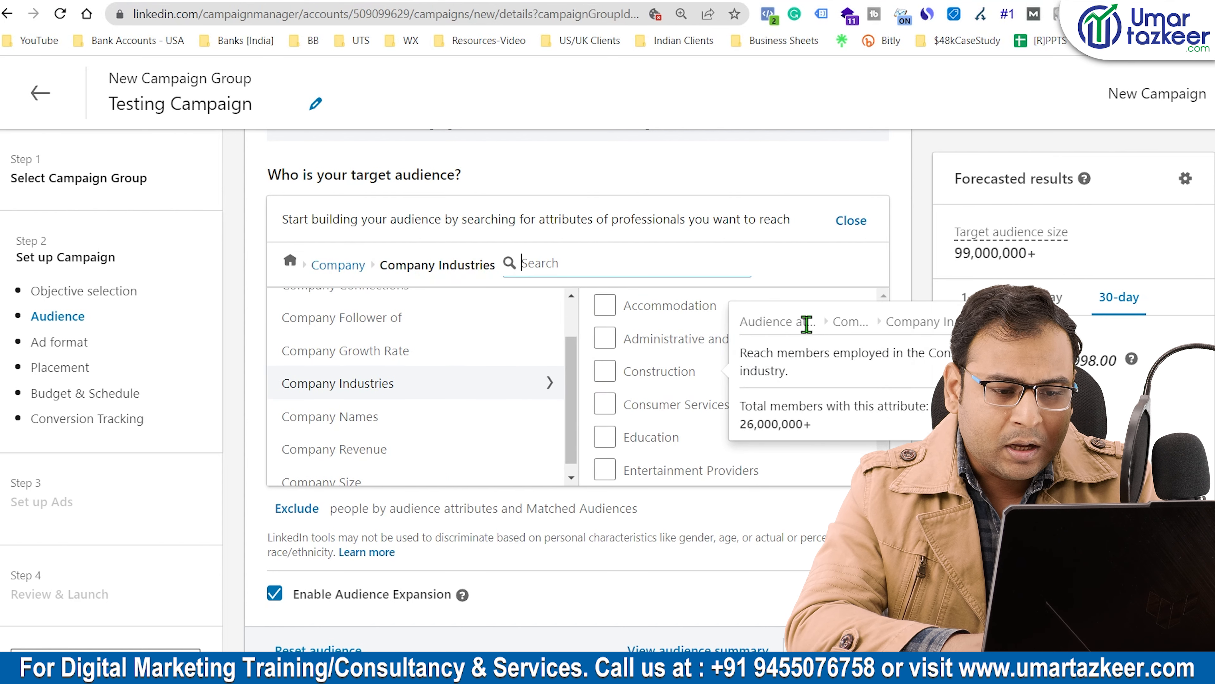
pyautogui.scroll(-5, 811, 345)
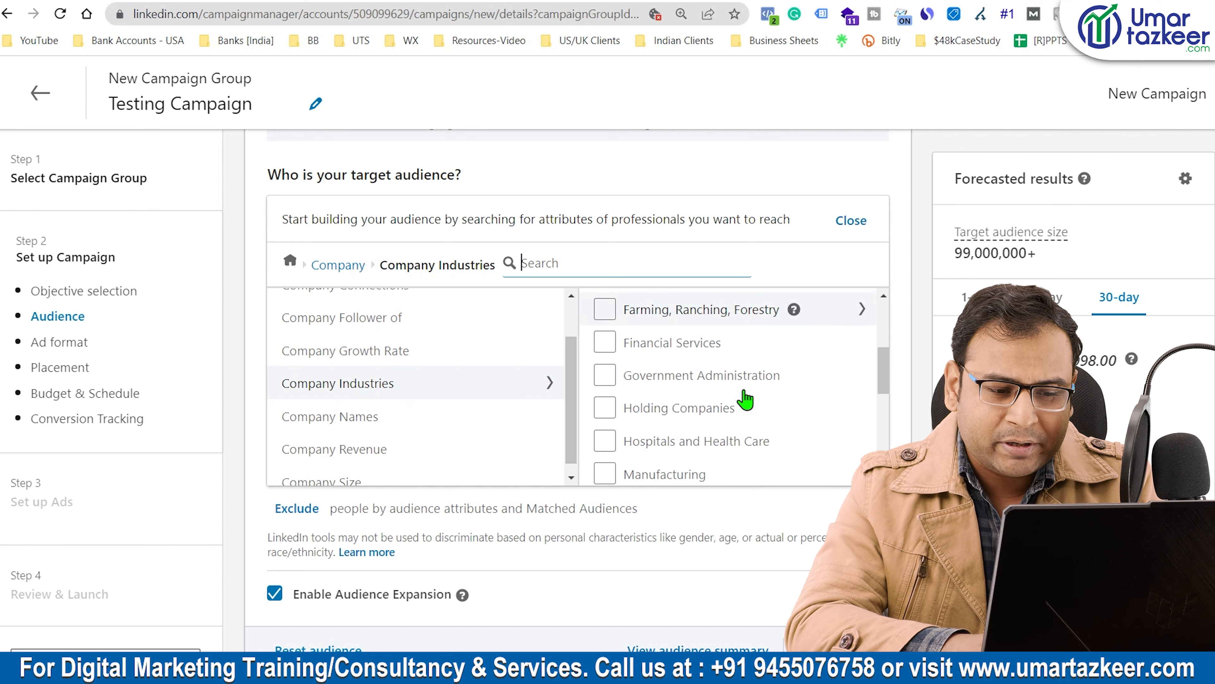
pyautogui.scroll(-1, 749, 397)
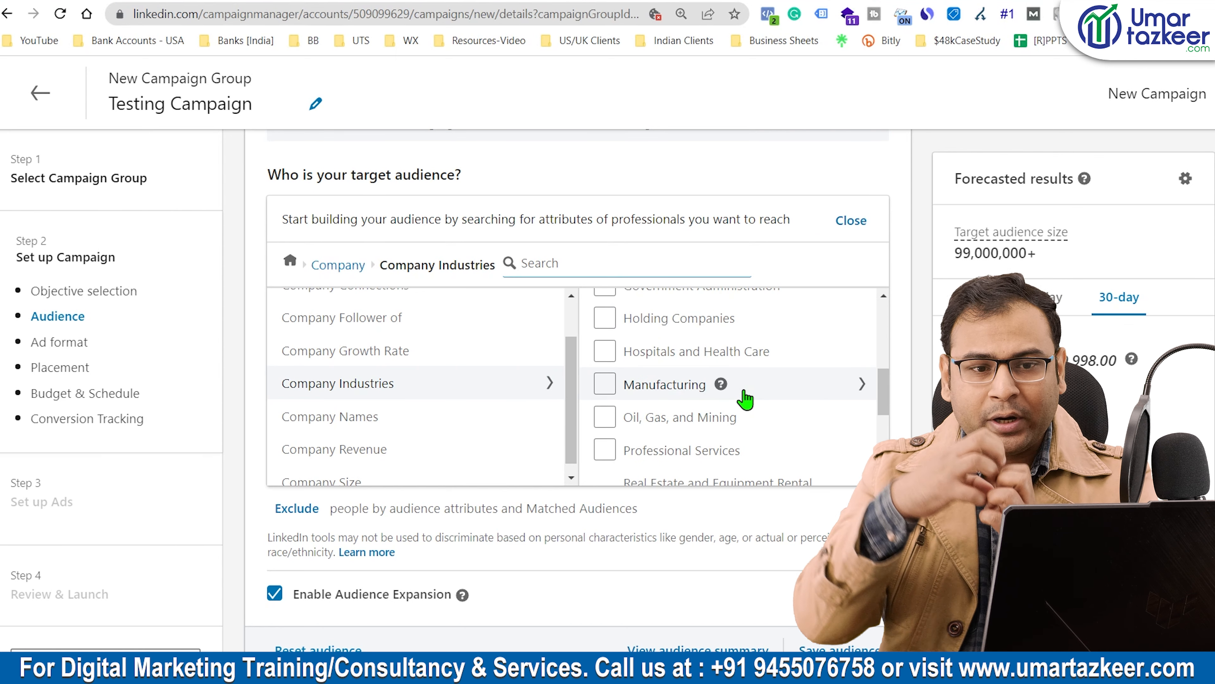
pyautogui.scroll(-5, 745, 398)
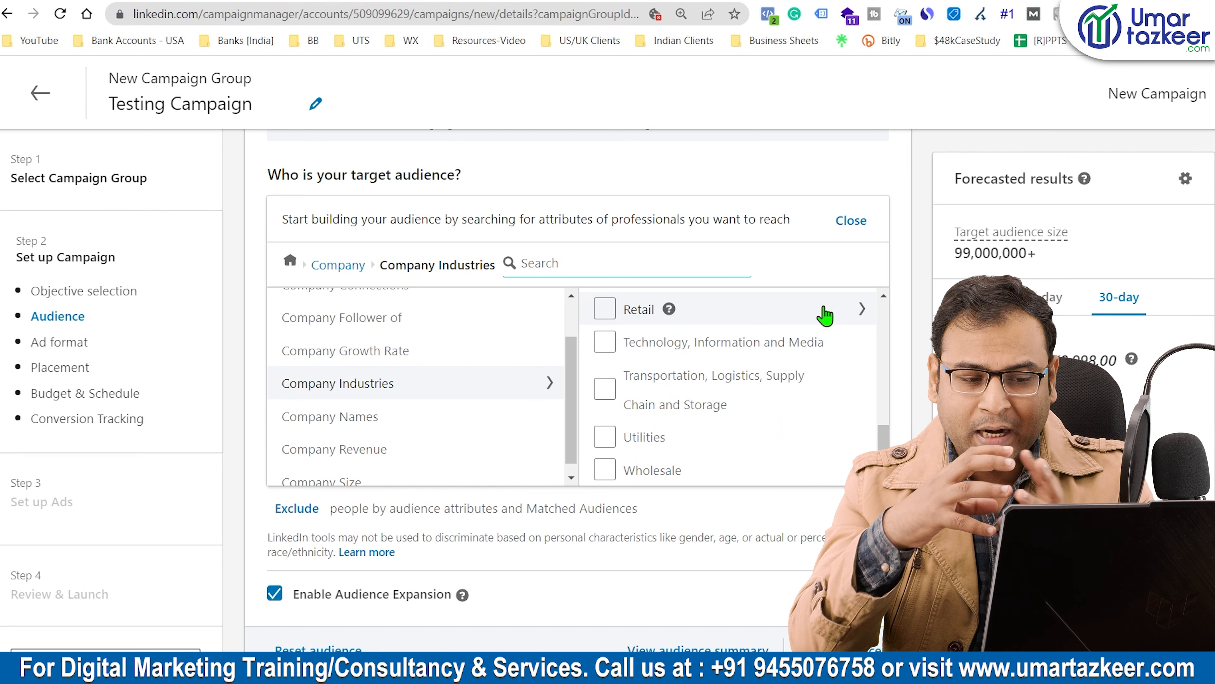
pyautogui.click(604, 343)
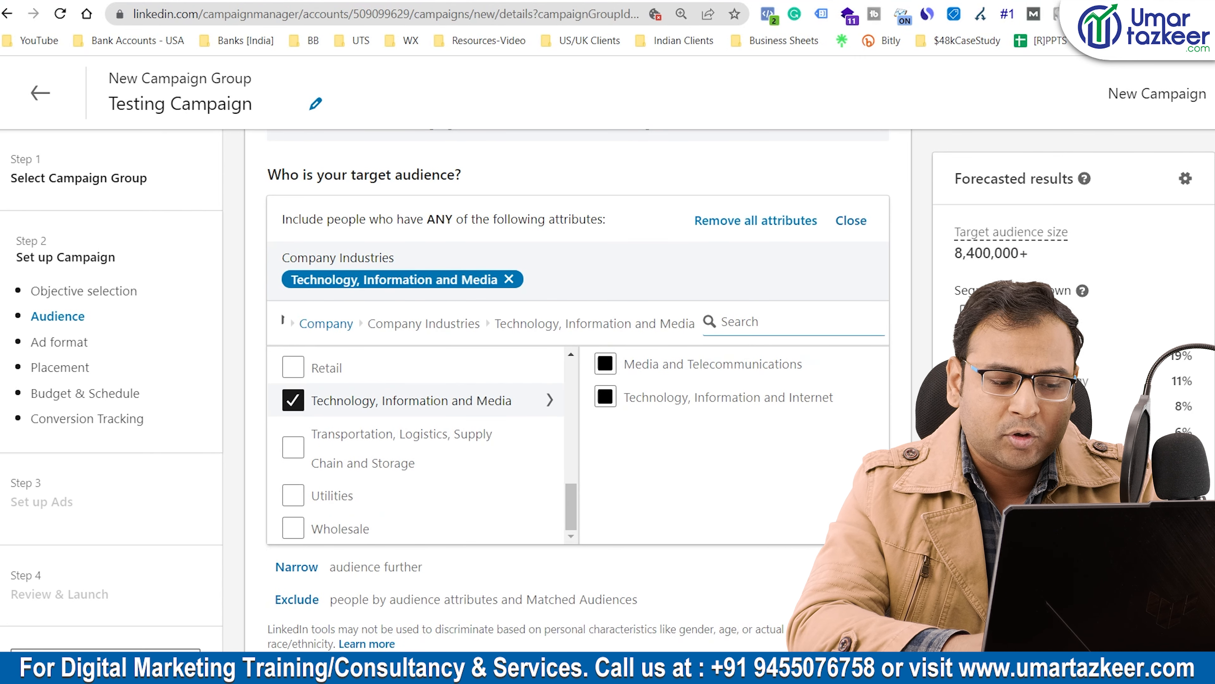
# Narrow the selected industry to Telecommunications within Media and Telecommunications.
pyautogui.scroll(-4, 622, 503)
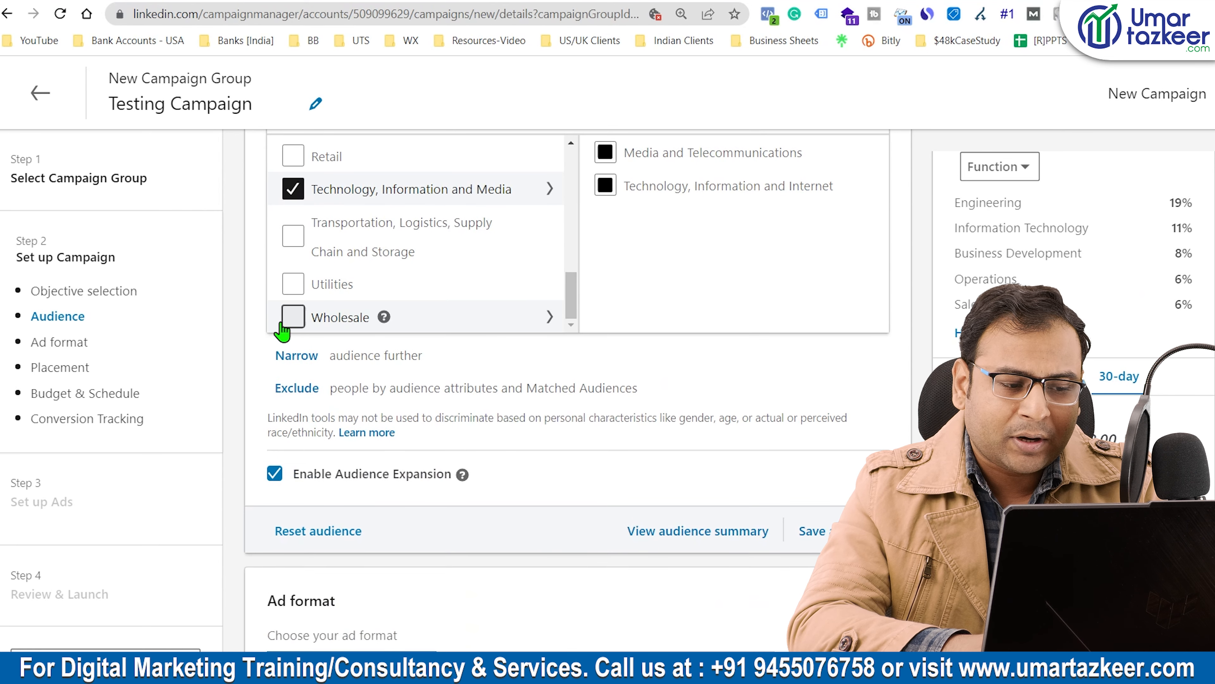
pyautogui.scroll(2, 679, 336)
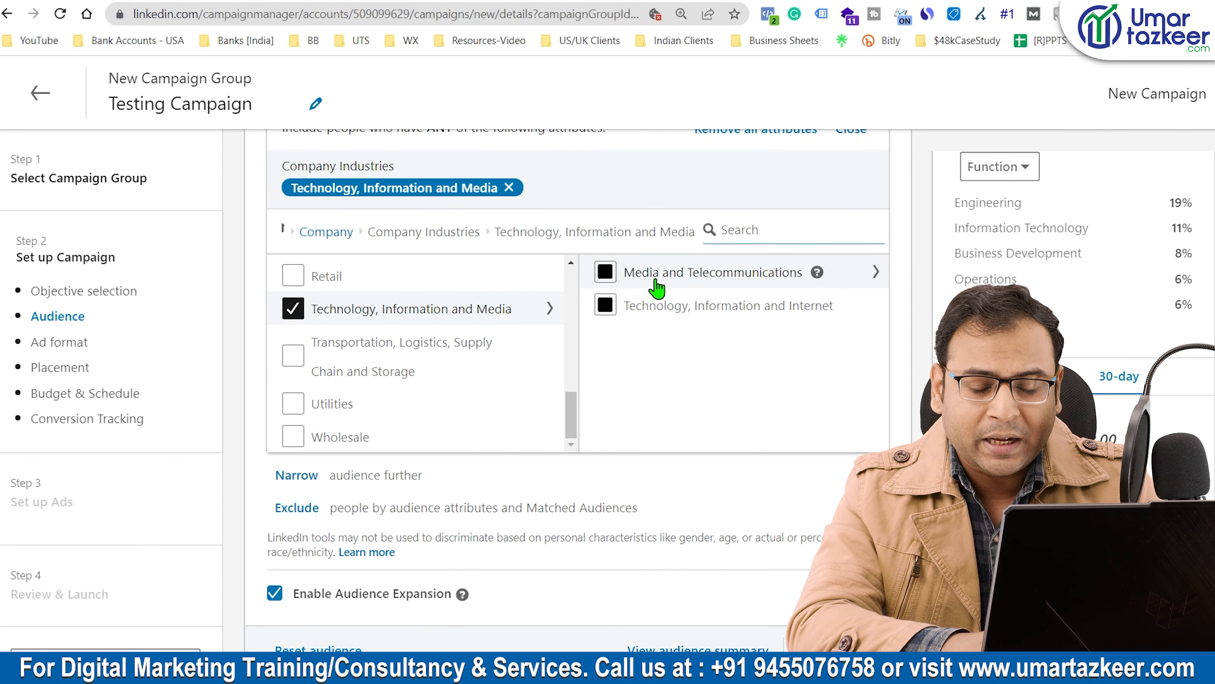
pyautogui.click(622, 283)
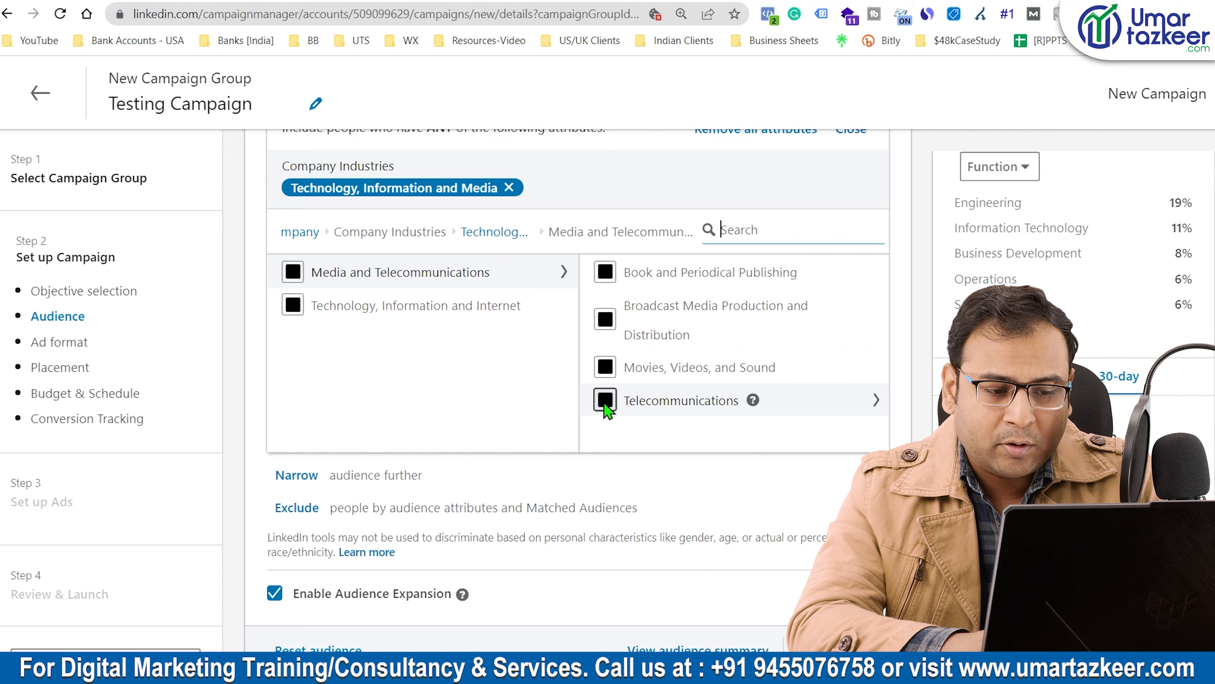
pyautogui.click(605, 404)
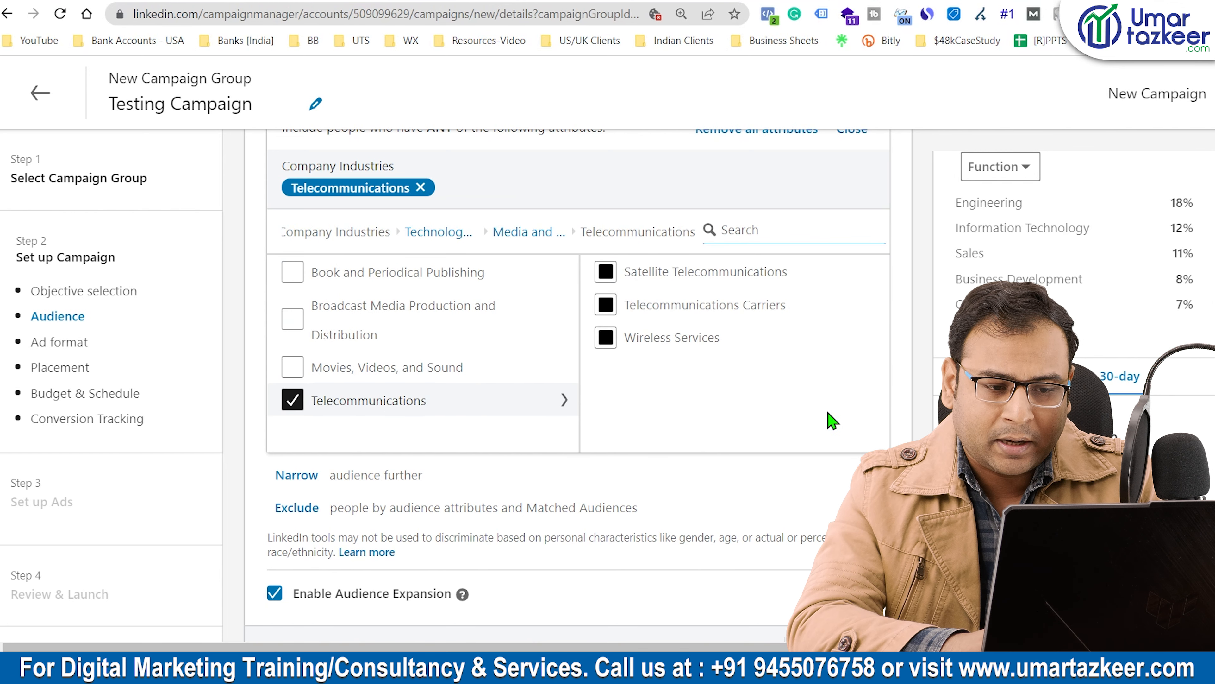
# Restrict the Telecommunications industry to Satellite Telecommunications and check the forecasted target audience size.
pyautogui.scroll(2, 814, 417)
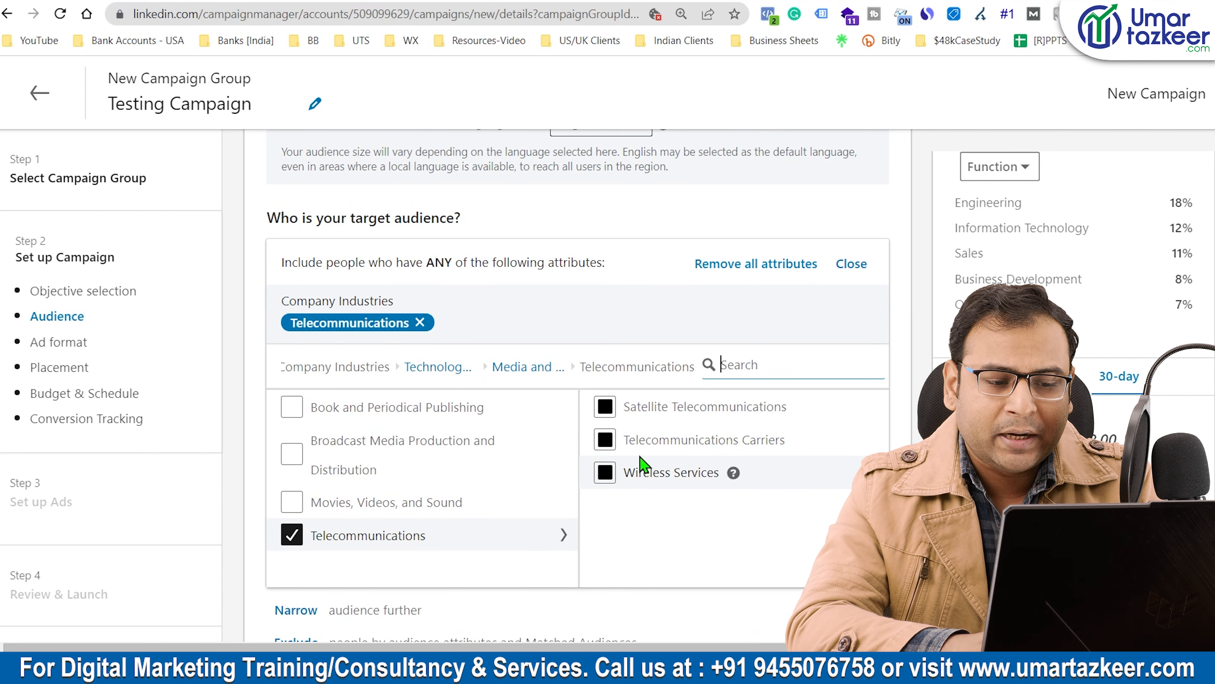
pyautogui.click(605, 406)
pyautogui.moveTo(799, 443)
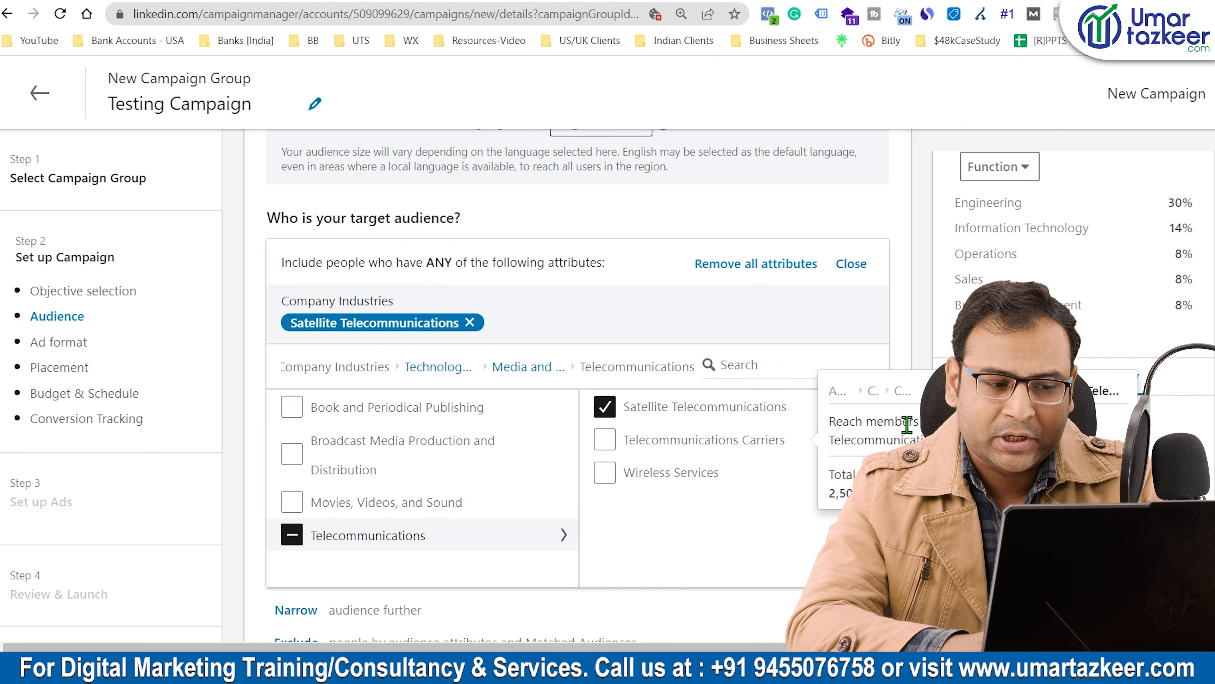
pyautogui.scroll(3, 890, 317)
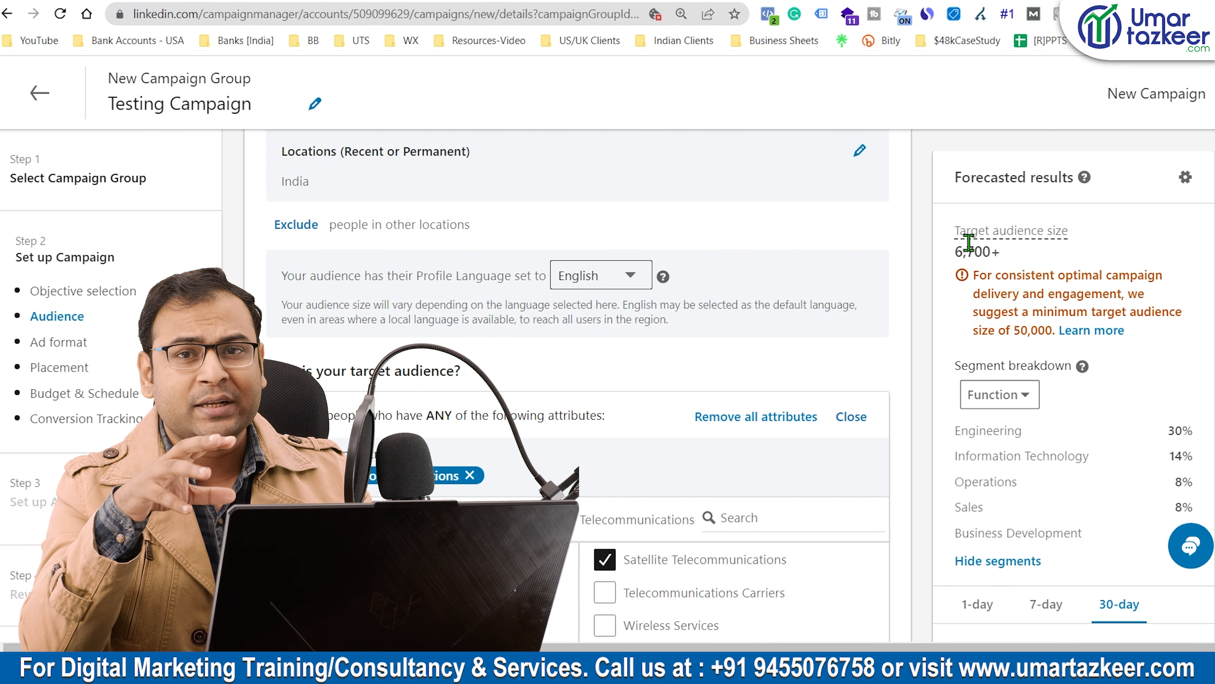
# Broaden the Company Industries targeting from Satellite Telecommunications to the whole Technology, Information and Media industry.
pyautogui.scroll(-3, 718, 431)
pyautogui.click(293, 486)
pyautogui.scroll(-2, 1013, 364)
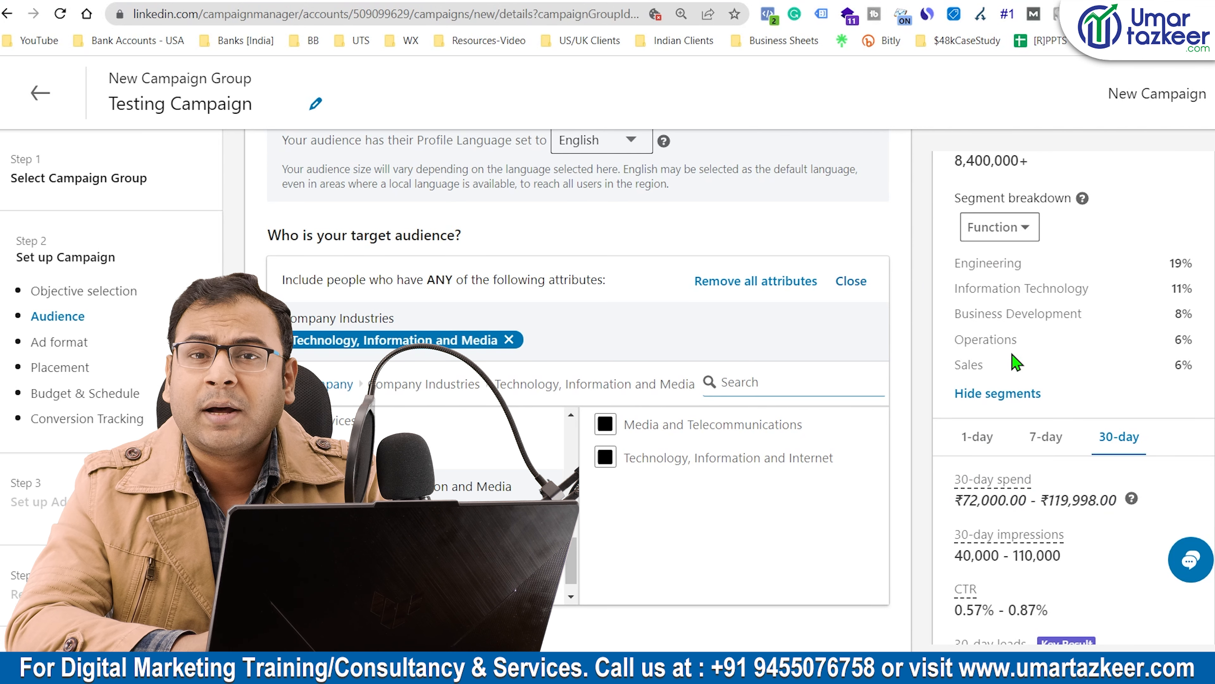
# Review the forecasted 30-day spend, impressions, CTR, leads, cost per lead and clicks for the selected audience.
pyautogui.scroll(-2, 1015, 362)
pyautogui.scroll(-3, 1015, 364)
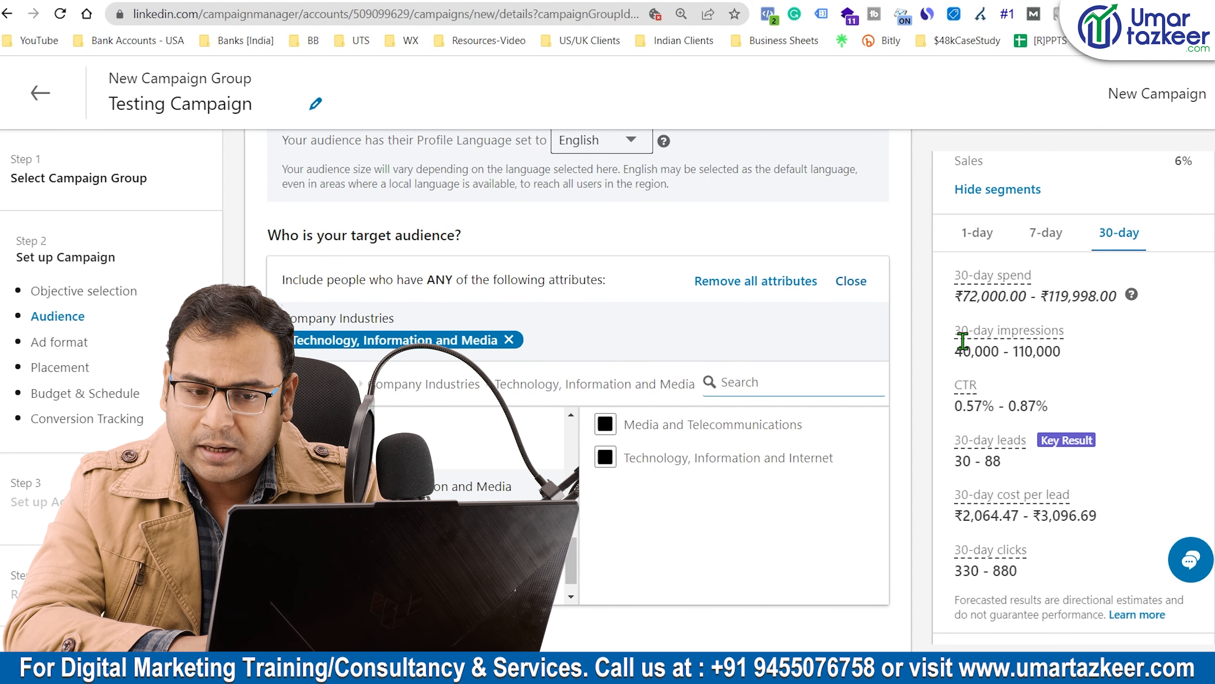
pyautogui.scroll(-1, 1065, 352)
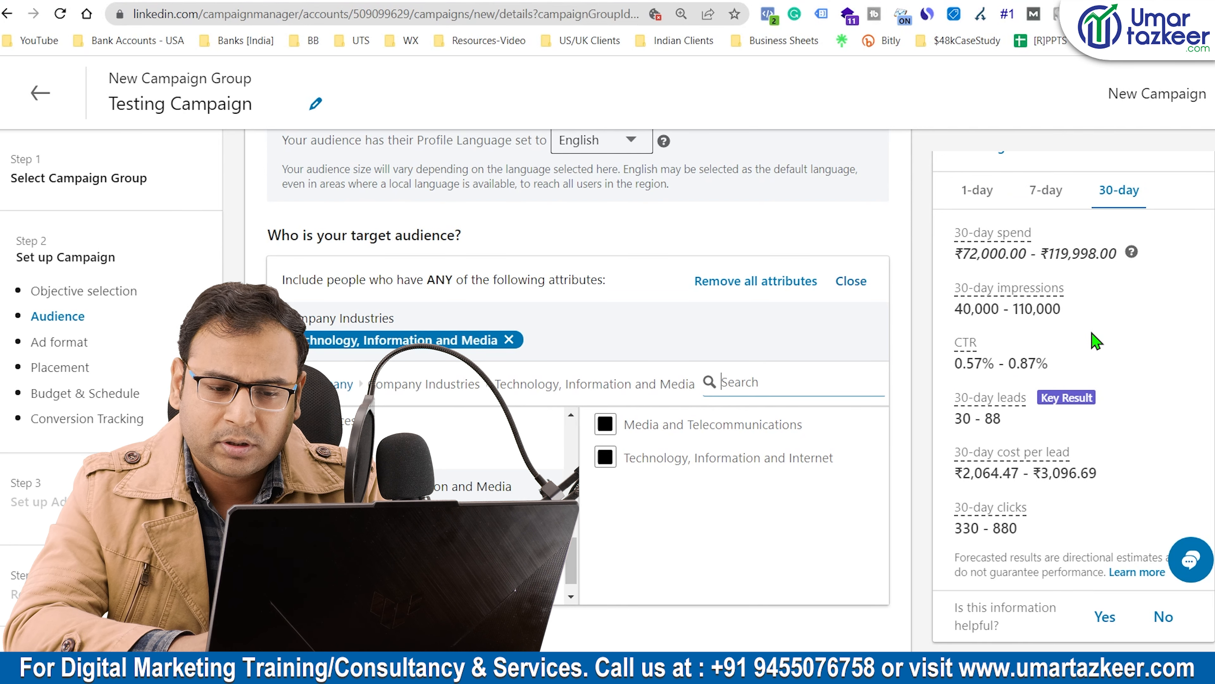
pyautogui.scroll(-2, 1095, 341)
pyautogui.scroll(-2, 1103, 450)
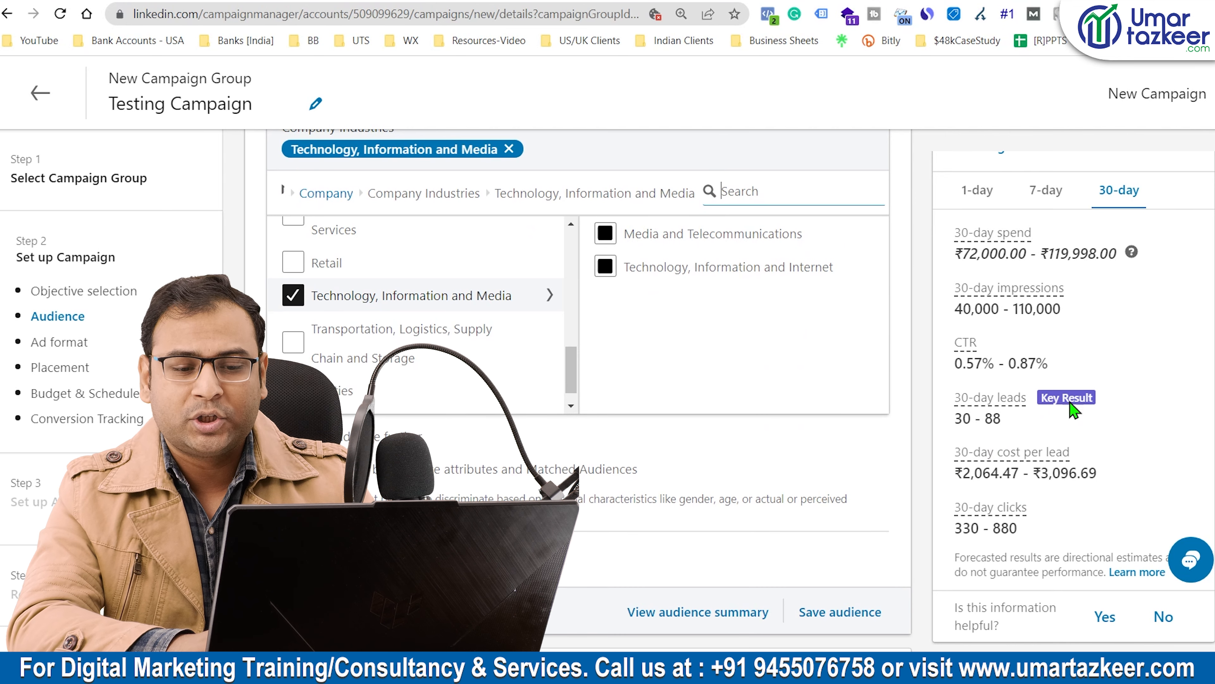
pyautogui.scroll(-1, 1005, 469)
pyautogui.scroll(4, 885, 417)
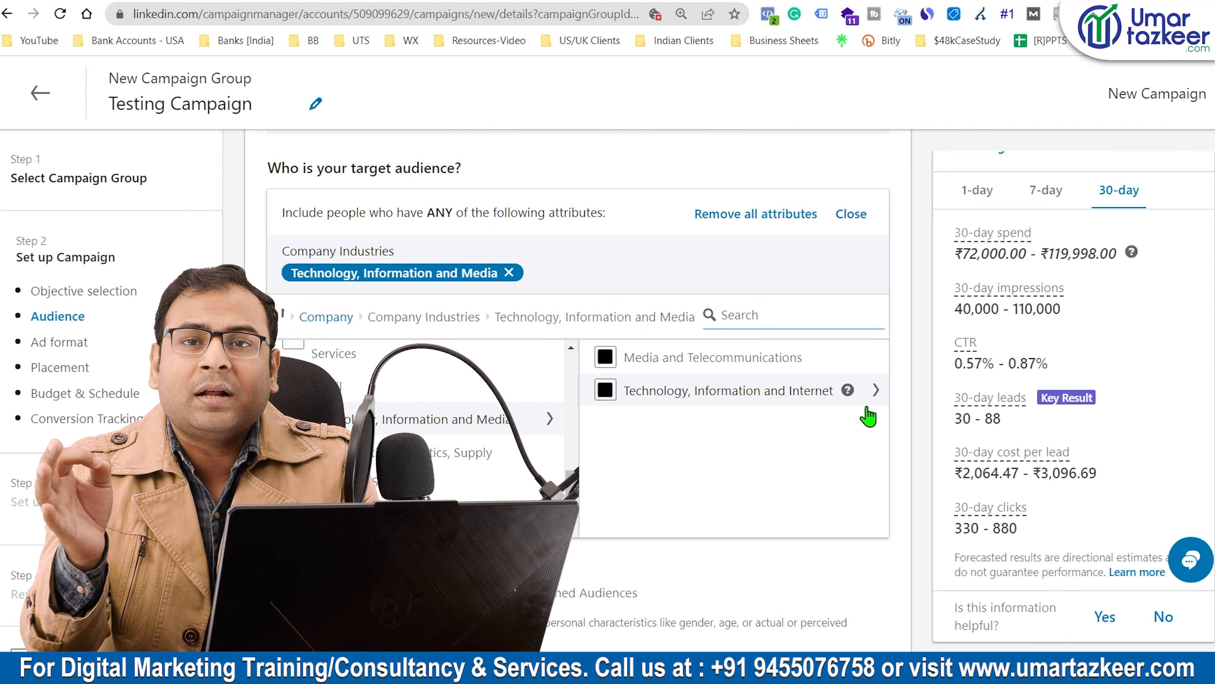
# Examine the options for narrowing or excluding the audience and the Enable Audience Expansion setting.
pyautogui.scroll(-3, 352, 353)
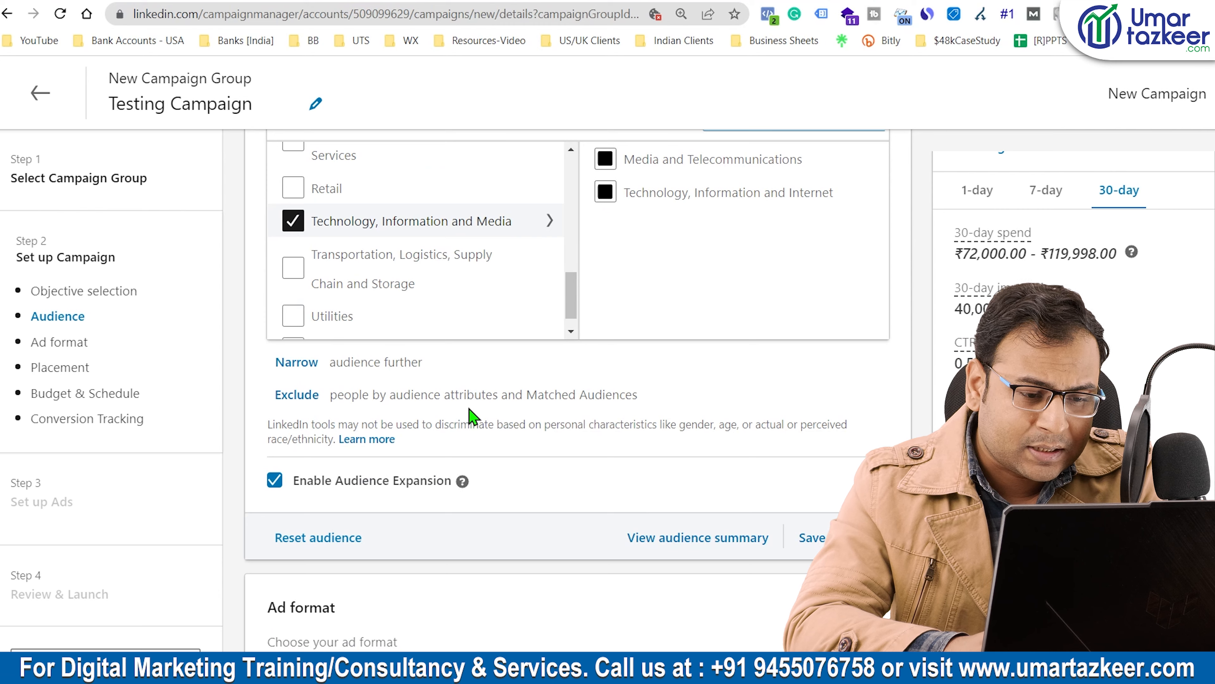
pyautogui.scroll(-1, 469, 415)
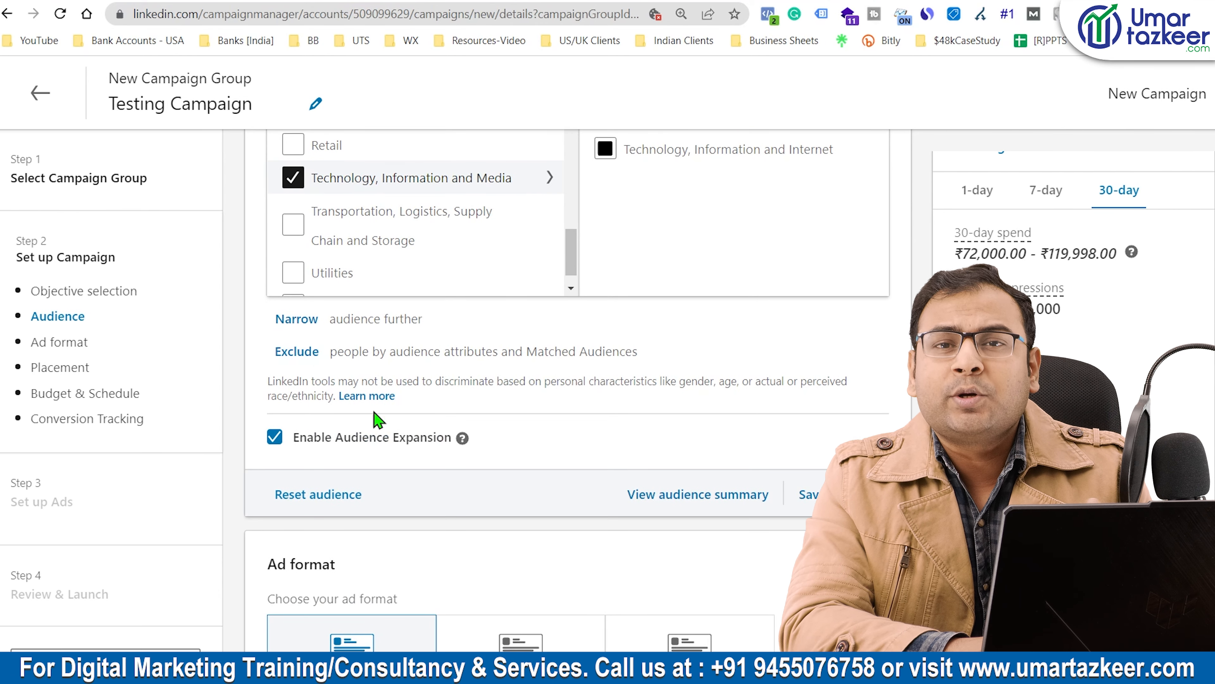
pyautogui.scroll(-1, 483, 407)
pyautogui.scroll(1, 494, 450)
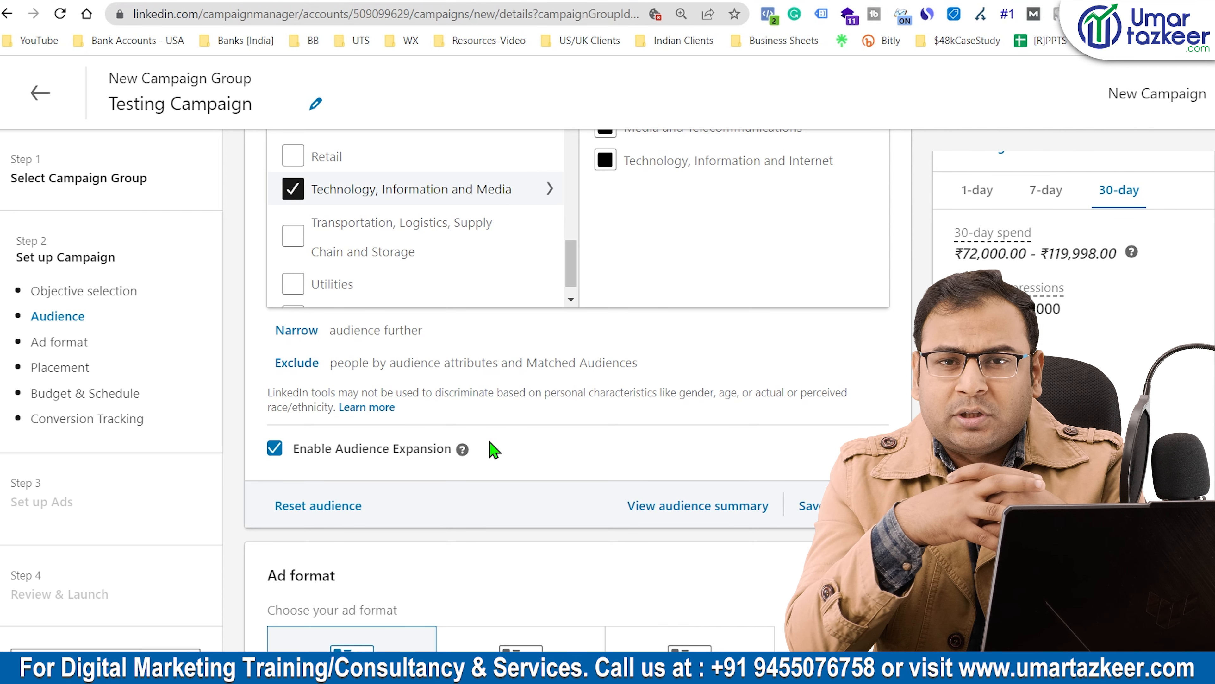
pyautogui.scroll(-1, 493, 449)
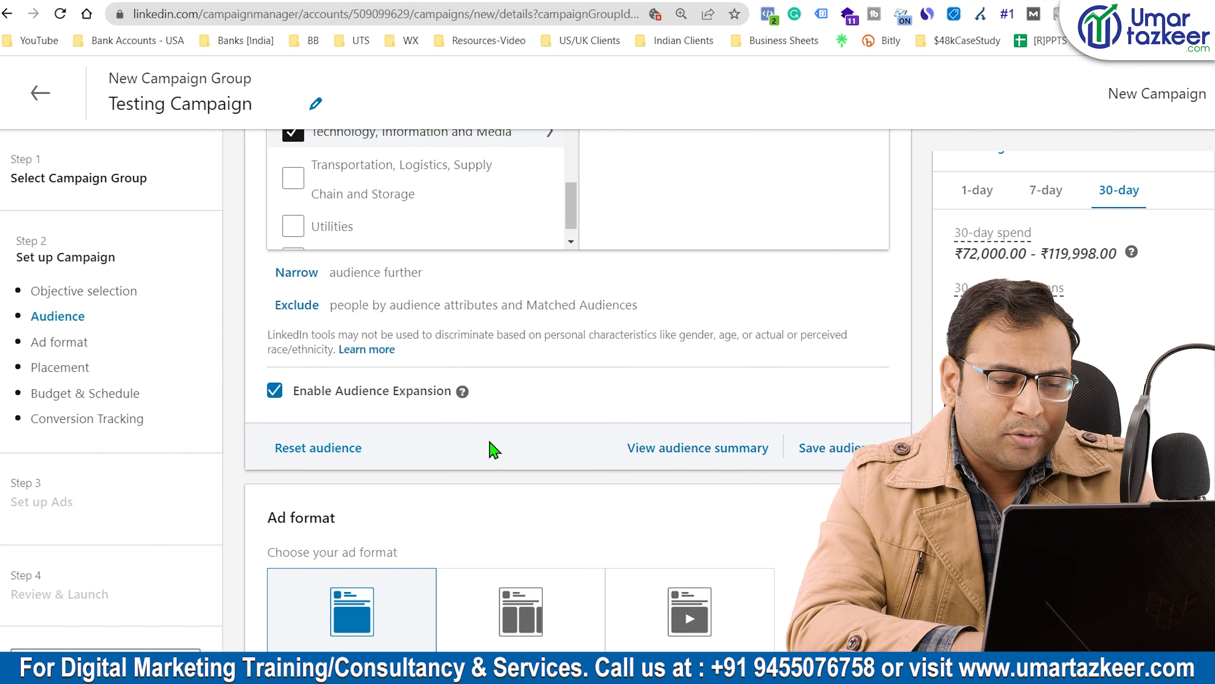
pyautogui.scroll(-1, 522, 402)
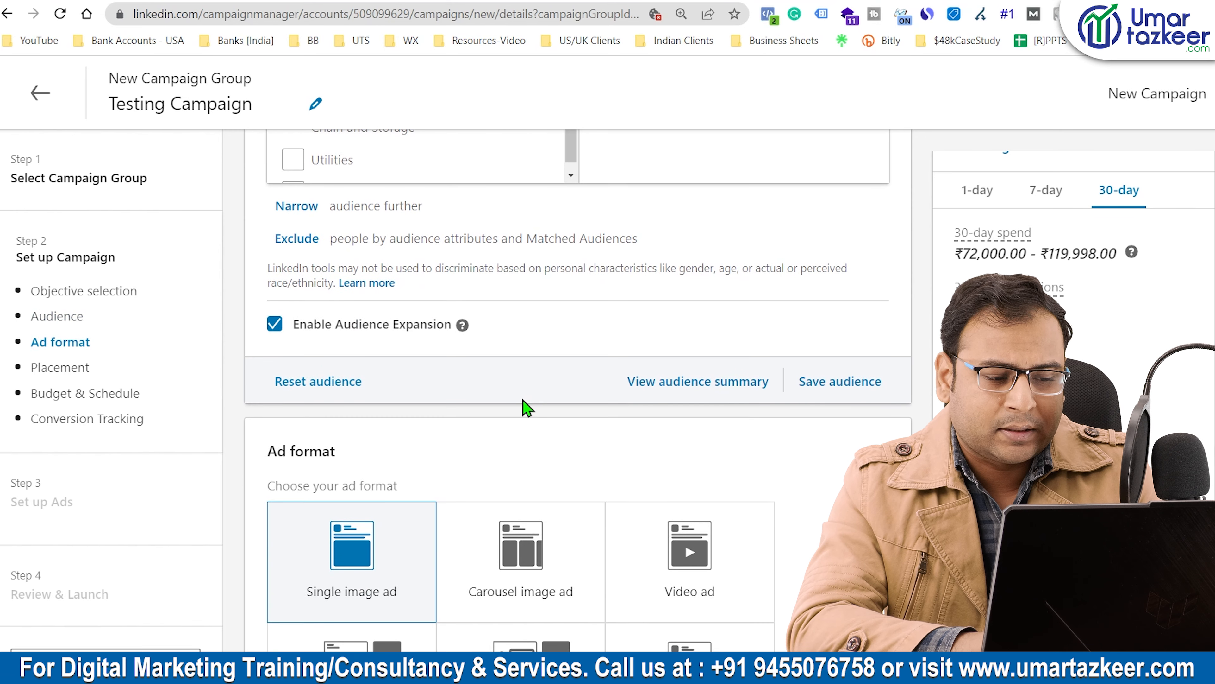
# Review the available ad formats and the LinkedIn and LinkedIn Audience Network placement options.
pyautogui.scroll(-3, 524, 402)
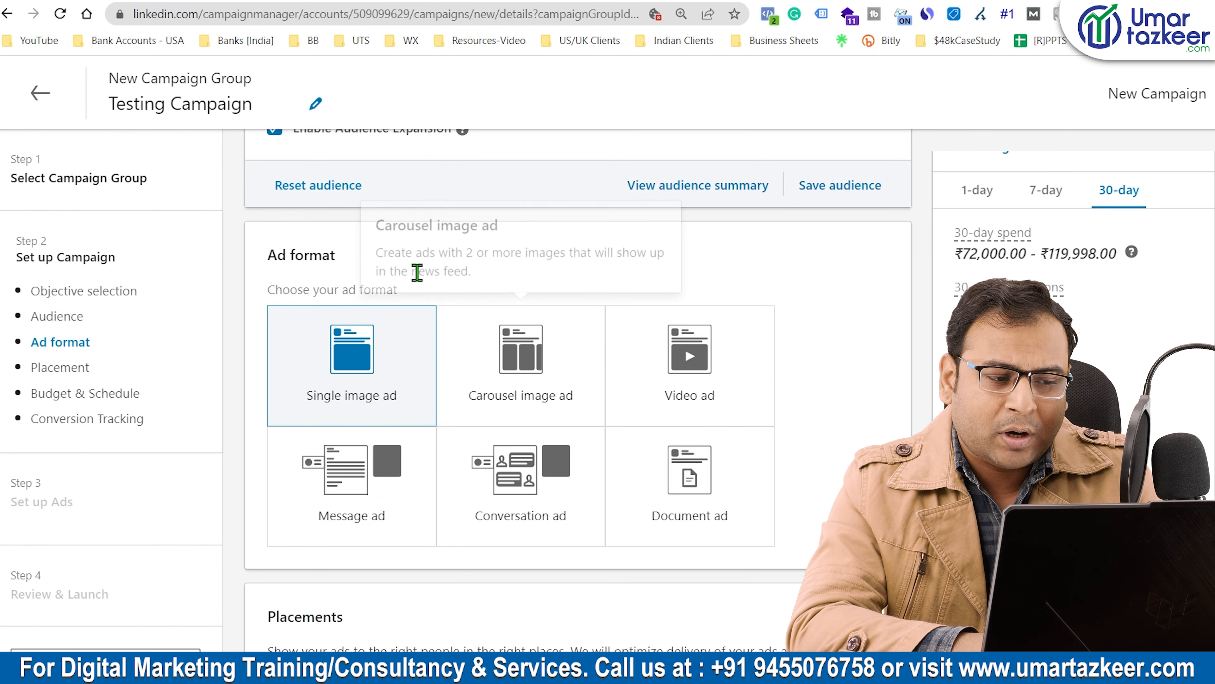
pyautogui.scroll(-2, 558, 450)
pyautogui.scroll(-5, 557, 450)
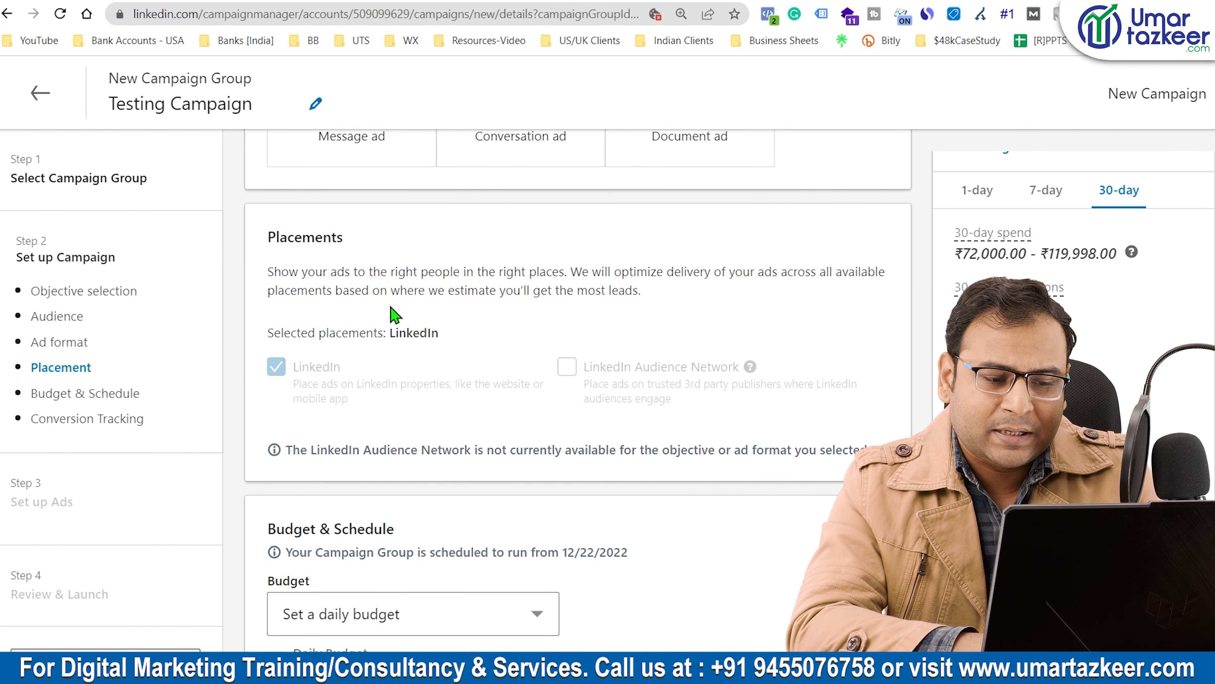
pyautogui.scroll(1, 593, 422)
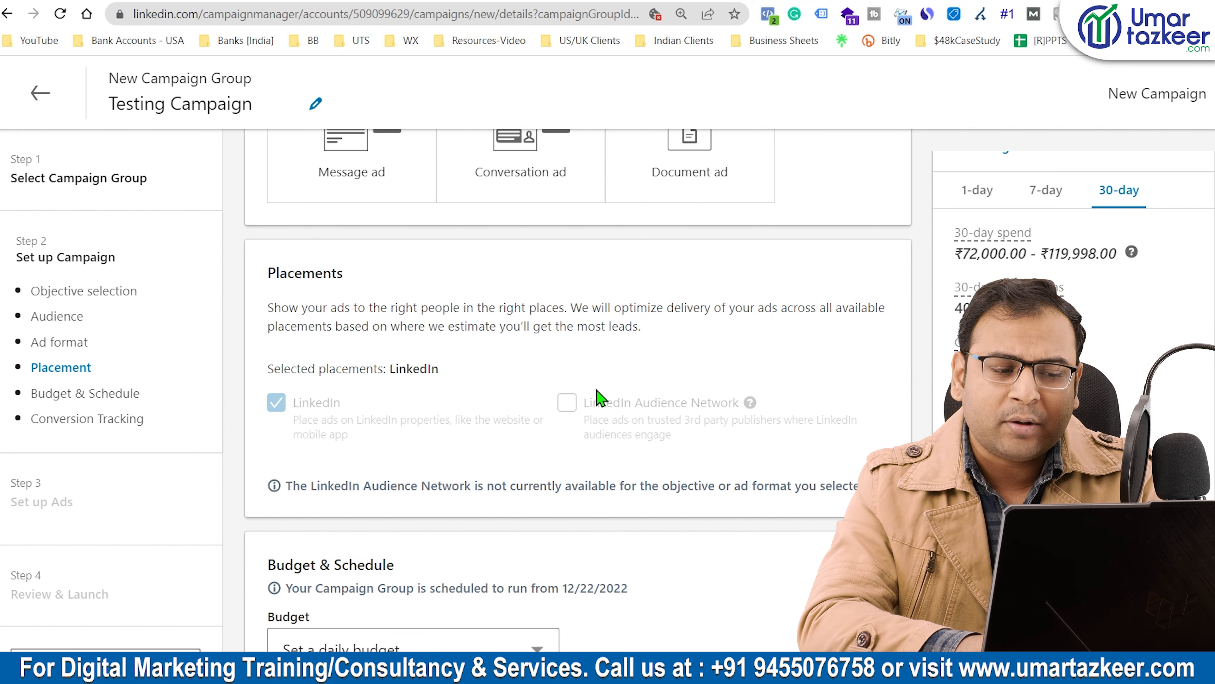
pyautogui.scroll(-3, 678, 311)
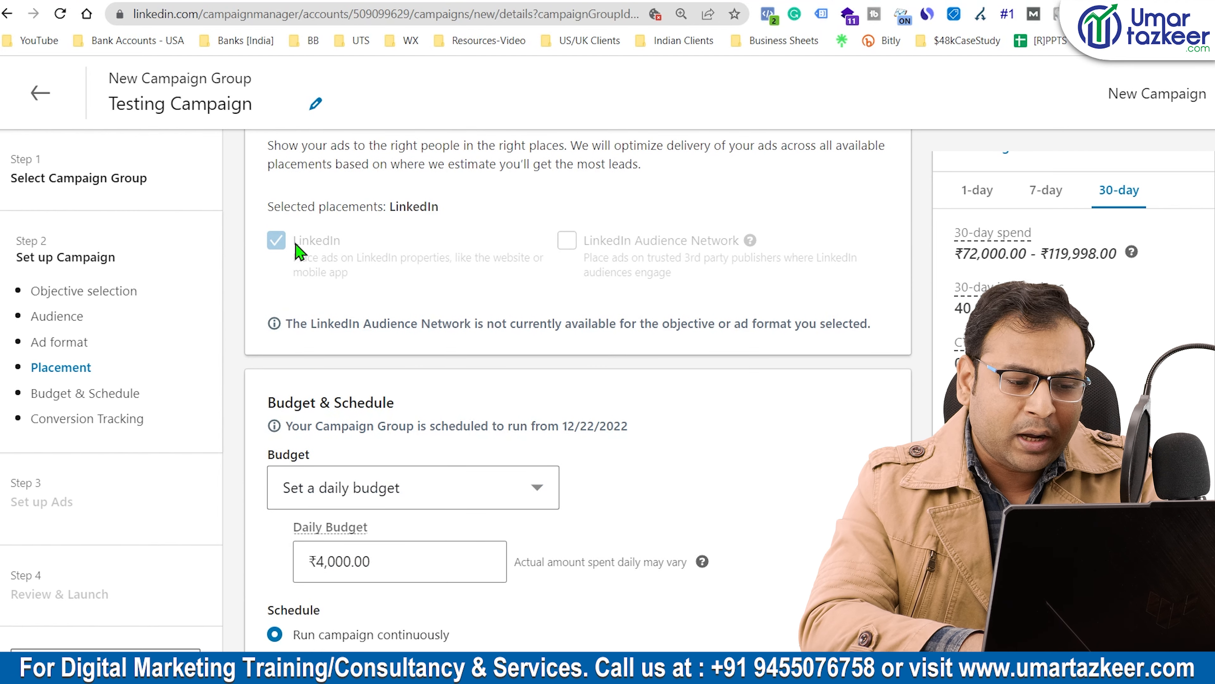
# Examine the daily budget, the continuous run schedule and the weekly spending limits.
pyautogui.scroll(-3, 387, 281)
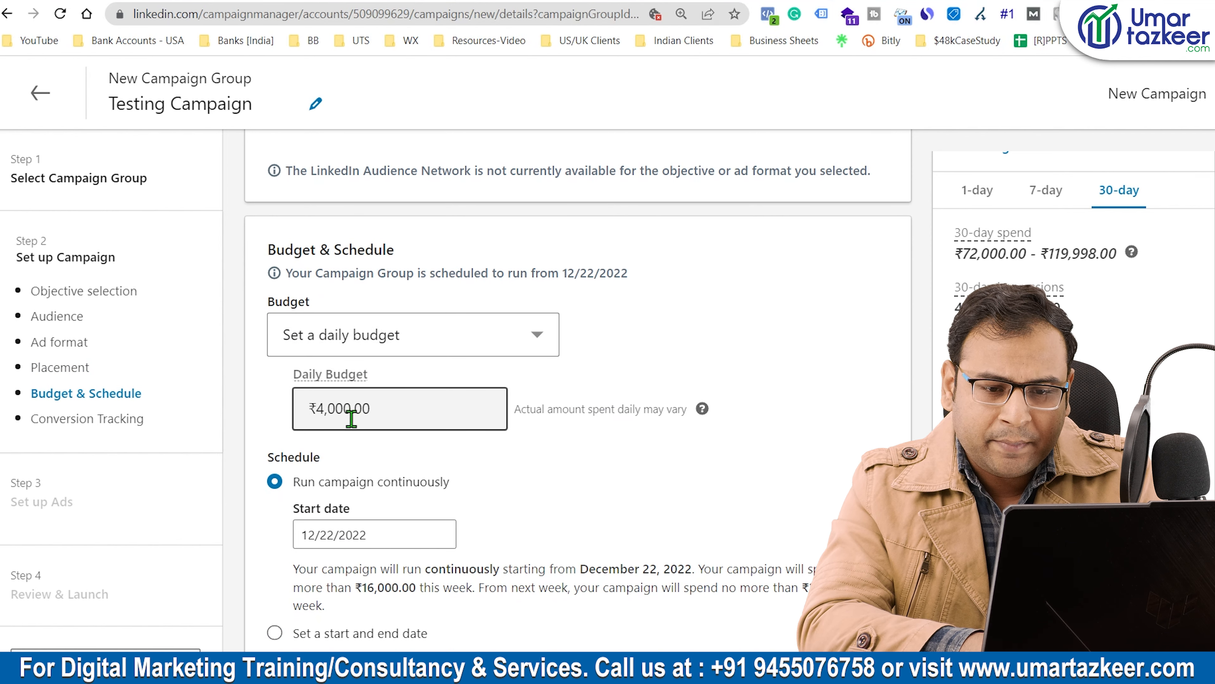
pyautogui.scroll(-1, 718, 472)
pyautogui.scroll(-1, 718, 472)
pyautogui.scroll(-1, 718, 471)
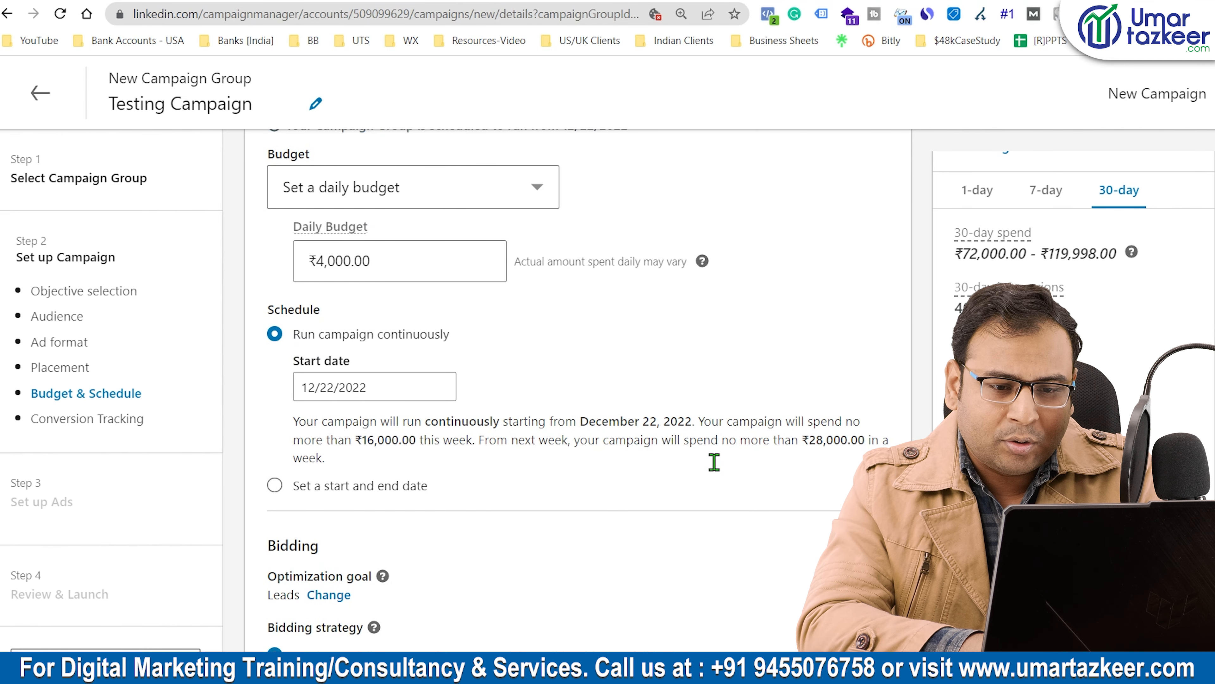
pyautogui.scroll(2, 718, 469)
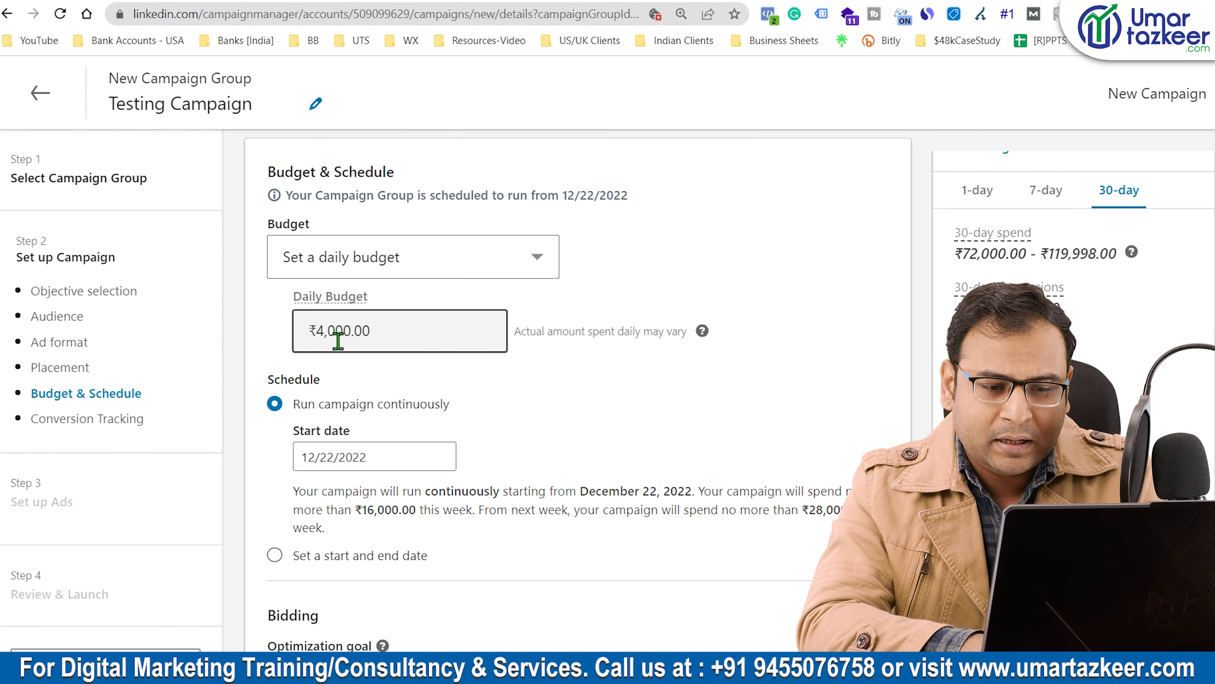
# Work out the 30-day spend in Calculator by multiplying 4000 by 30, and close Calculator.
pyautogui.press('super+r')
pyautogui.press('Return')
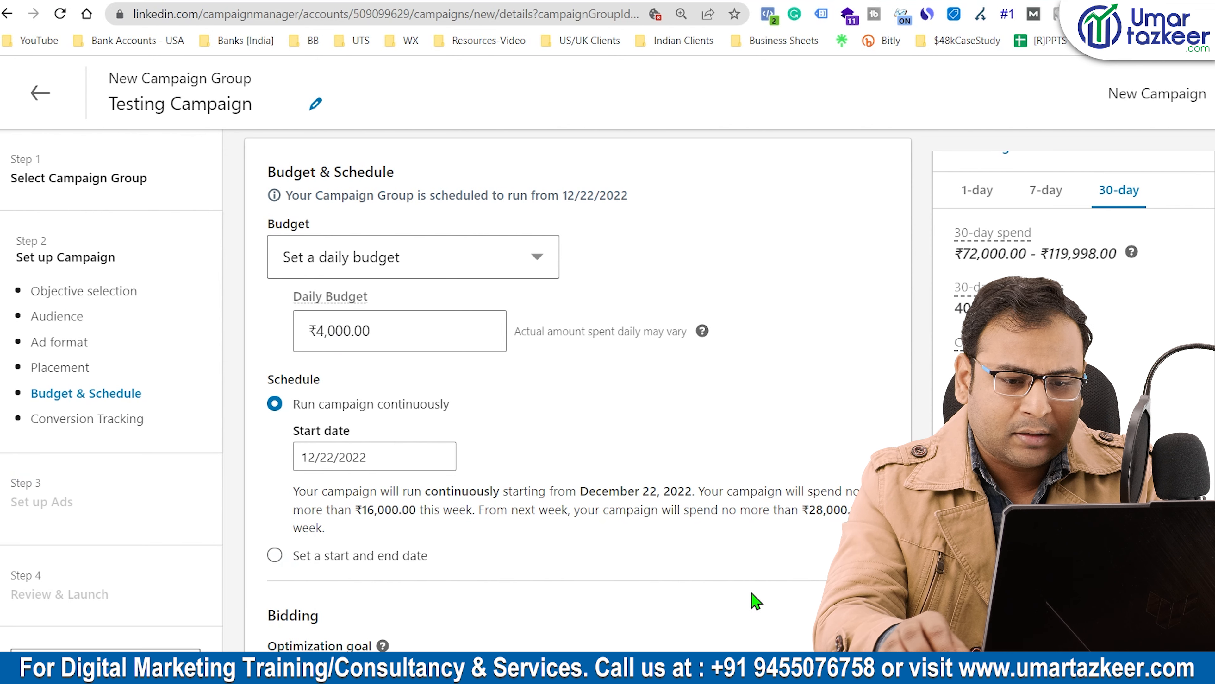
pyautogui.write('4000 × ')
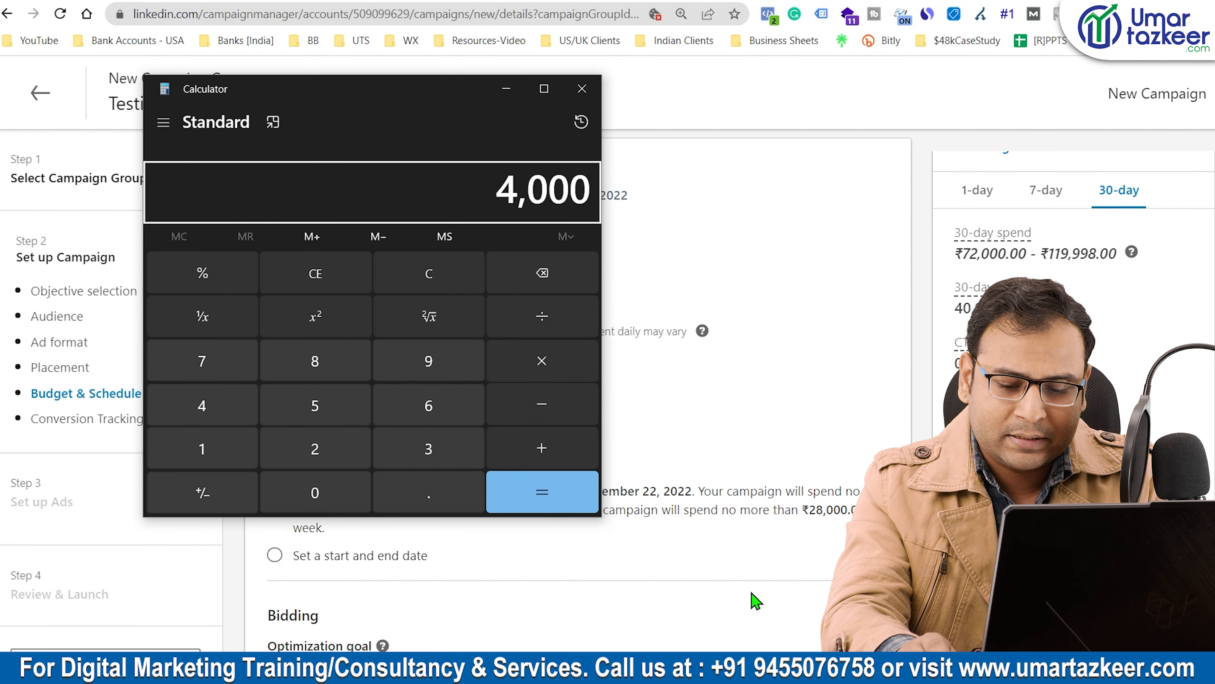
pyautogui.write('30')
pyautogui.press('Return')
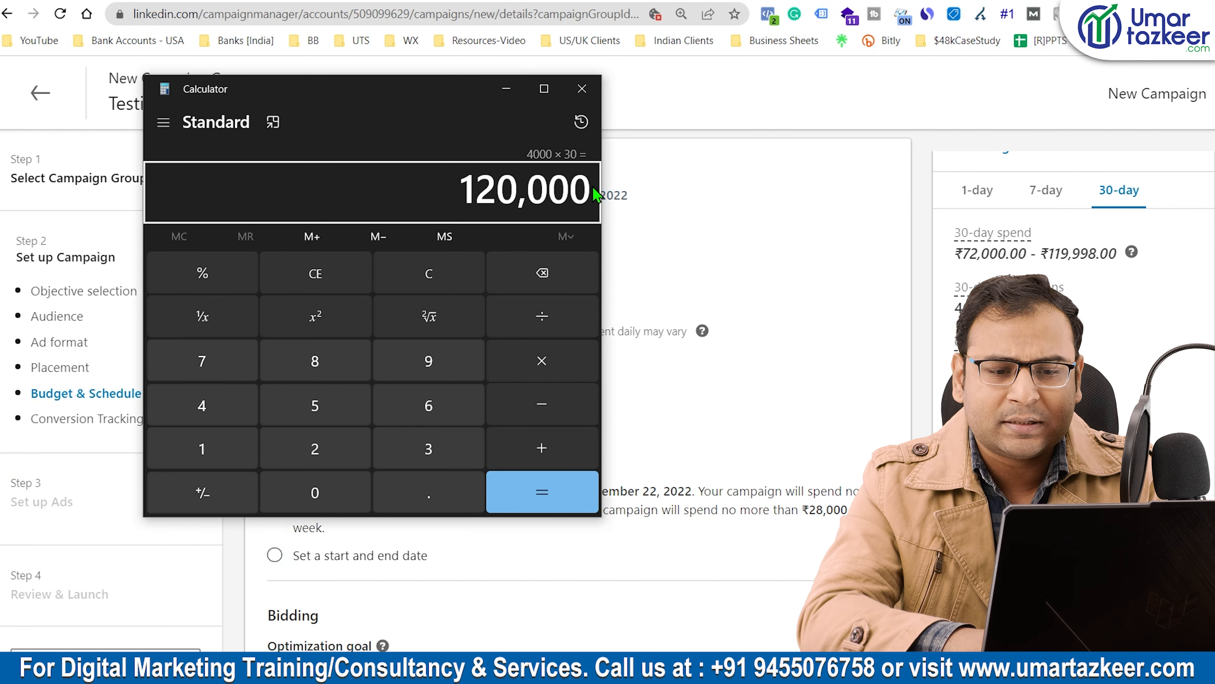
pyautogui.click(582, 88)
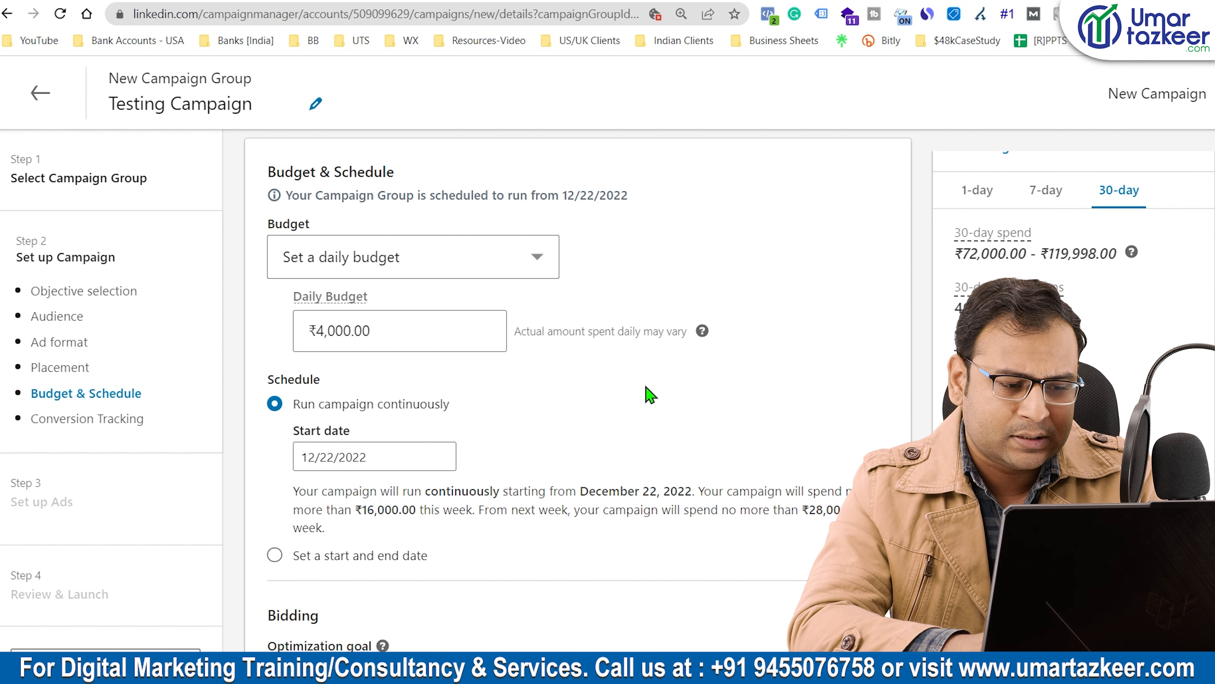
# Inspect the Bidding section, briefly expanding the additional bidding strategy options and hiding them again.
pyautogui.scroll(-6, 649, 392)
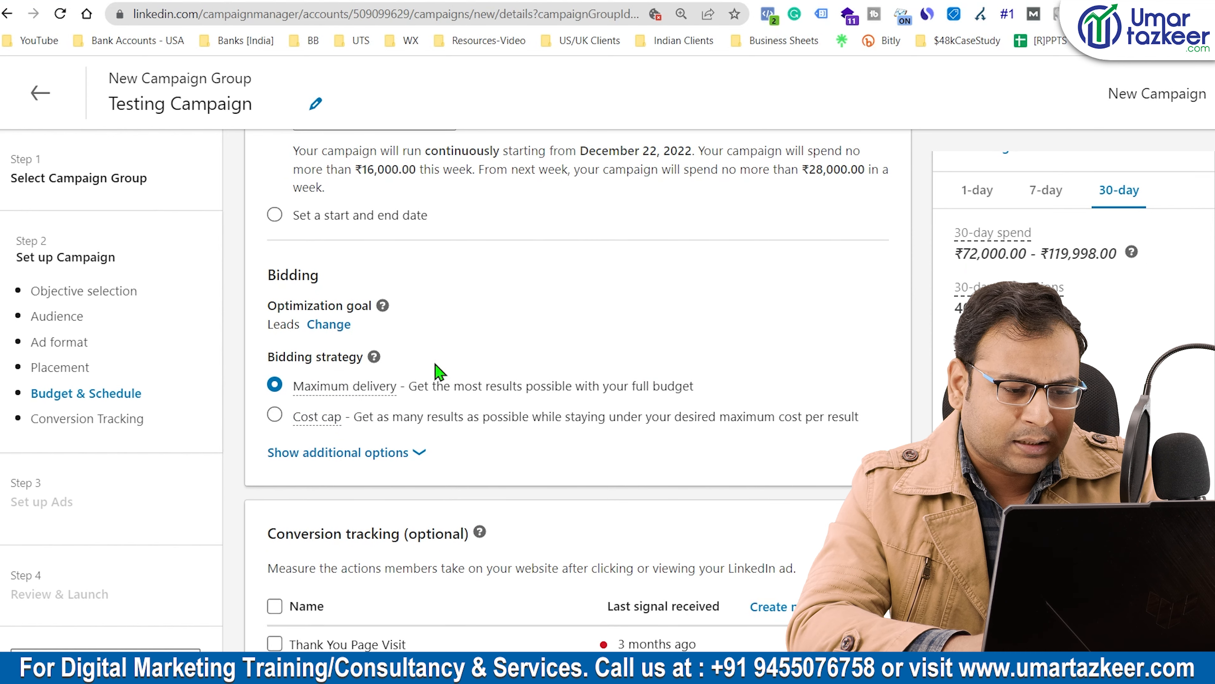
pyautogui.click(411, 455)
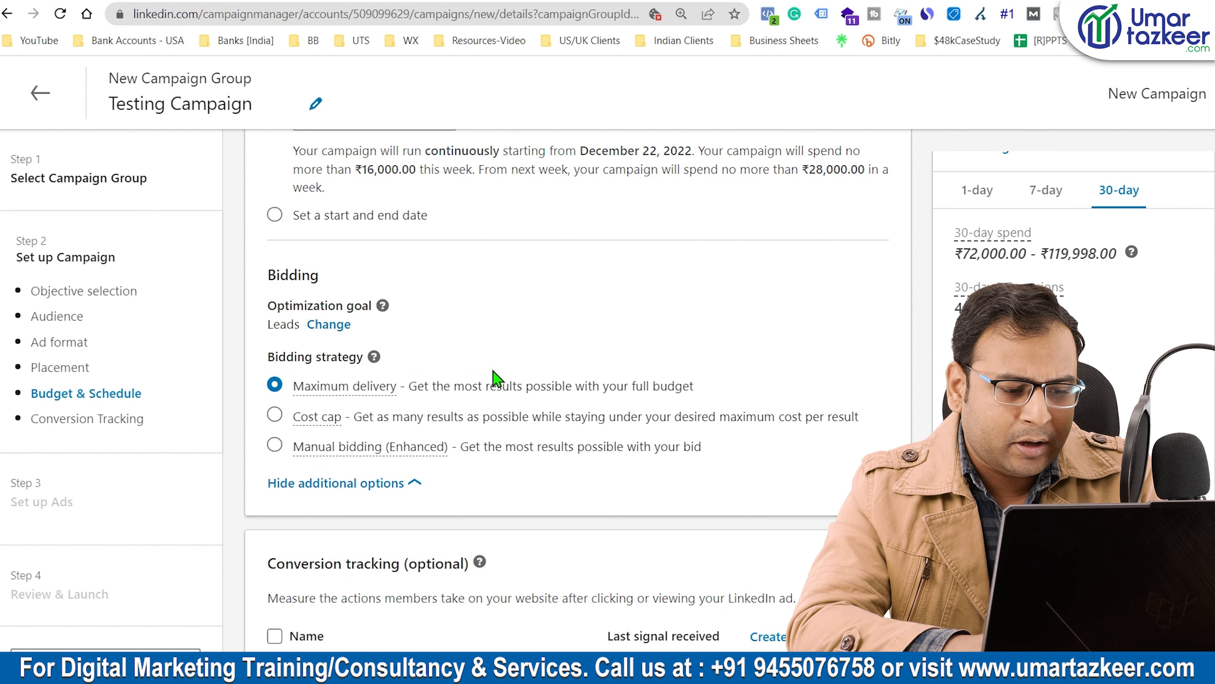
pyautogui.scroll(-2, 589, 440)
pyautogui.click(413, 381)
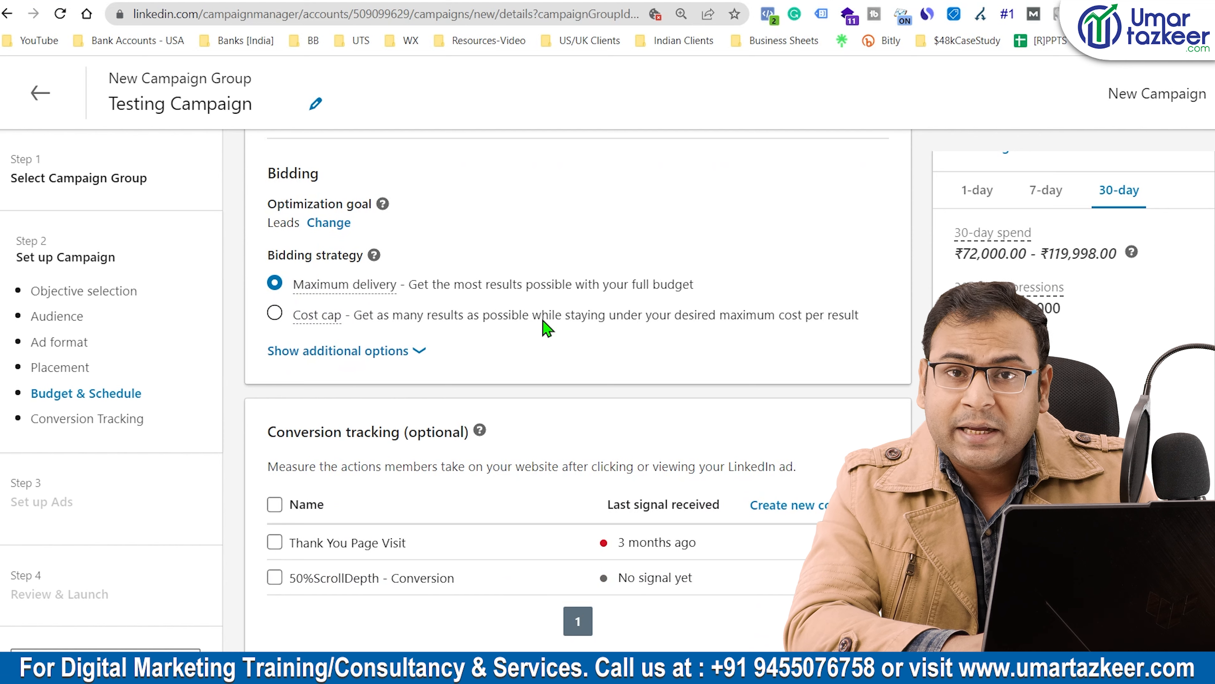
# Choose the Cost cap bidding strategy and set the cost cap per lead to ₹2,000.
pyautogui.click(282, 315)
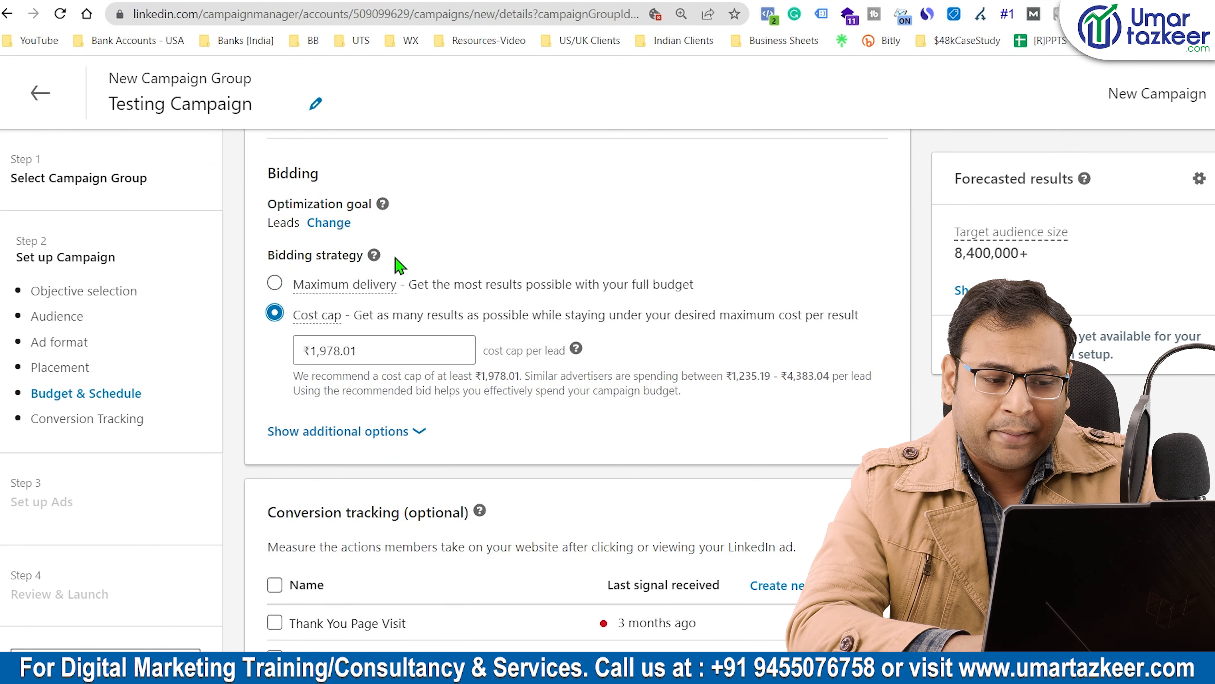
pyautogui.click(383, 354)
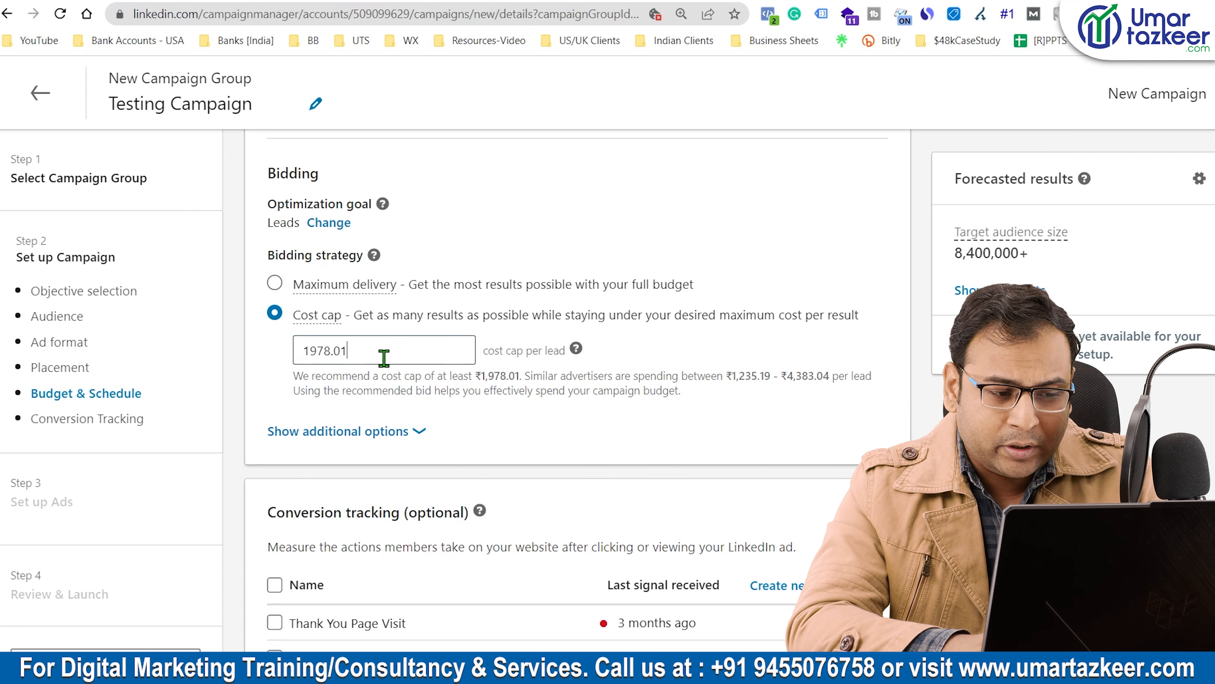
pyautogui.moveTo(383, 354); pyautogui.dragTo(293, 361)
pyautogui.write('2000')
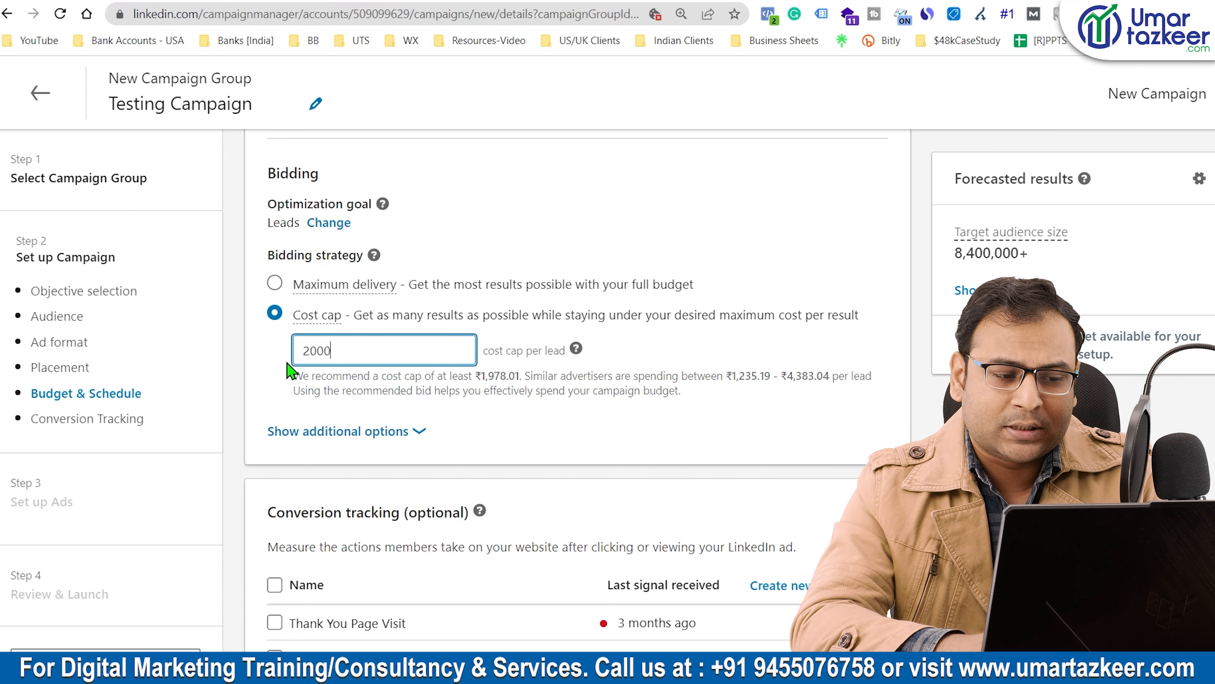
pyautogui.click(327, 323)
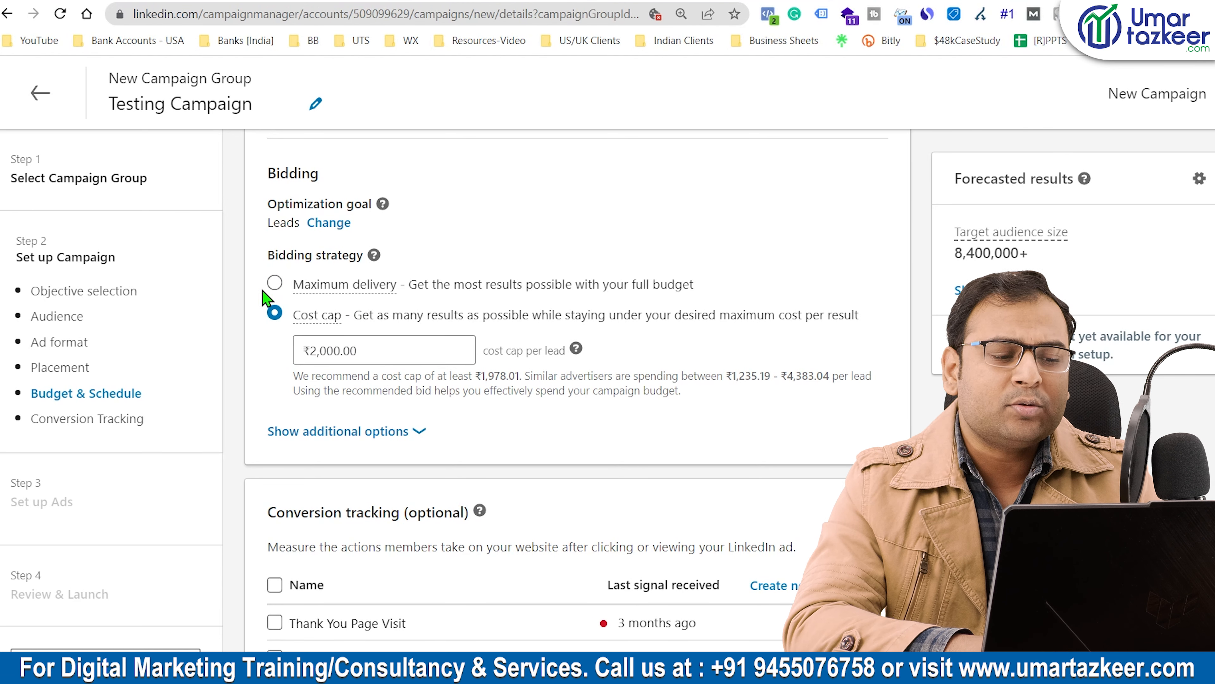
# Try the Maximum delivery bidding strategy, switch back to Cost cap and select the cost cap value.
pyautogui.click(274, 283)
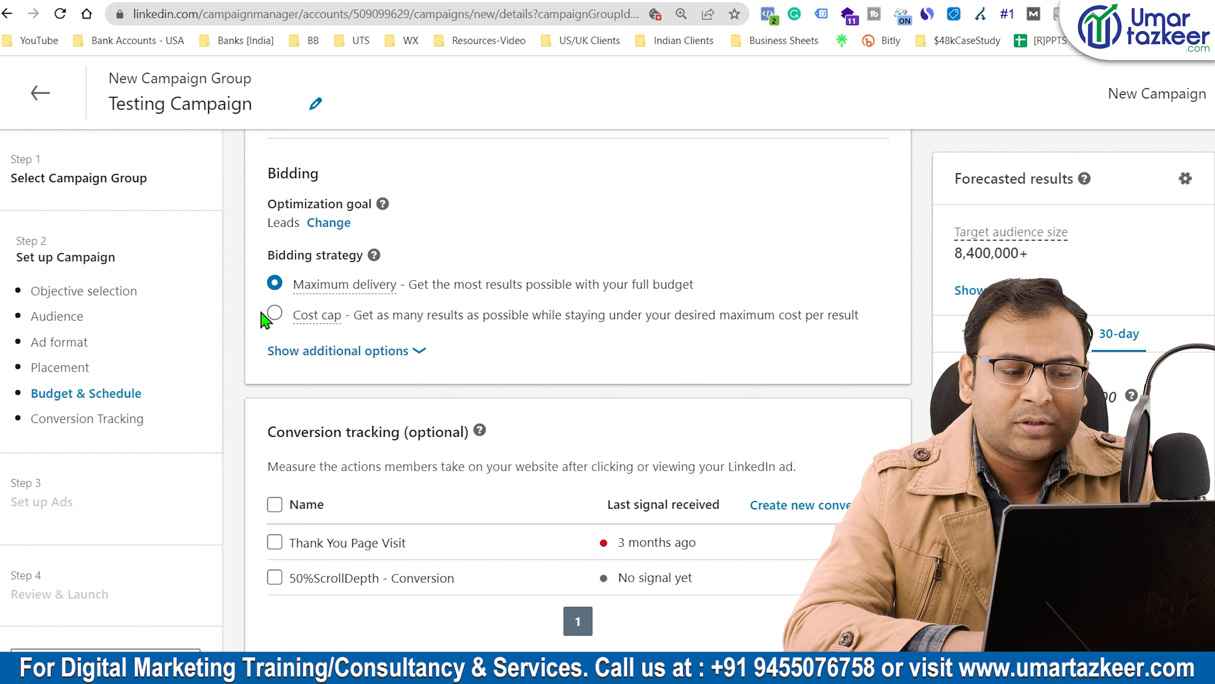
pyautogui.click(274, 314)
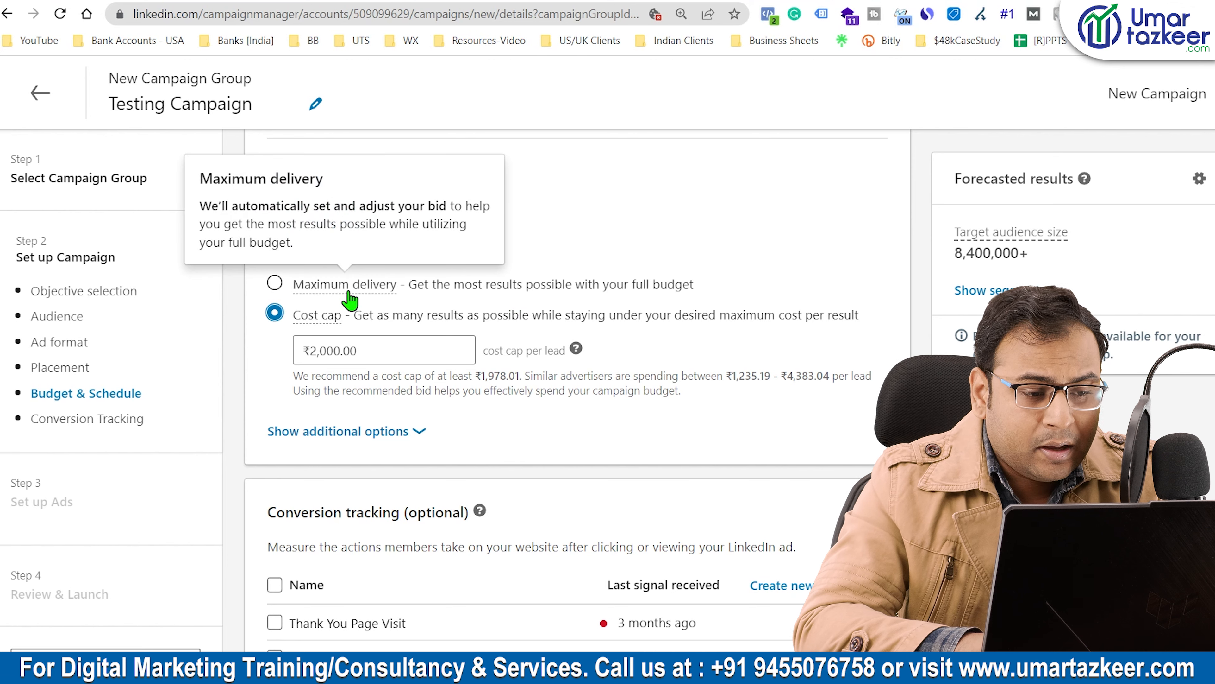
pyautogui.click(370, 345)
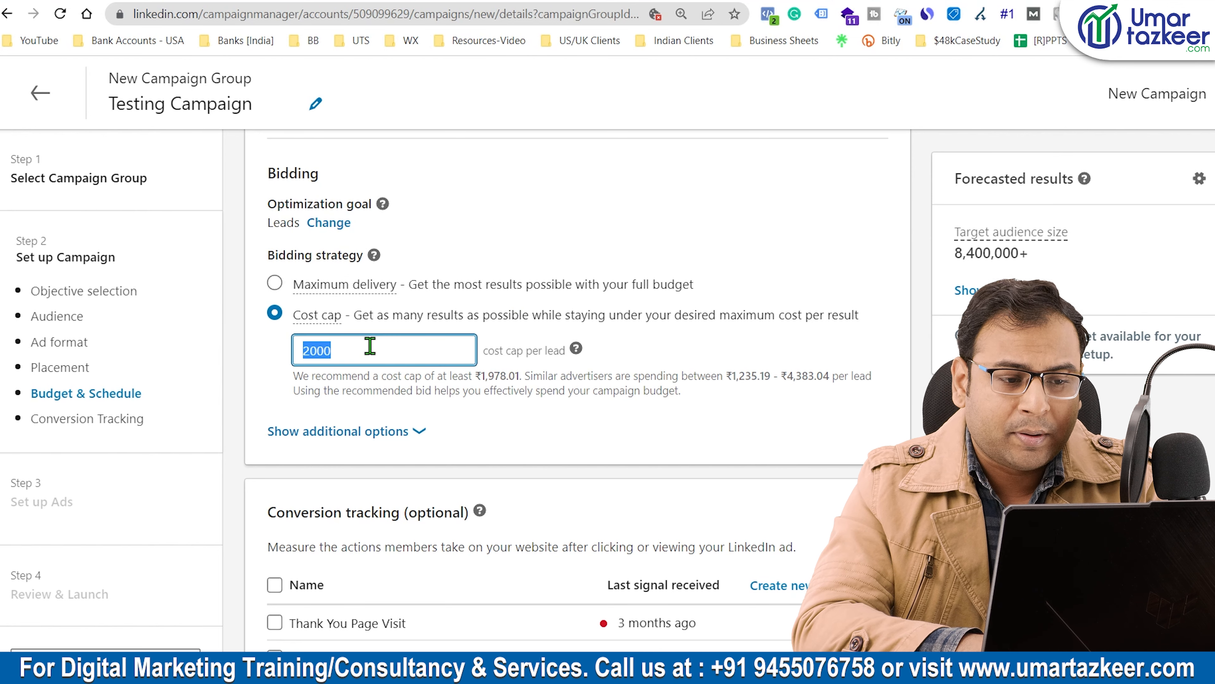
# Compare the campaign's daily budget and schedule with the cost cap per lead in the Bidding section.
pyautogui.scroll(5, 691, 248)
pyautogui.scroll(-3, 651, 378)
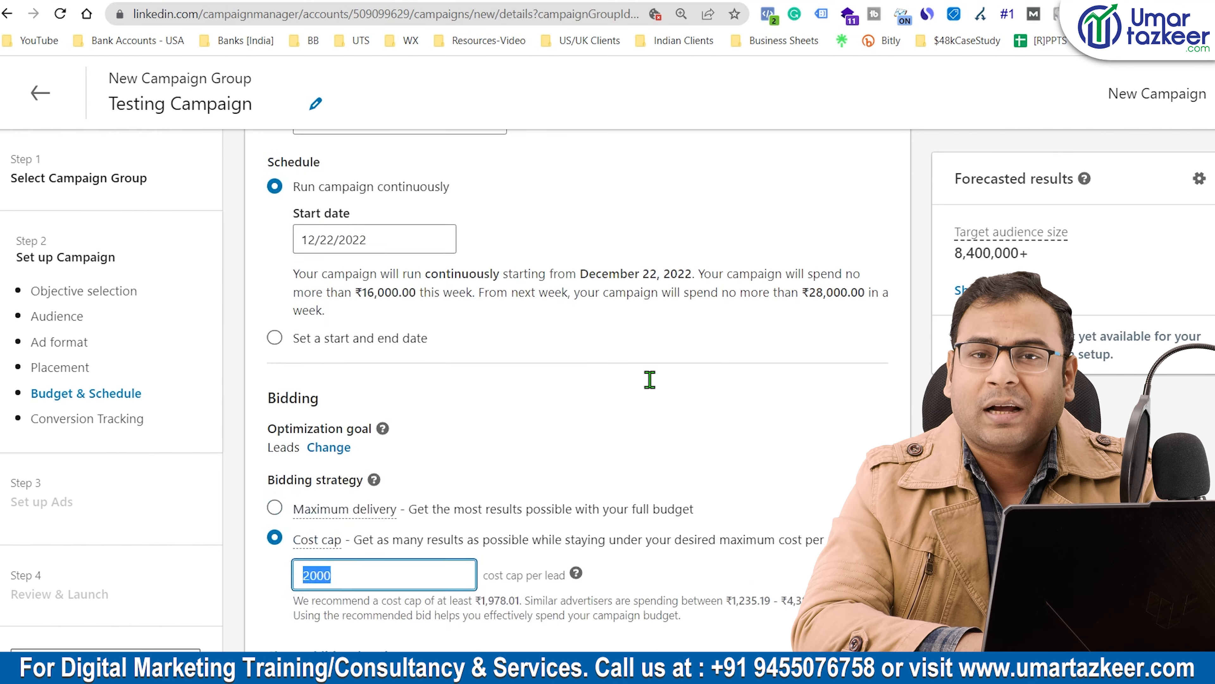
pyautogui.scroll(5, 581, 230)
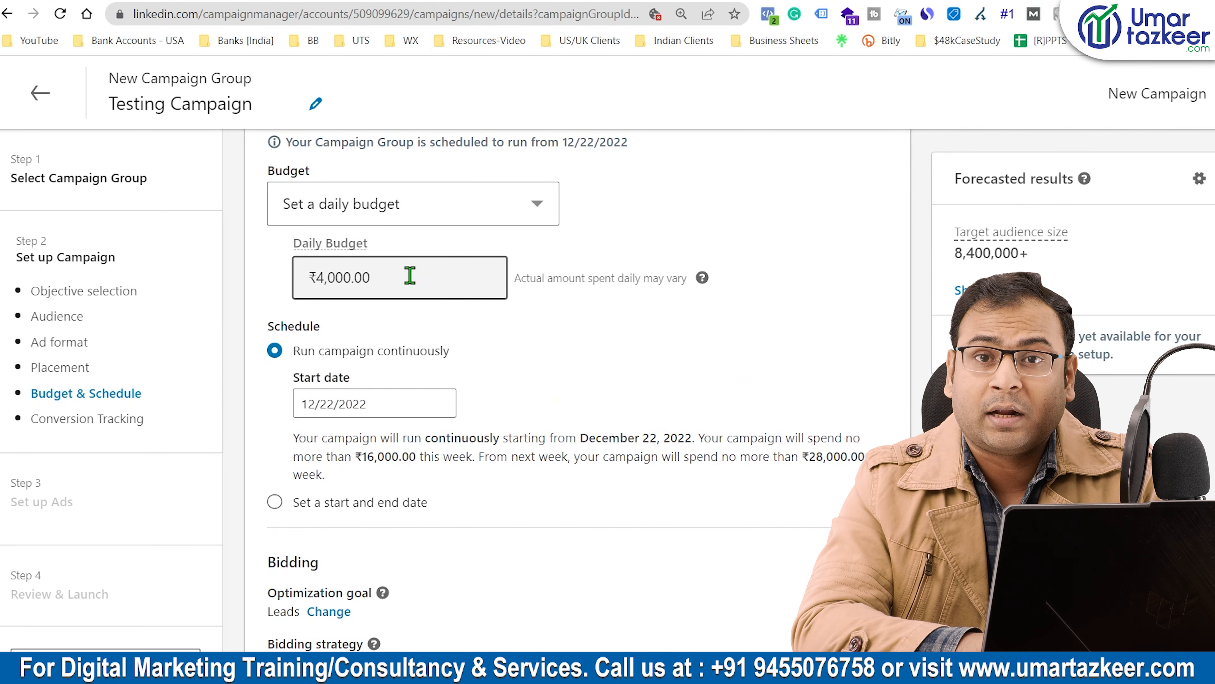
pyautogui.scroll(-5, 410, 275)
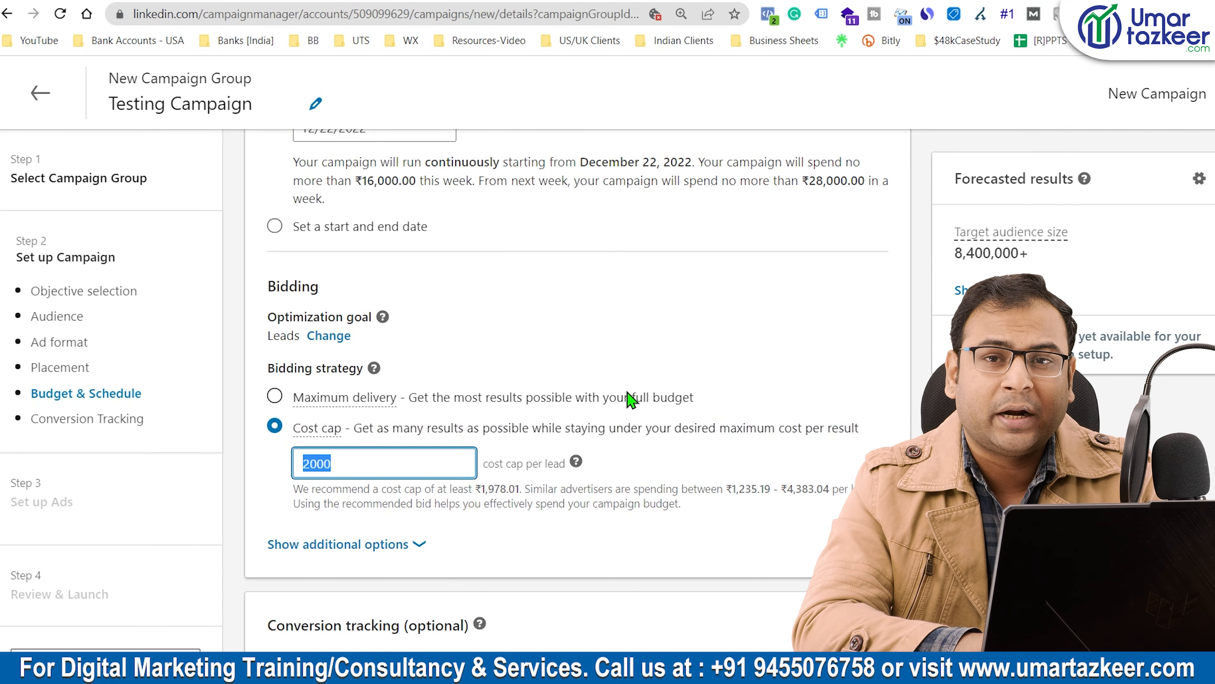
pyautogui.scroll(5, 632, 400)
pyautogui.scroll(-3, 569, 415)
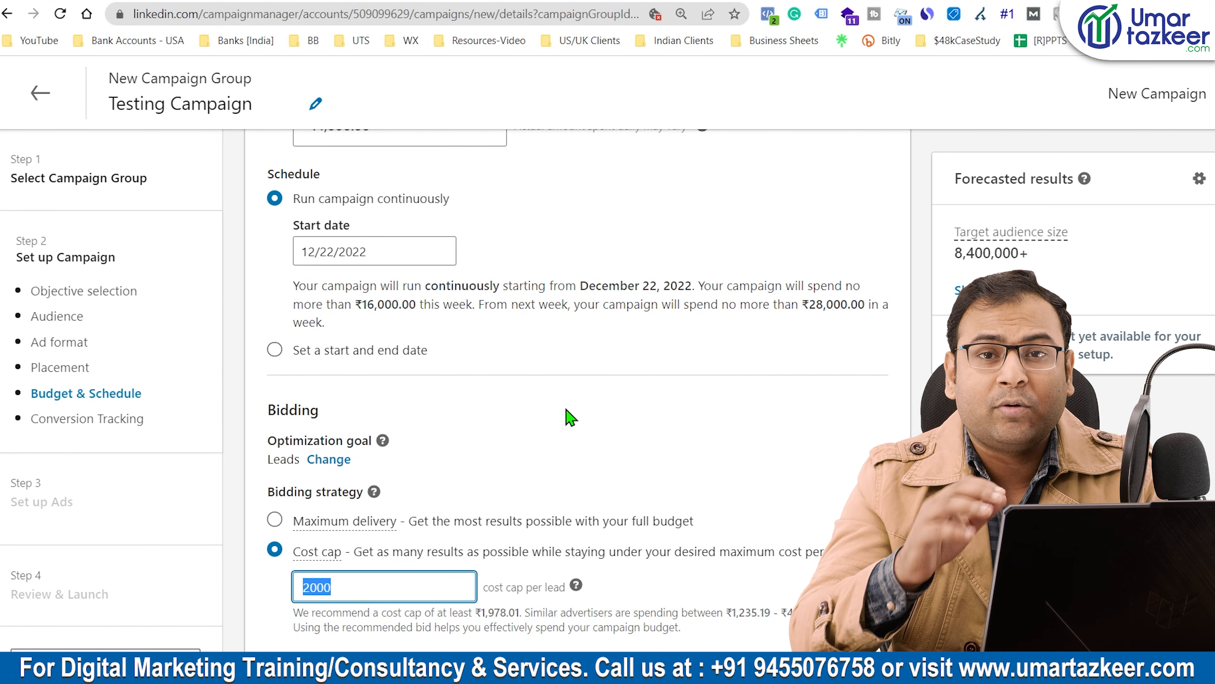
# Show the additional bidding strategies and choose Manual bidding (Enhanced) for the campaign.
pyautogui.scroll(-5, 570, 417)
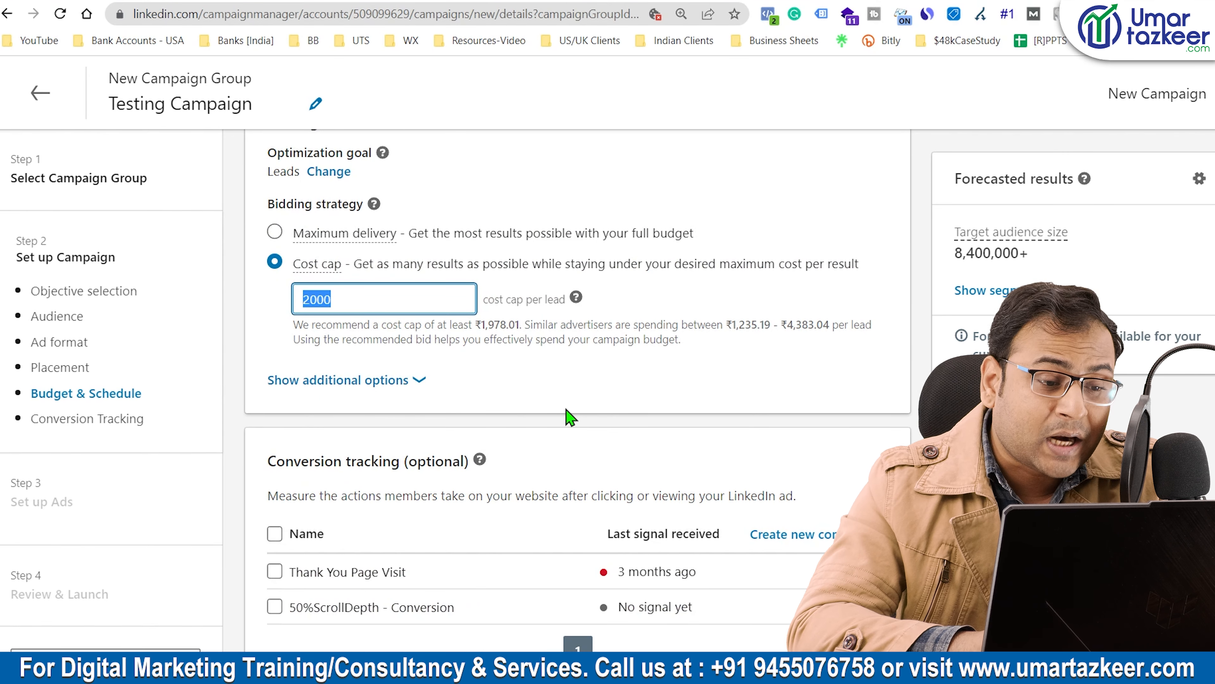
pyautogui.scroll(2, 570, 416)
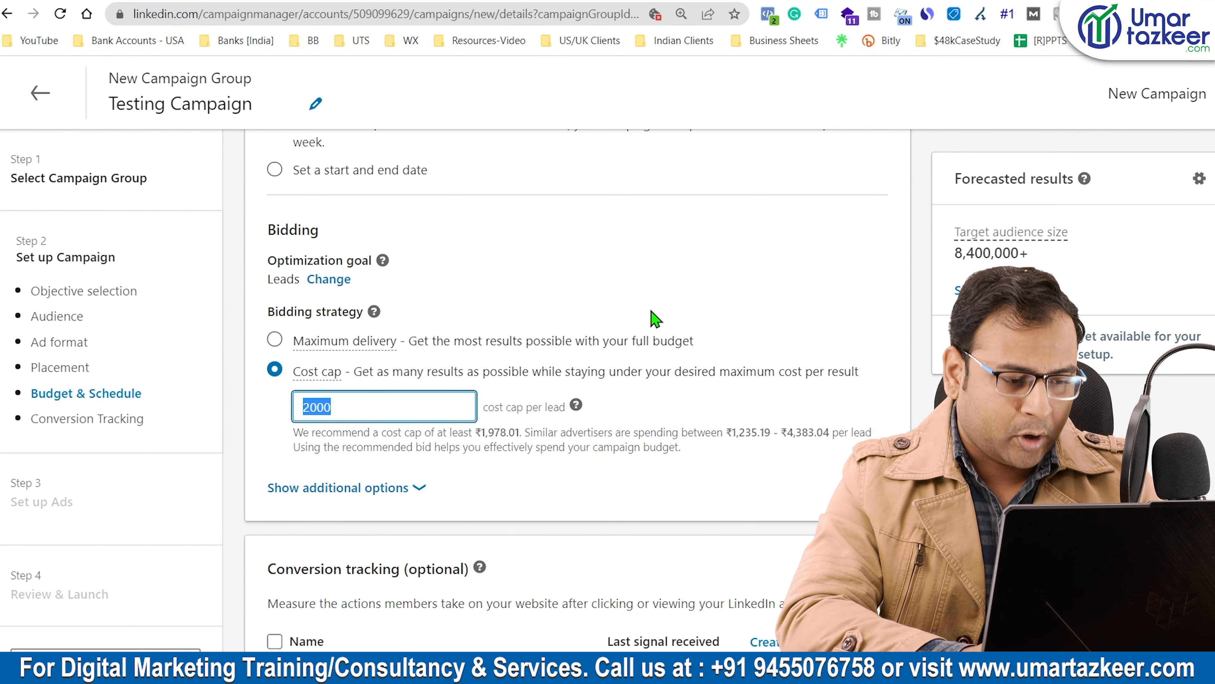
pyautogui.scroll(-1, 656, 318)
pyautogui.click(274, 298)
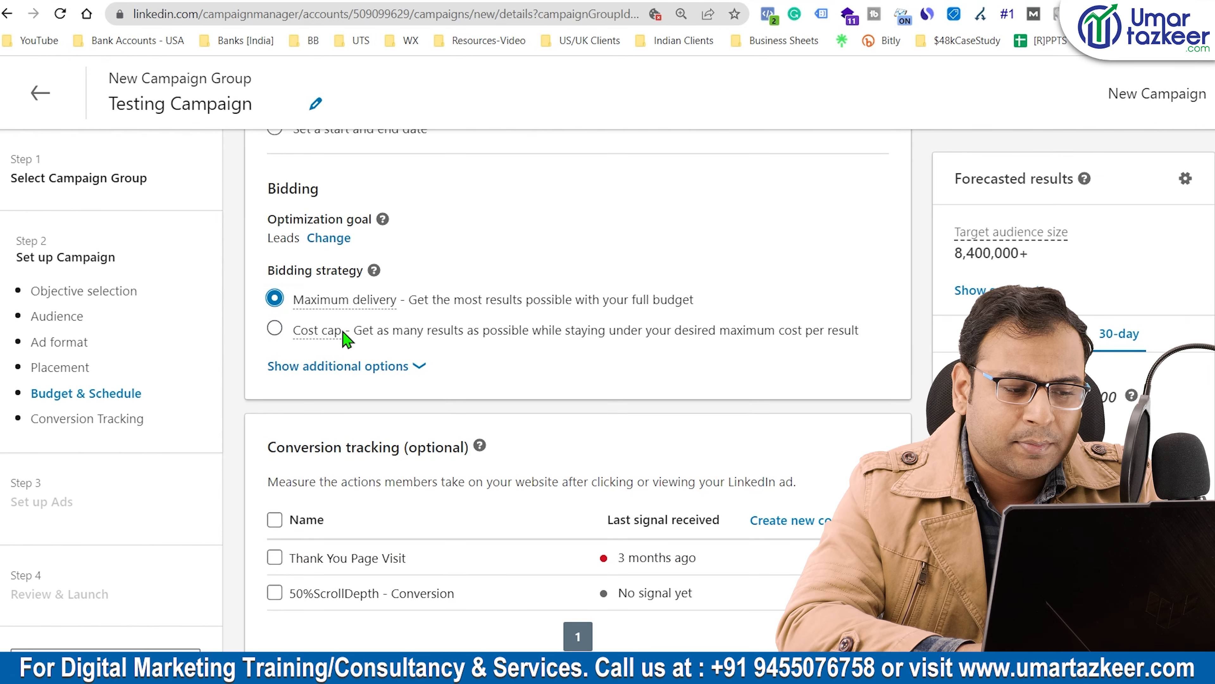
pyautogui.click(335, 366)
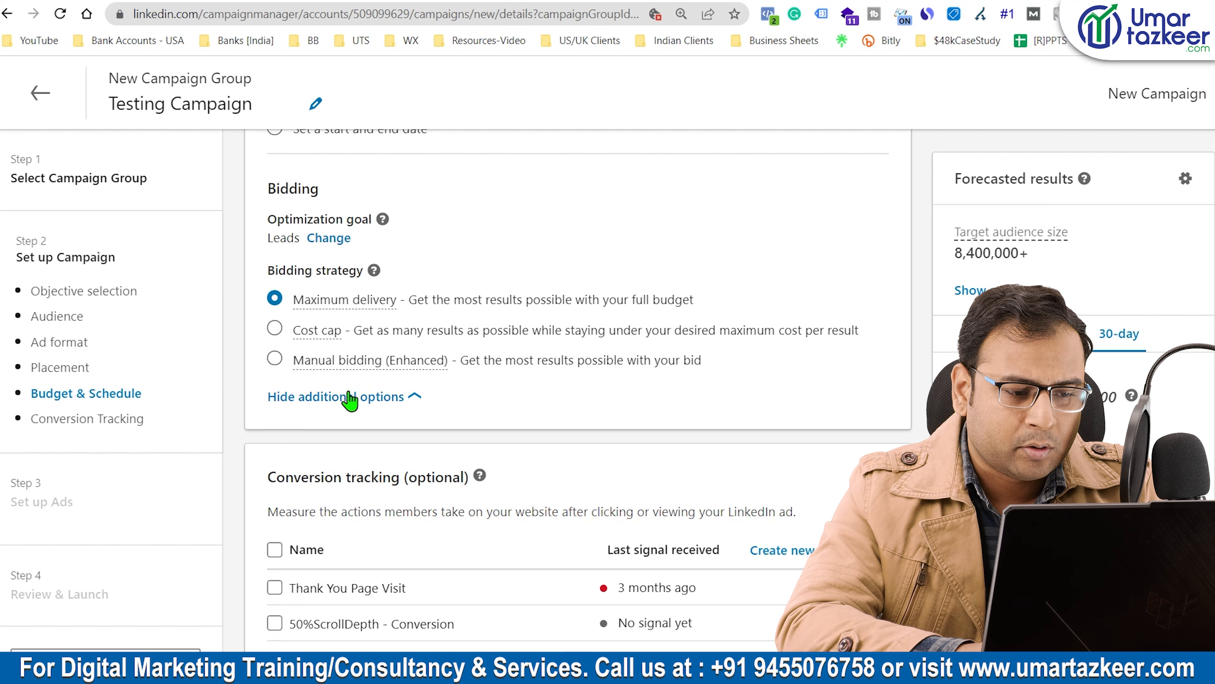
pyautogui.scroll(-1, 442, 320)
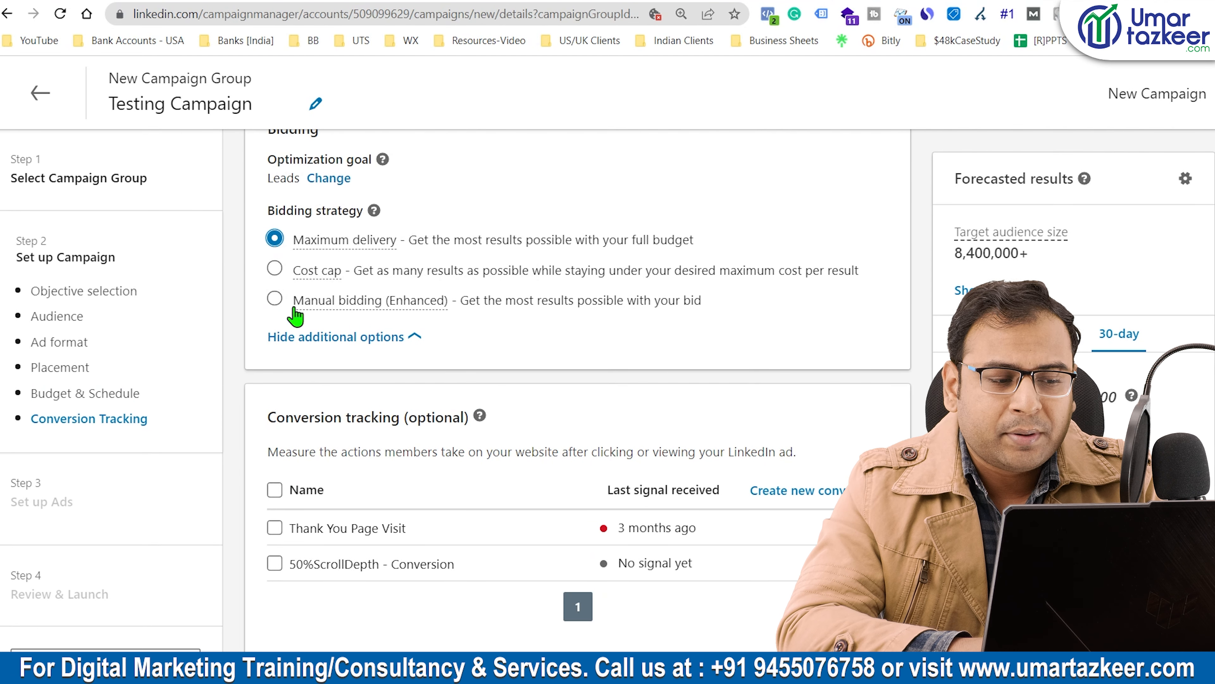
pyautogui.moveTo(320, 305)
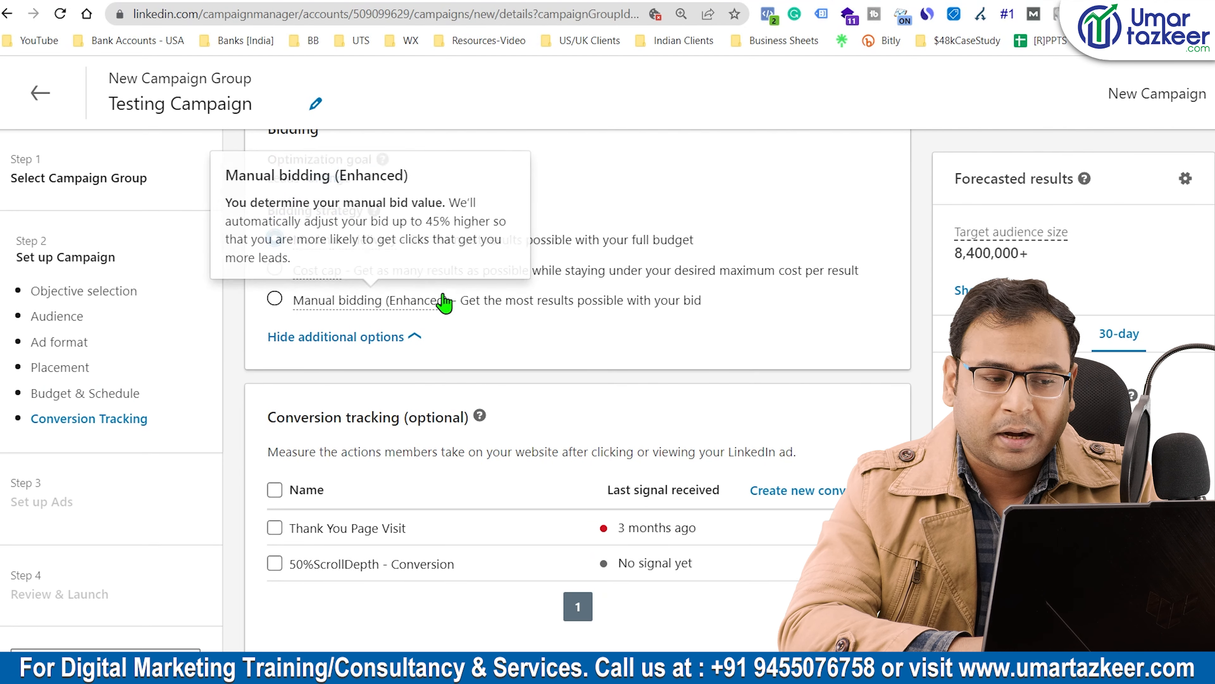
pyautogui.click(276, 299)
pyautogui.scroll(-1, 555, 338)
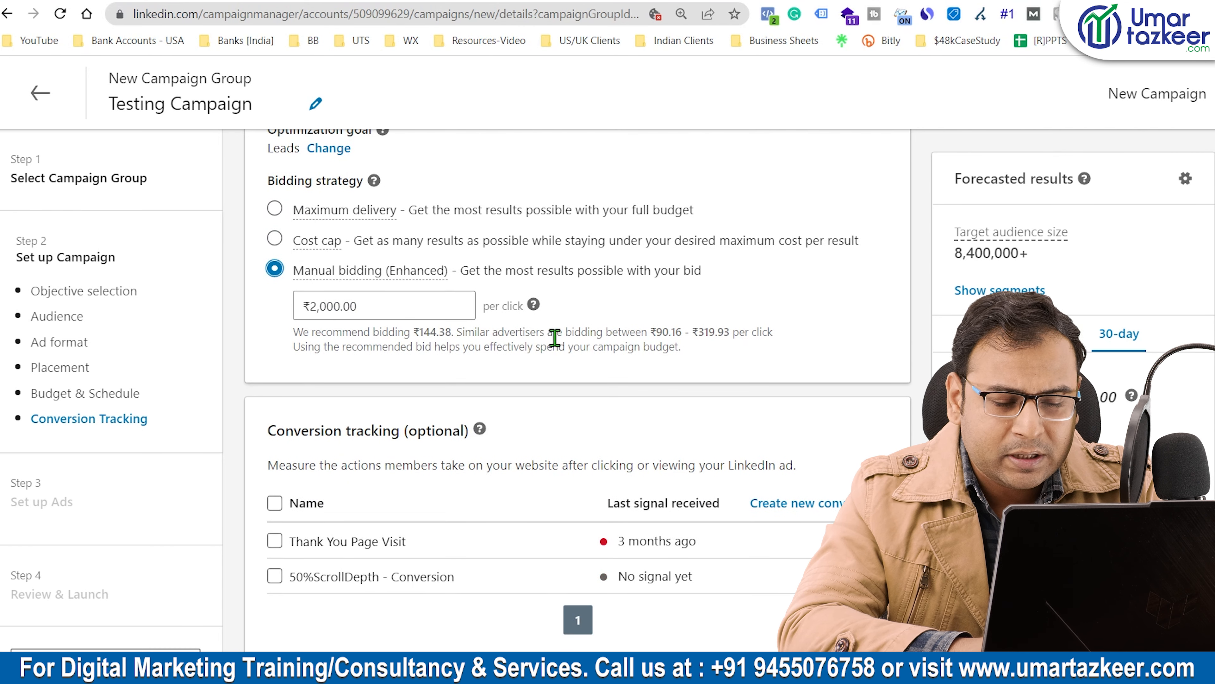
# Examine the per-click bid range of similar advertisers shown beneath the manual bid.
pyautogui.moveTo(653, 334); pyautogui.dragTo(731, 334)
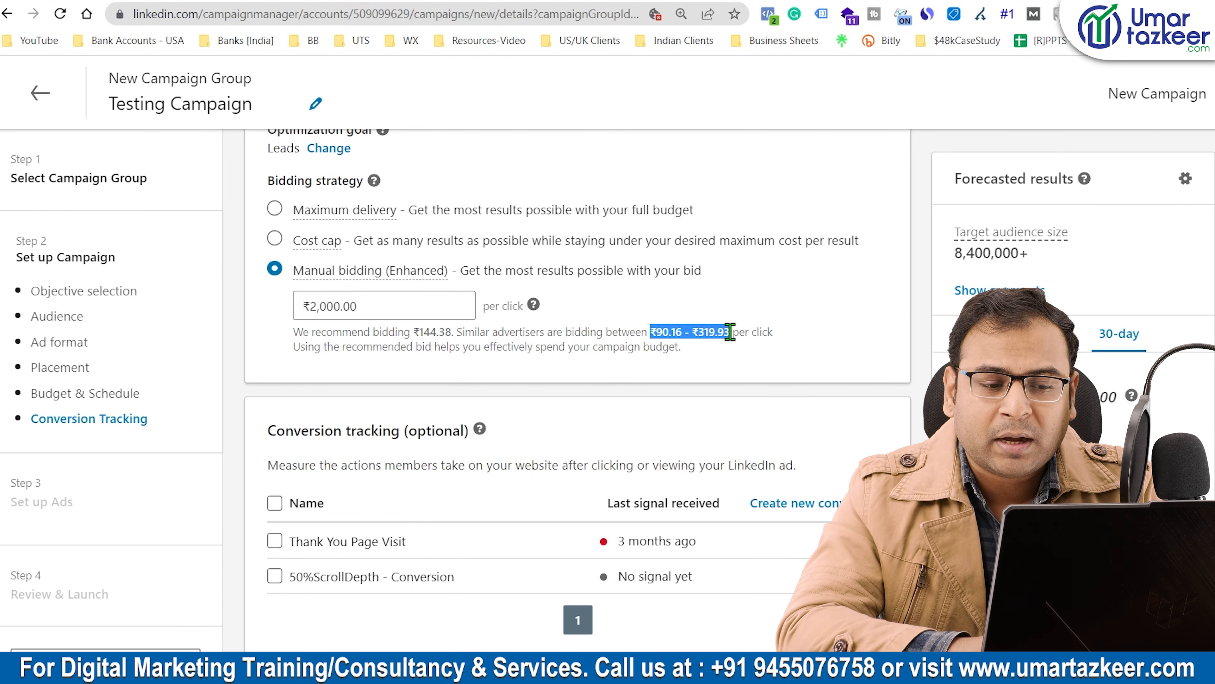
pyautogui.click(744, 355)
pyautogui.moveTo(652, 334)
pyautogui.mouseDown()
pyautogui.moveTo(731, 335)
pyautogui.moveTo(657, 333)
pyautogui.mouseUp()
pyautogui.click(762, 348)
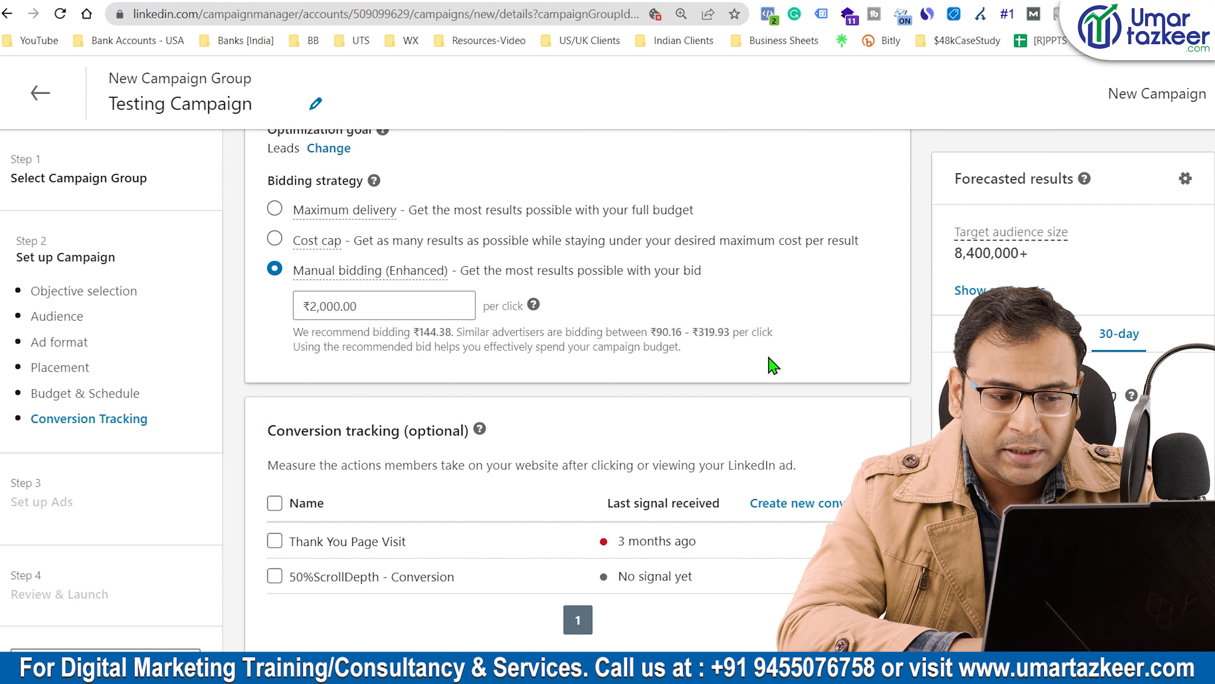
# Try manual bids of ₹120 and ₹100 per click.
pyautogui.moveTo(378, 308); pyautogui.dragTo(253, 329)
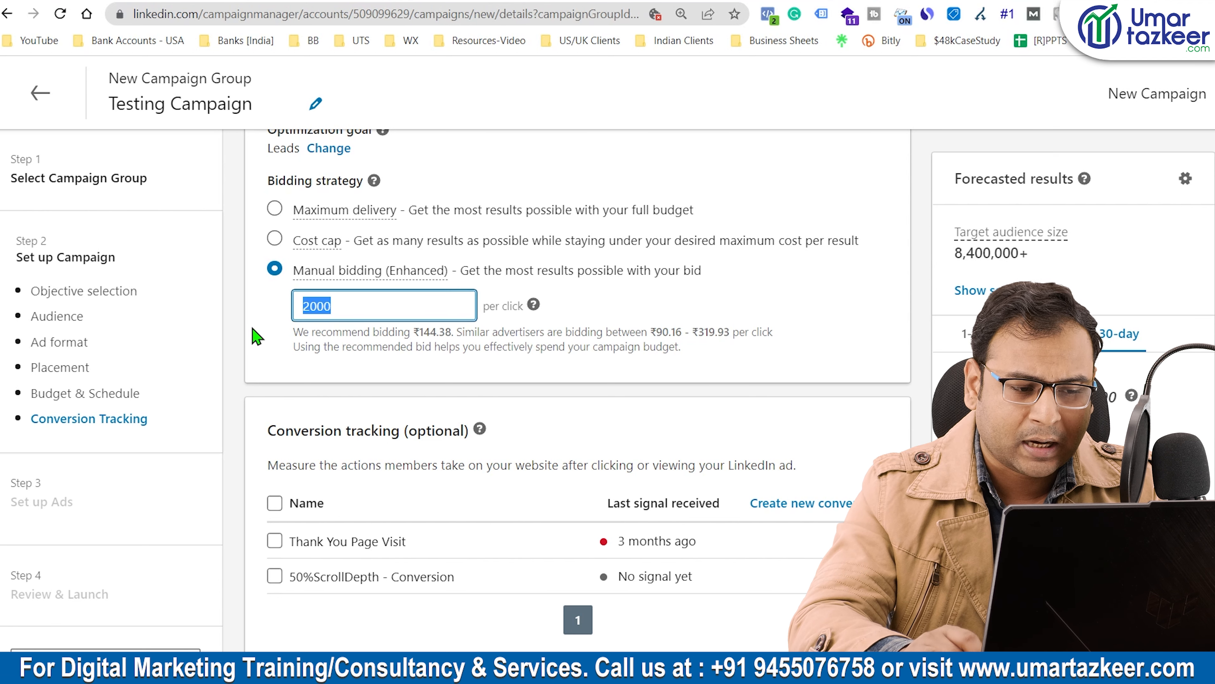
pyautogui.write('120')
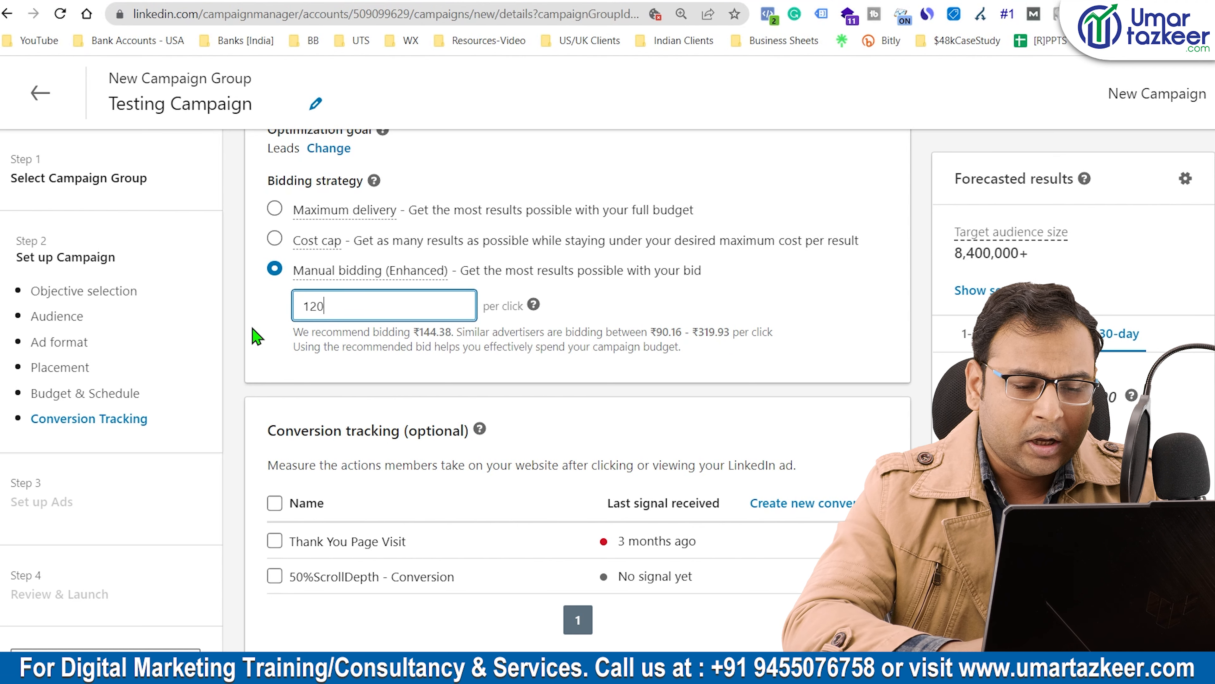
pyautogui.doubleClick(341, 307)
pyautogui.write('100')
pyautogui.click(489, 342)
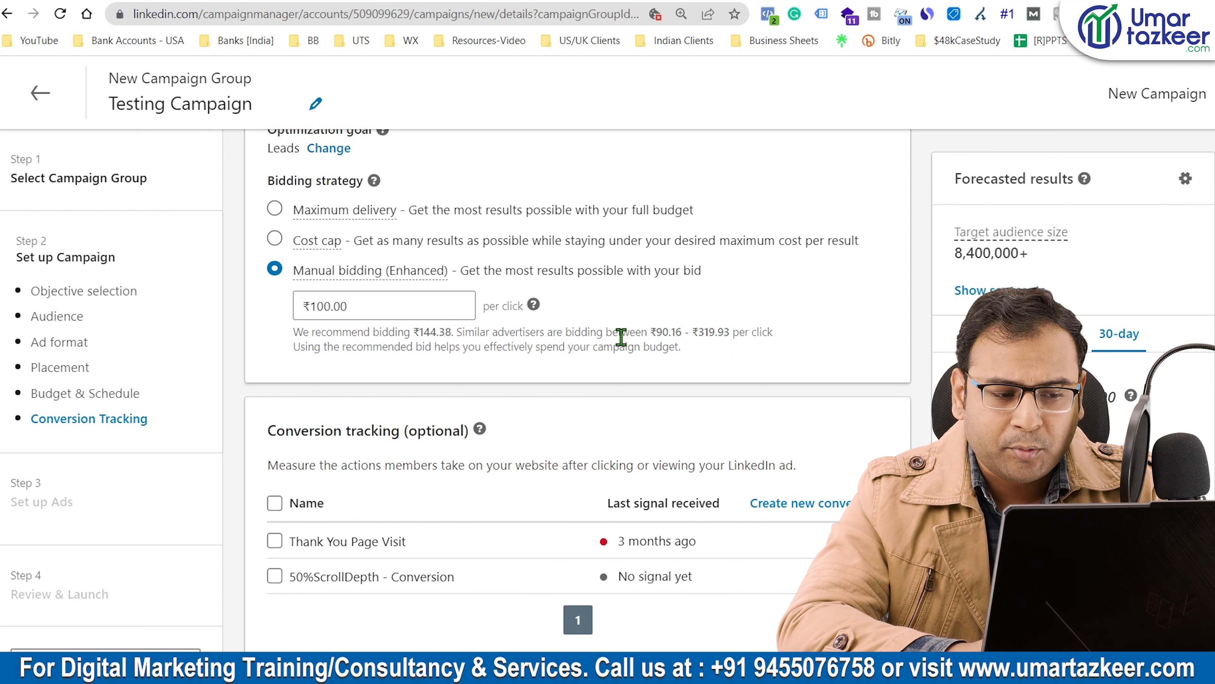
# Check the recommended bid and set the manual bid to ₹144 per click.
pyautogui.doubleClick(416, 331)
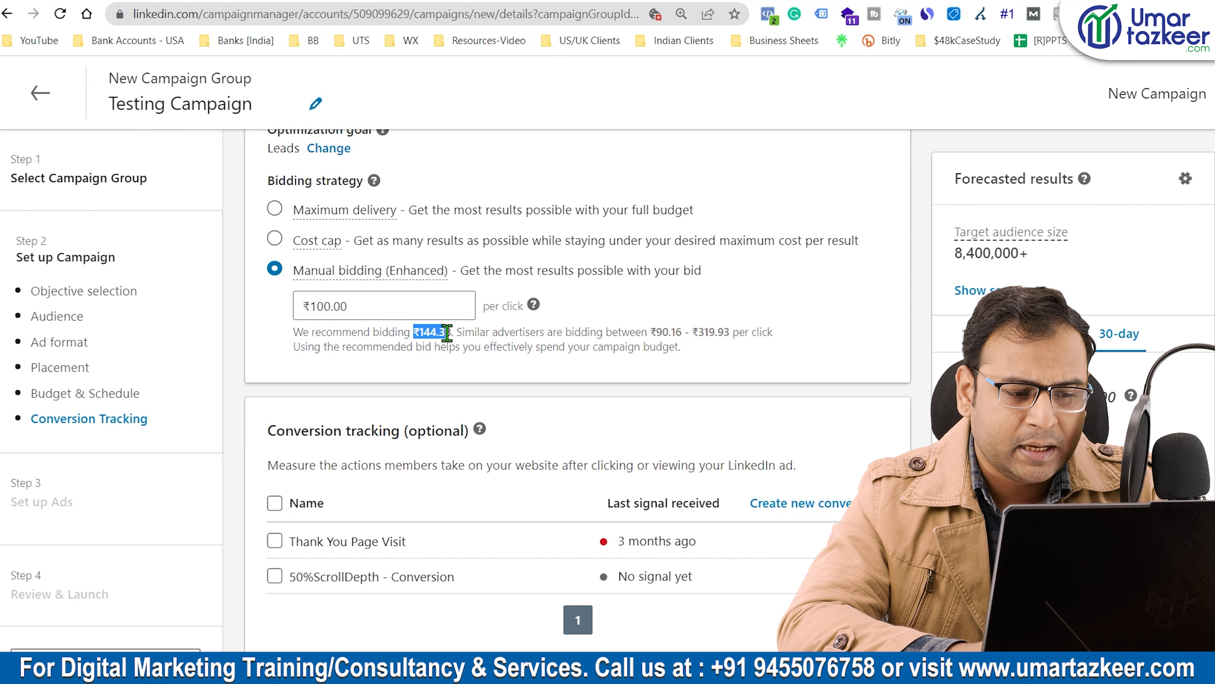
pyautogui.click(364, 307)
pyautogui.moveTo(363, 307); pyautogui.dragTo(283, 306)
pyautogui.write('144')
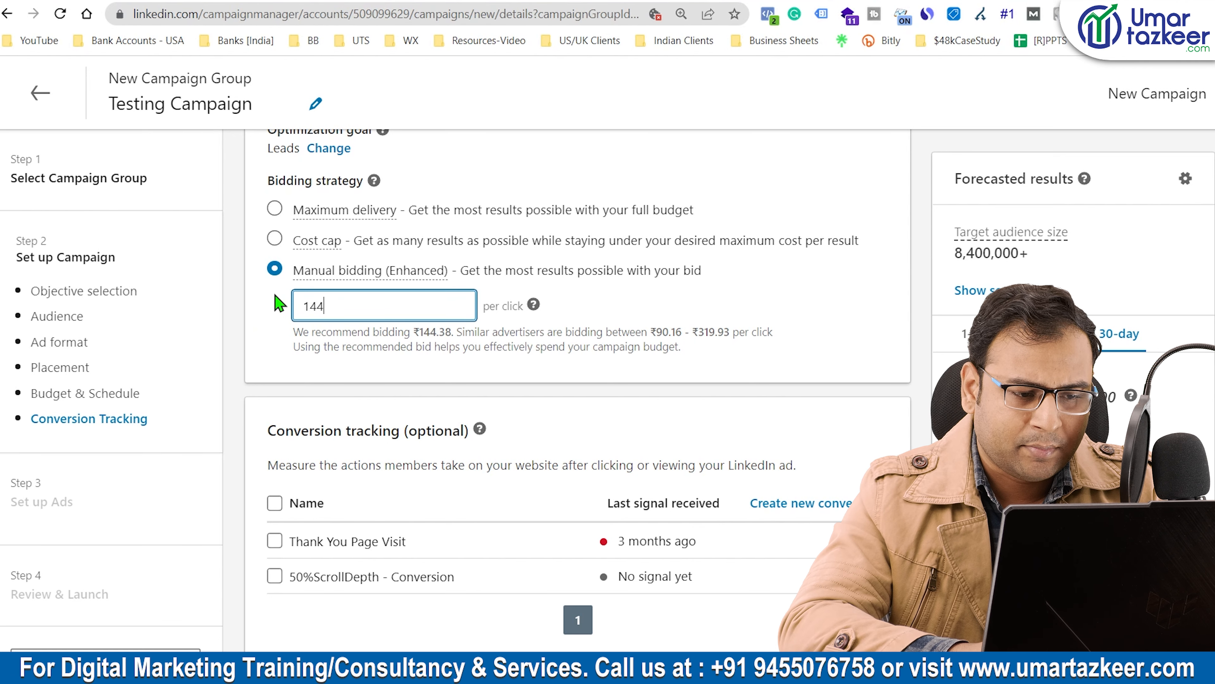
pyautogui.click(479, 358)
pyautogui.scroll(2, 331, 328)
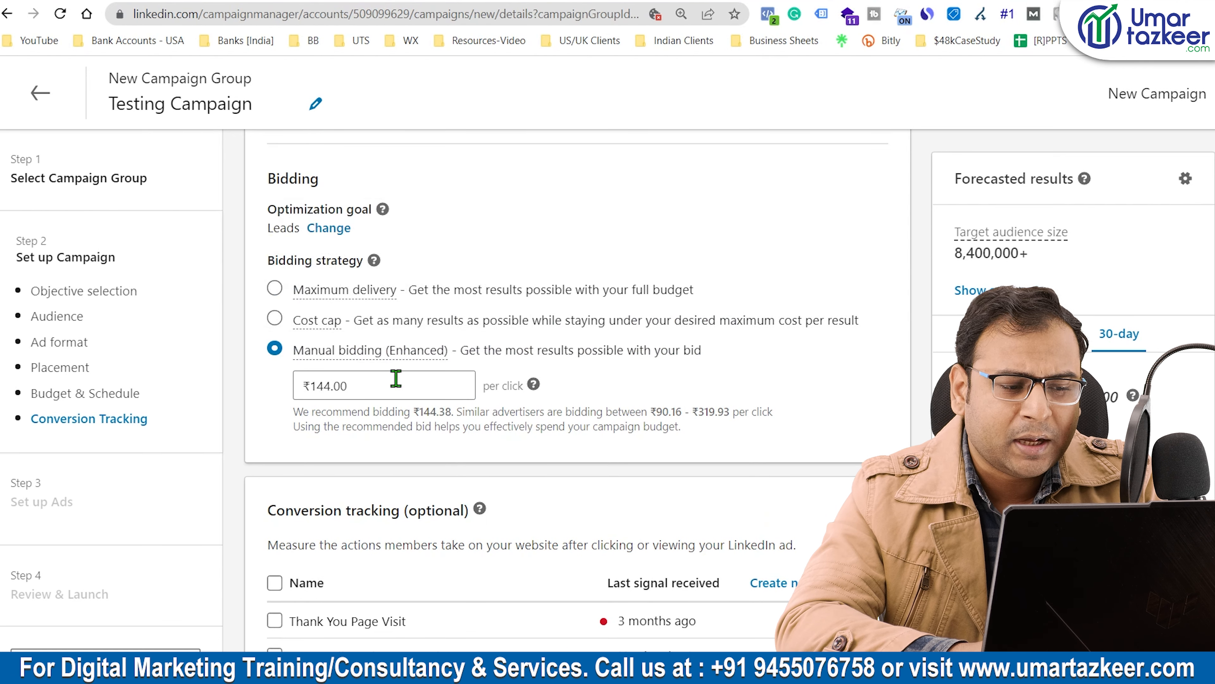
# Compare the available bidding strategies, reading the explanation of Maximum delivery.
pyautogui.moveTo(267, 328)
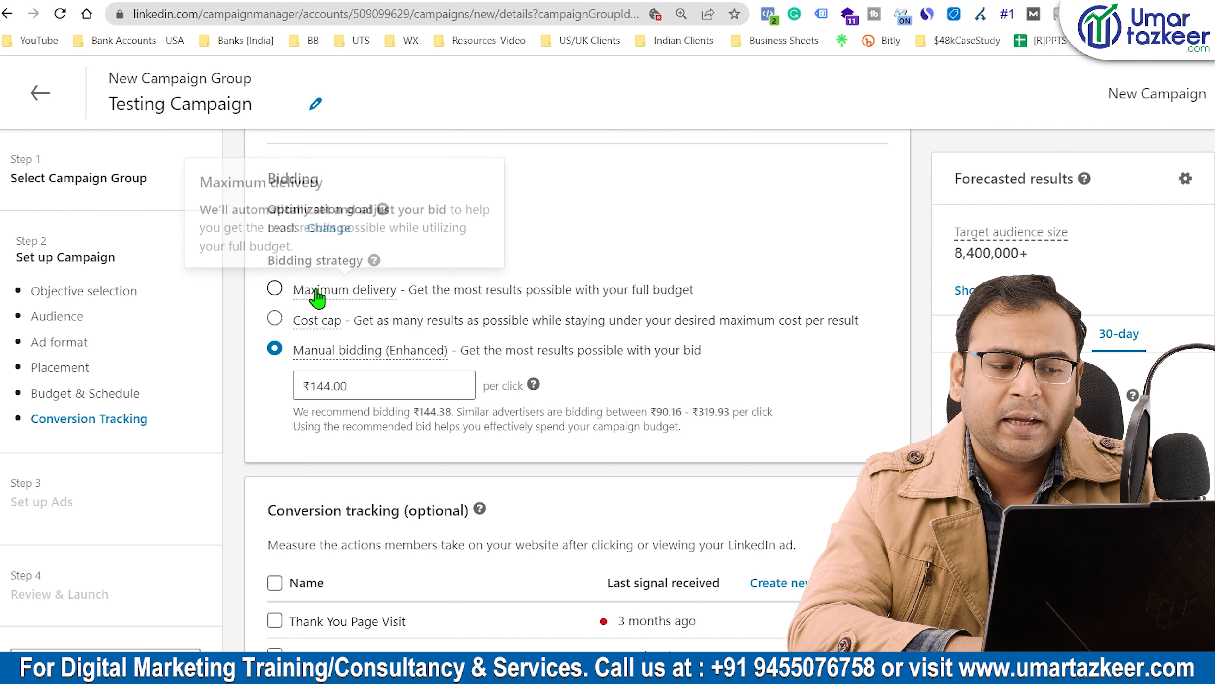
pyautogui.moveTo(354, 300)
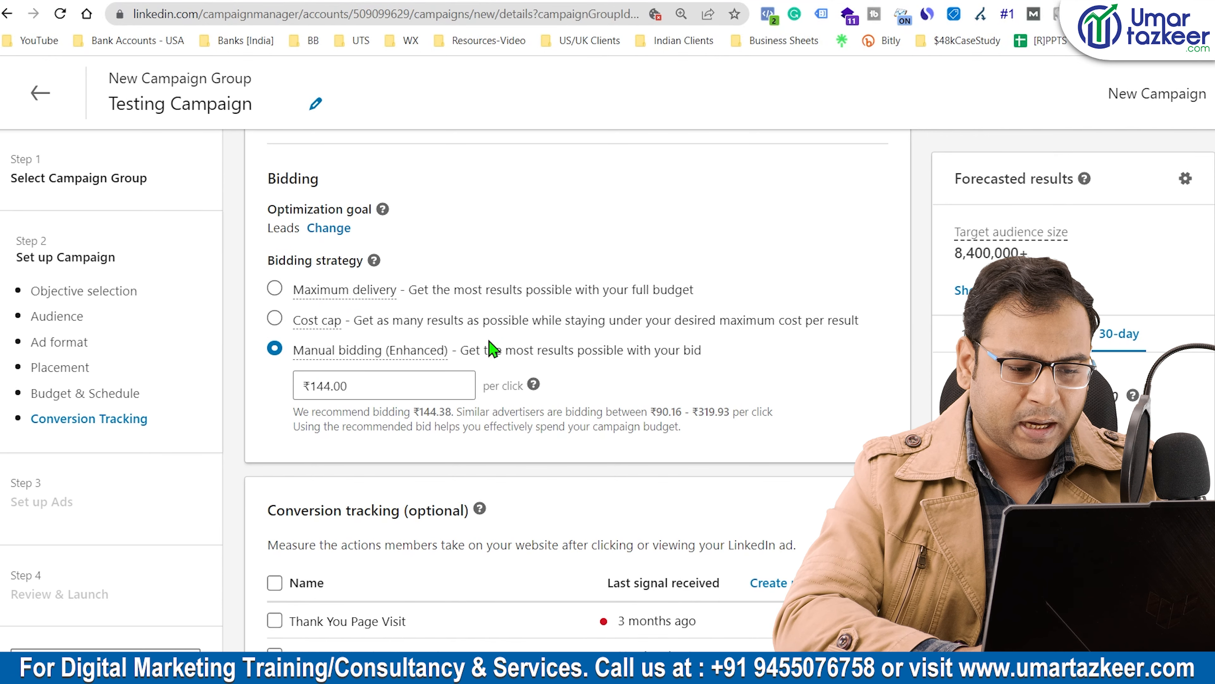
pyautogui.scroll(-1, 444, 390)
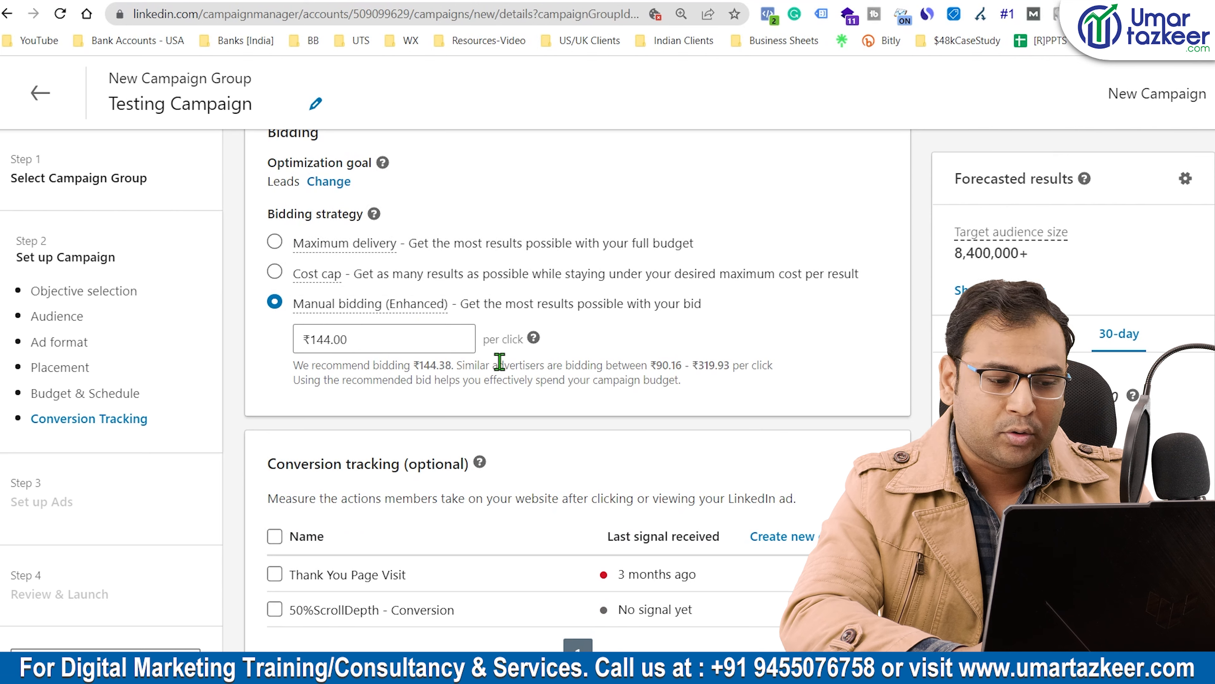
# Try the Thank You Page Visit and 50%ScrollDepth - Conversion conversions in conversion tracking, and remove both selections.
pyautogui.scroll(-3, 499, 361)
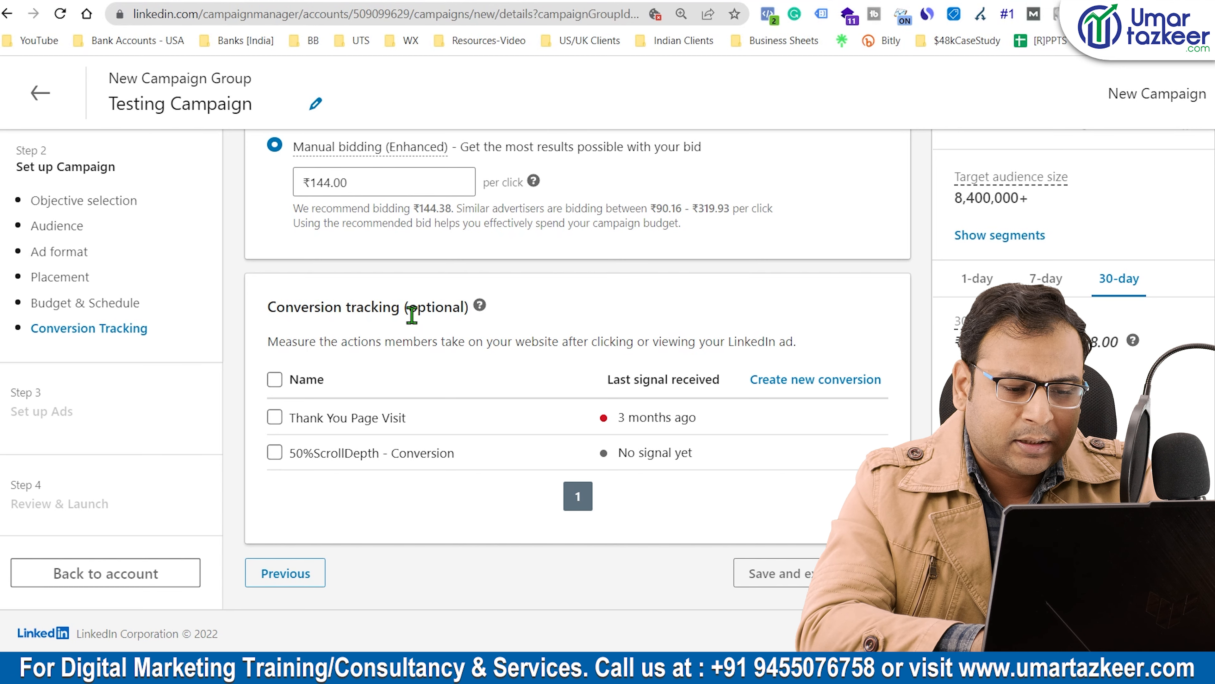
pyautogui.click(274, 416)
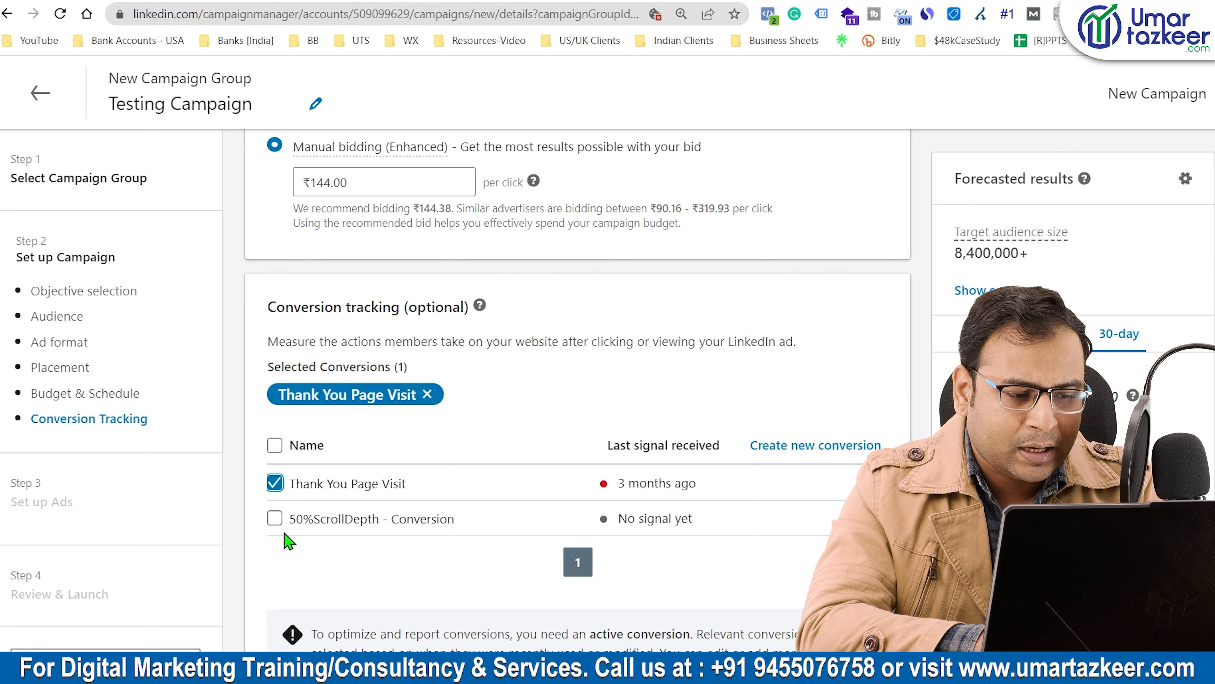
pyautogui.click(275, 518)
pyautogui.click(427, 394)
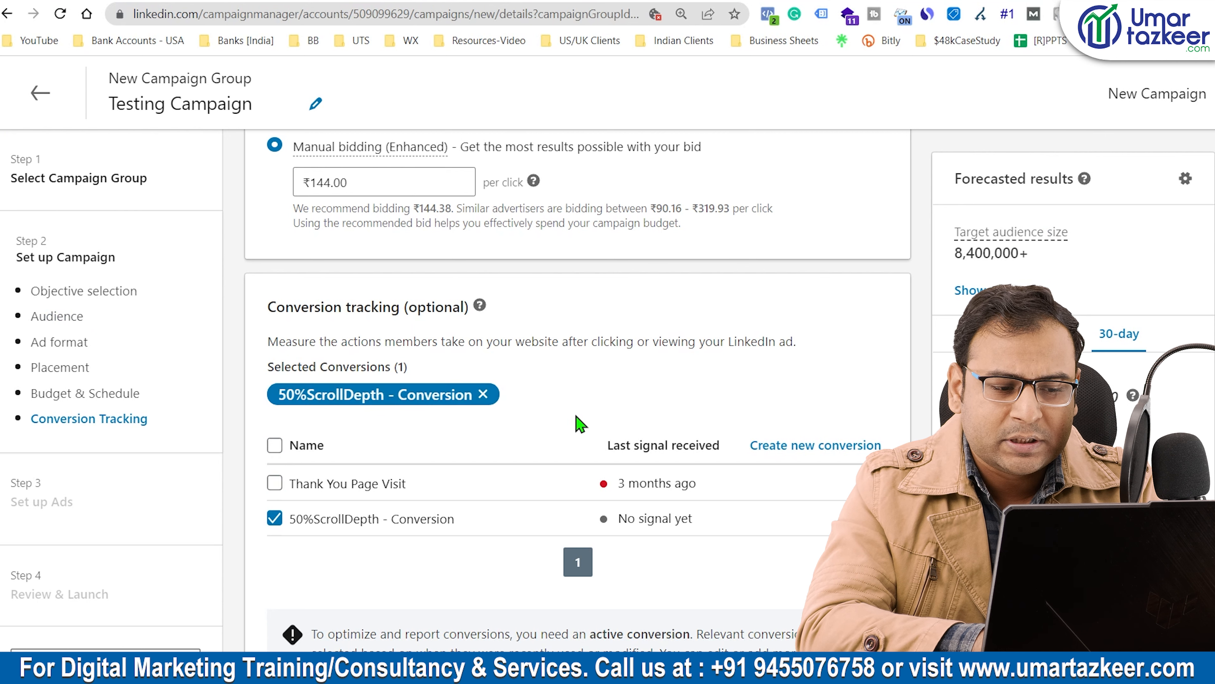
pyautogui.click(483, 394)
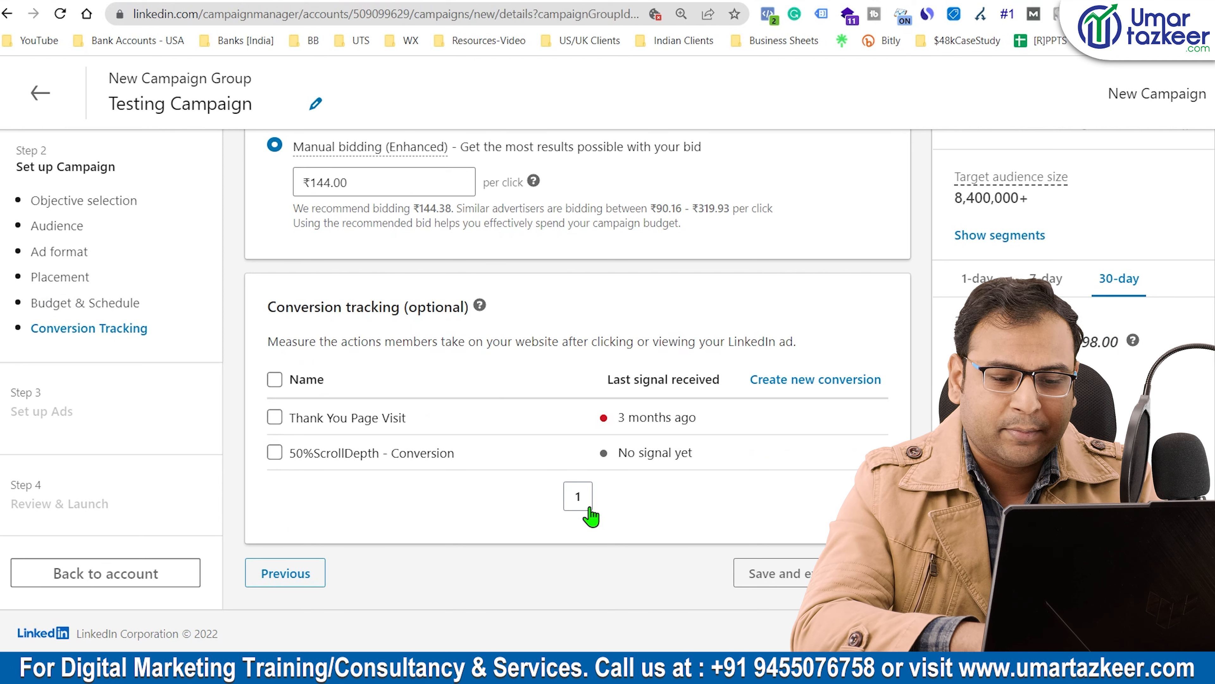
# Save the campaign setup, confirming the save, and start a new ad for the campaign.
pyautogui.click(881, 573)
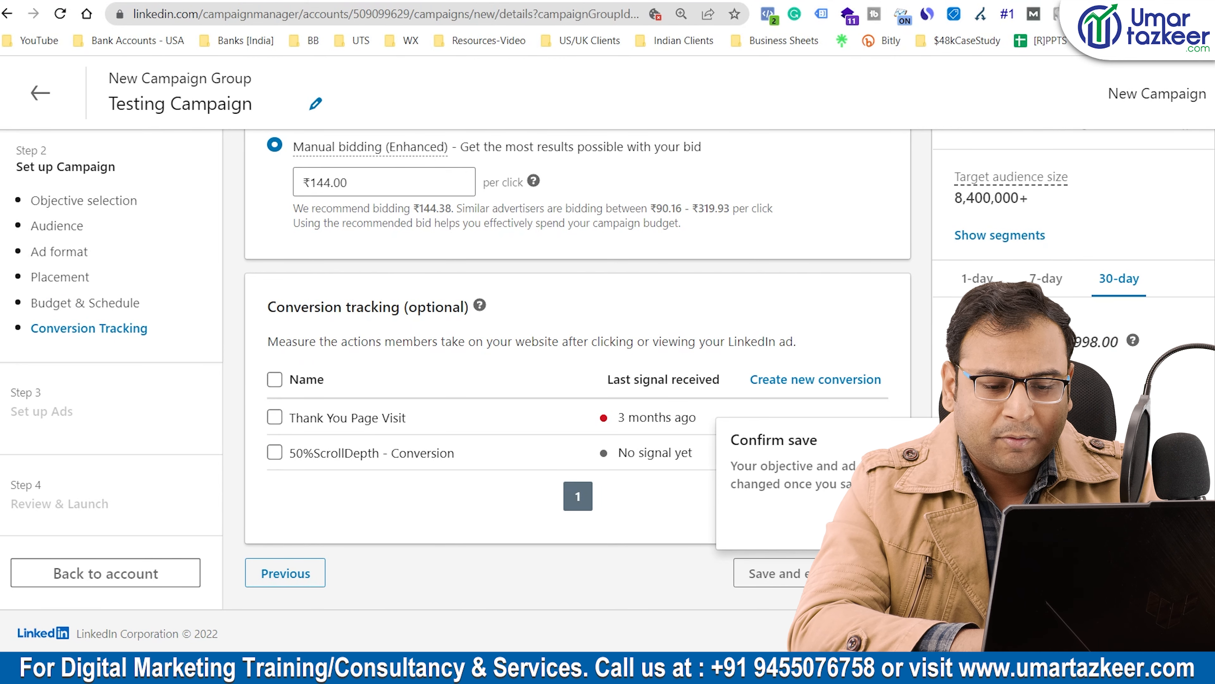
pyautogui.click(923, 522)
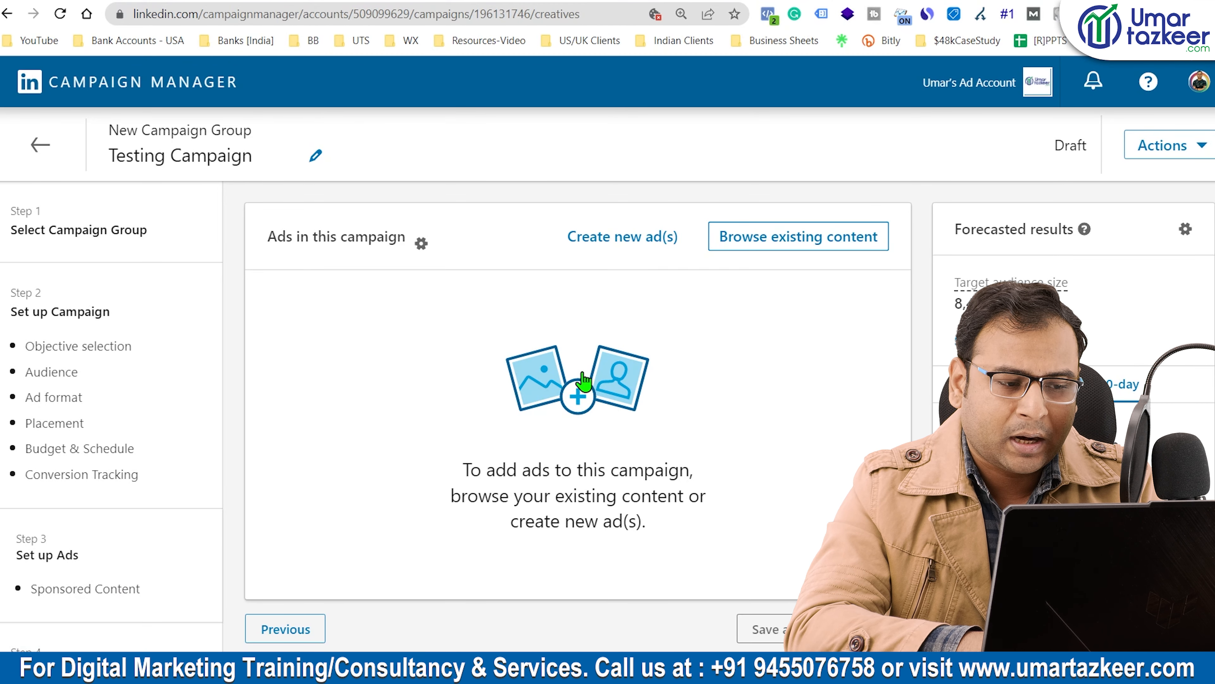
pyautogui.click(589, 243)
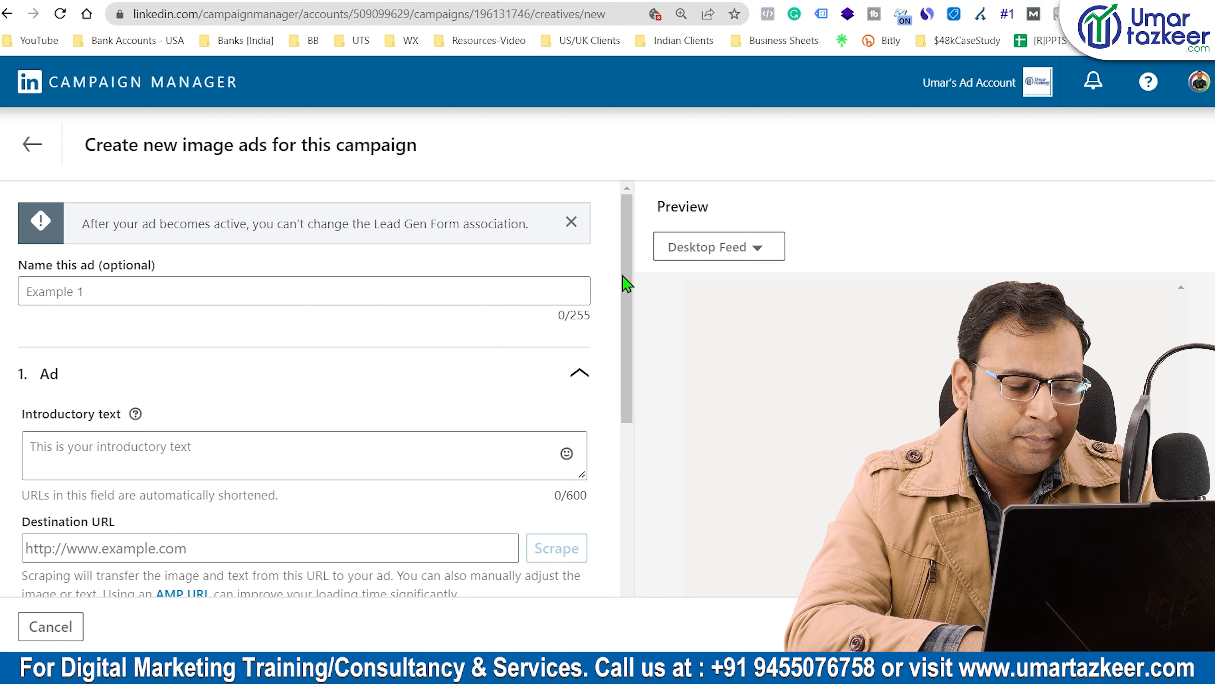
# Look over the image ad form and name the ad AD1.
pyautogui.scroll(-2, 440, 281)
pyautogui.scroll(2, 344, 313)
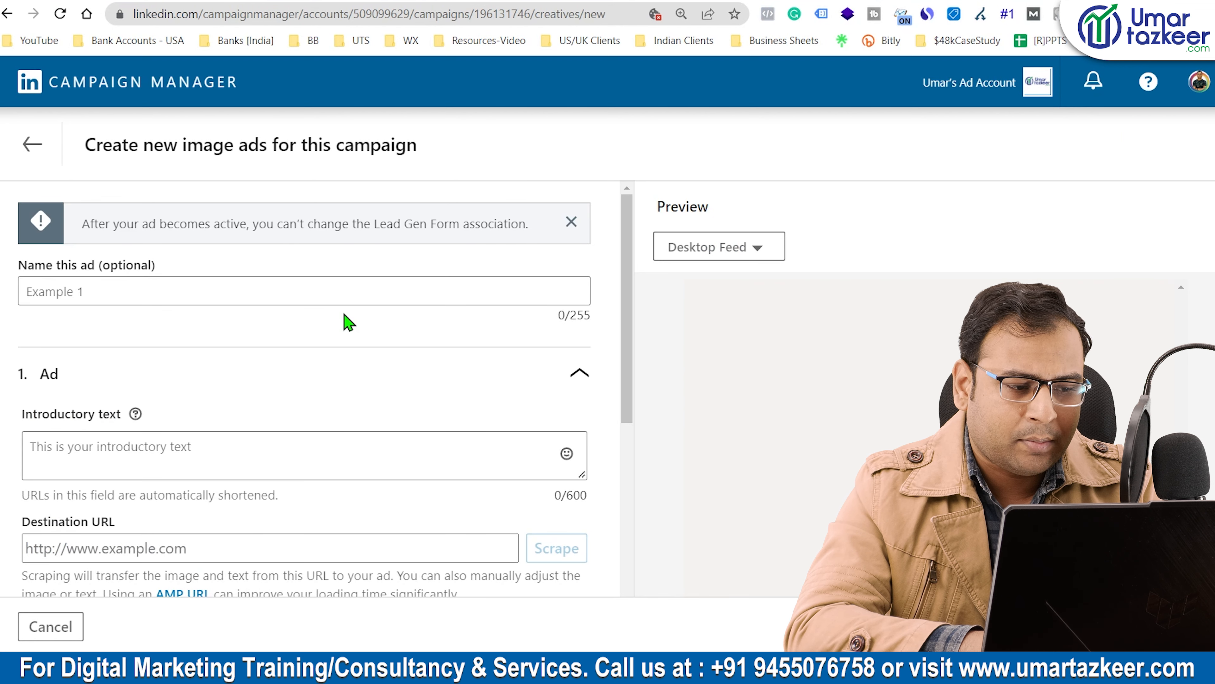
pyautogui.scroll(-7, 401, 393)
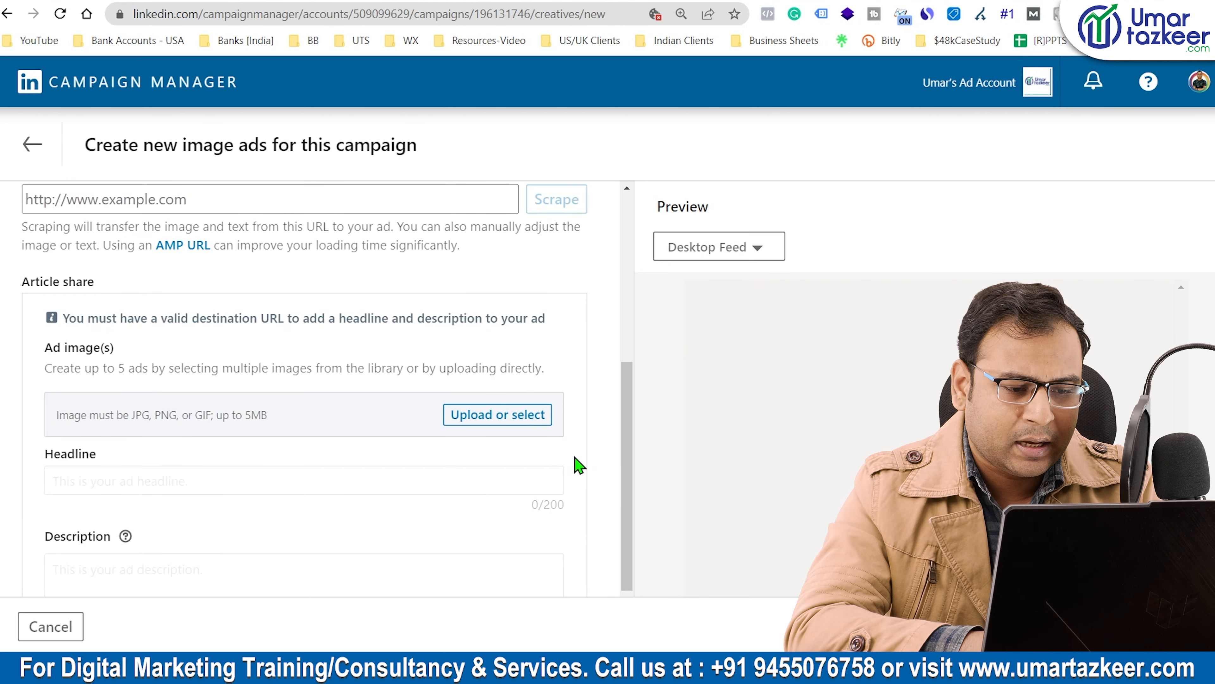
pyautogui.scroll(6, 555, 411)
pyautogui.click(206, 296)
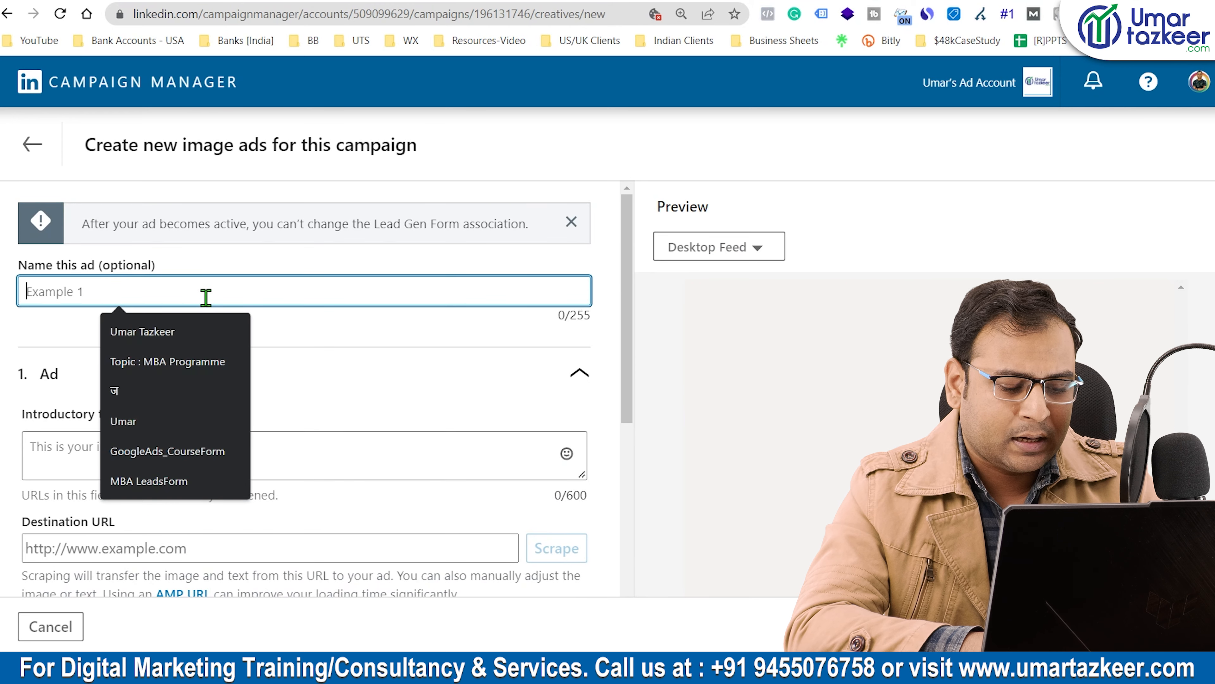
pyautogui.write('AD1')
# Enter "This is Text" as the ad's introductory text and check it in the Desktop Feed preview.
pyautogui.scroll(-1, 301, 383)
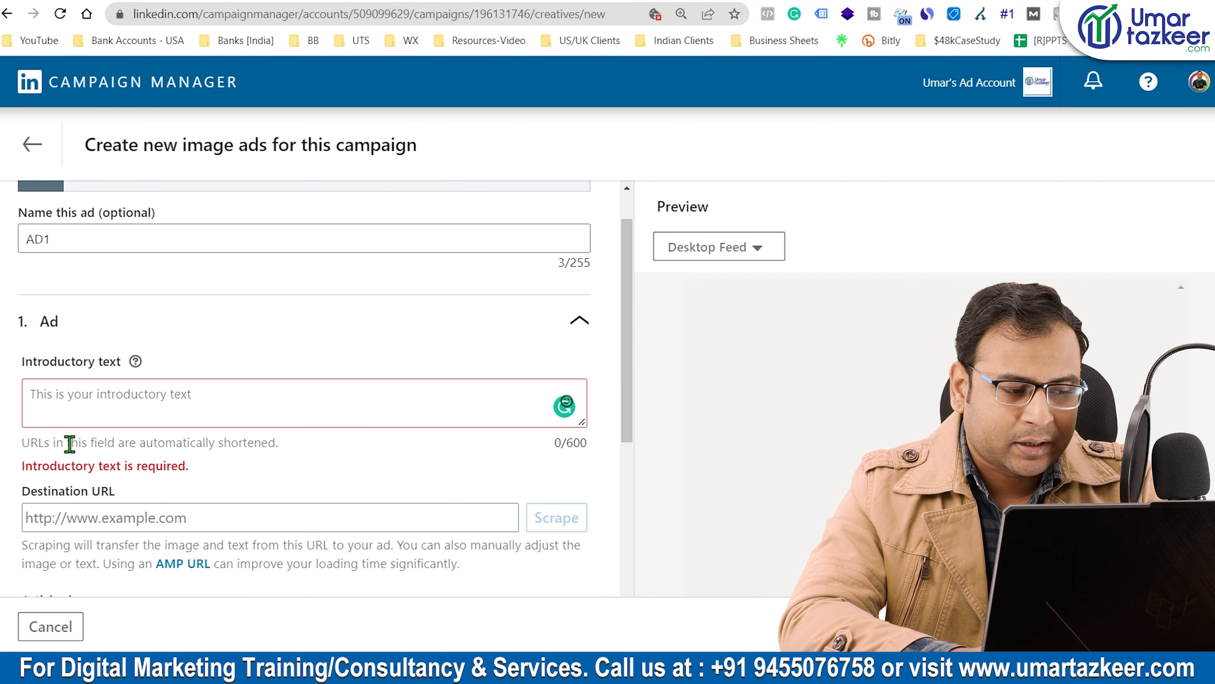
pyautogui.click(74, 411)
pyautogui.write('T')
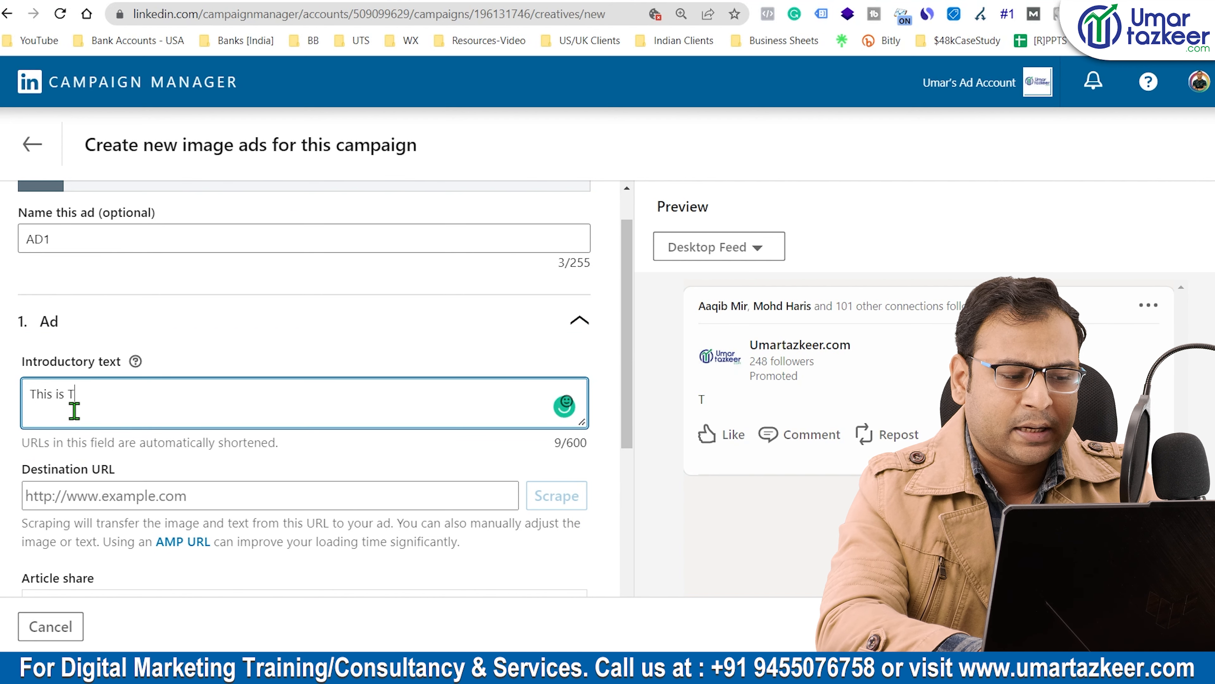
pyautogui.write('his is RTeext')
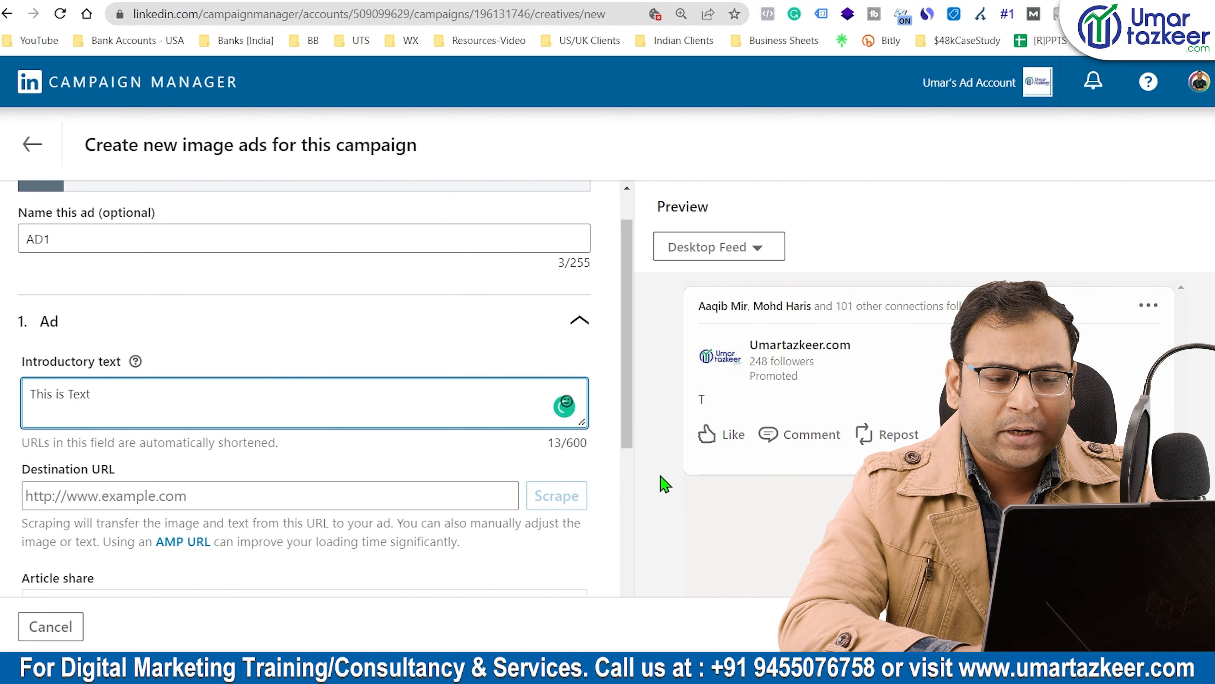
pyautogui.click(665, 484)
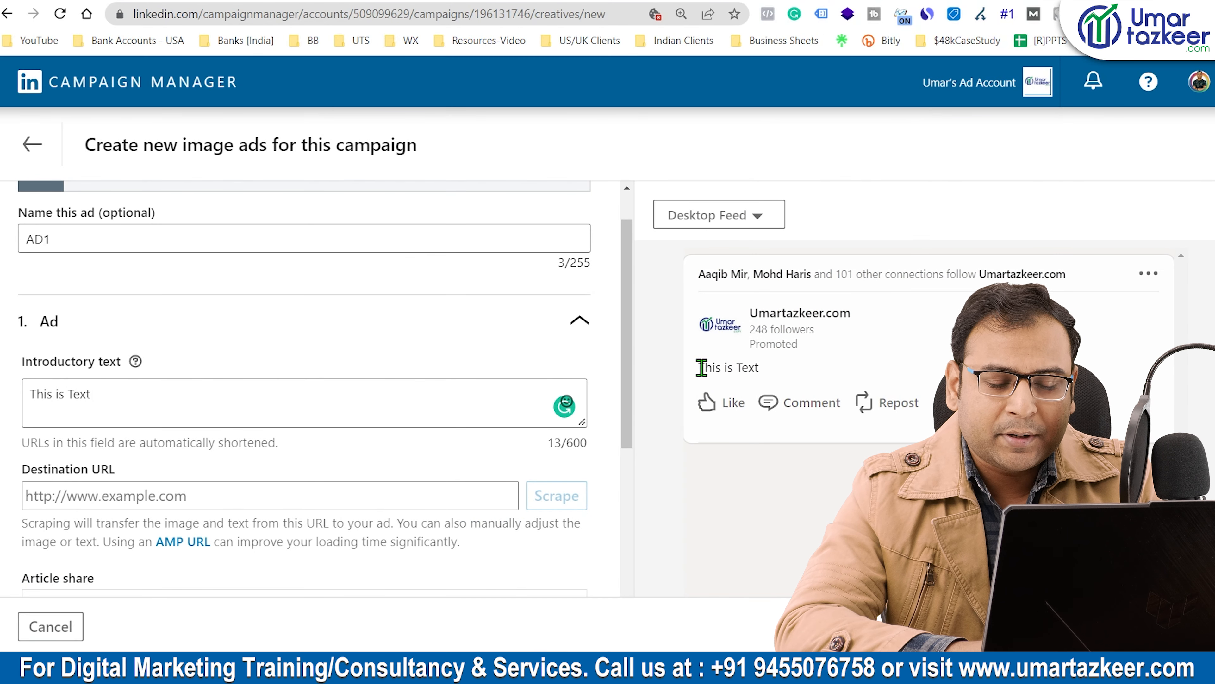
pyautogui.moveTo(697, 369); pyautogui.dragTo(805, 369)
pyautogui.click(753, 532)
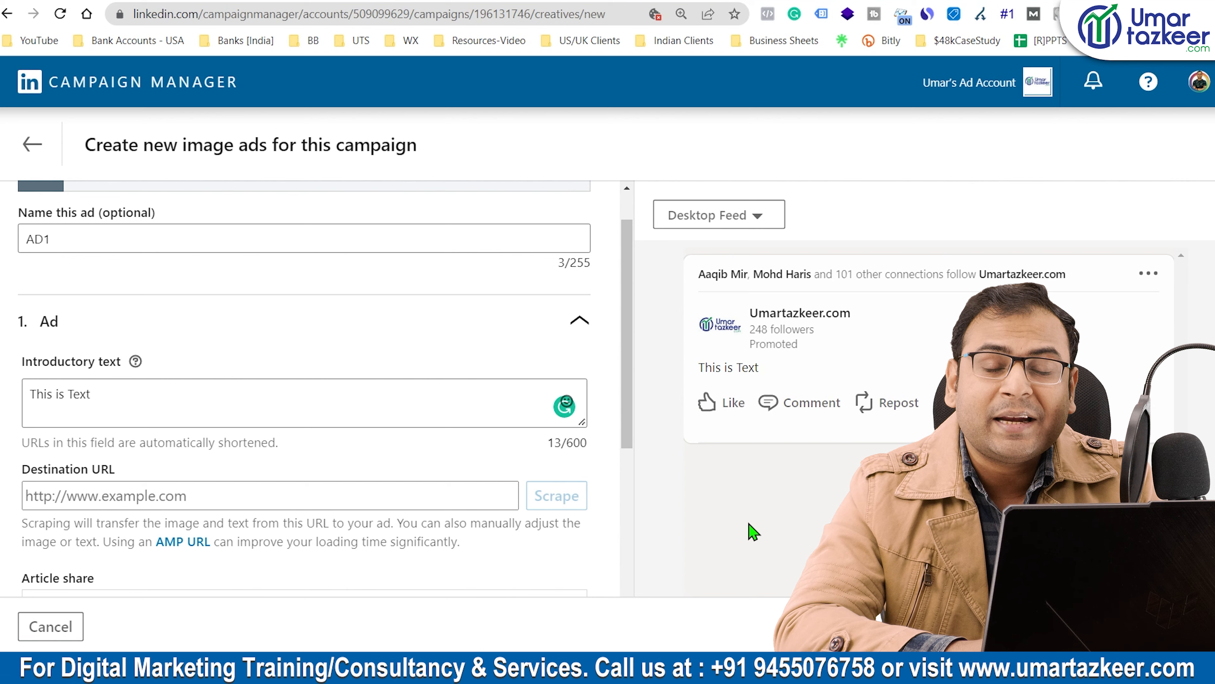
pyautogui.scroll(-2, 282, 403)
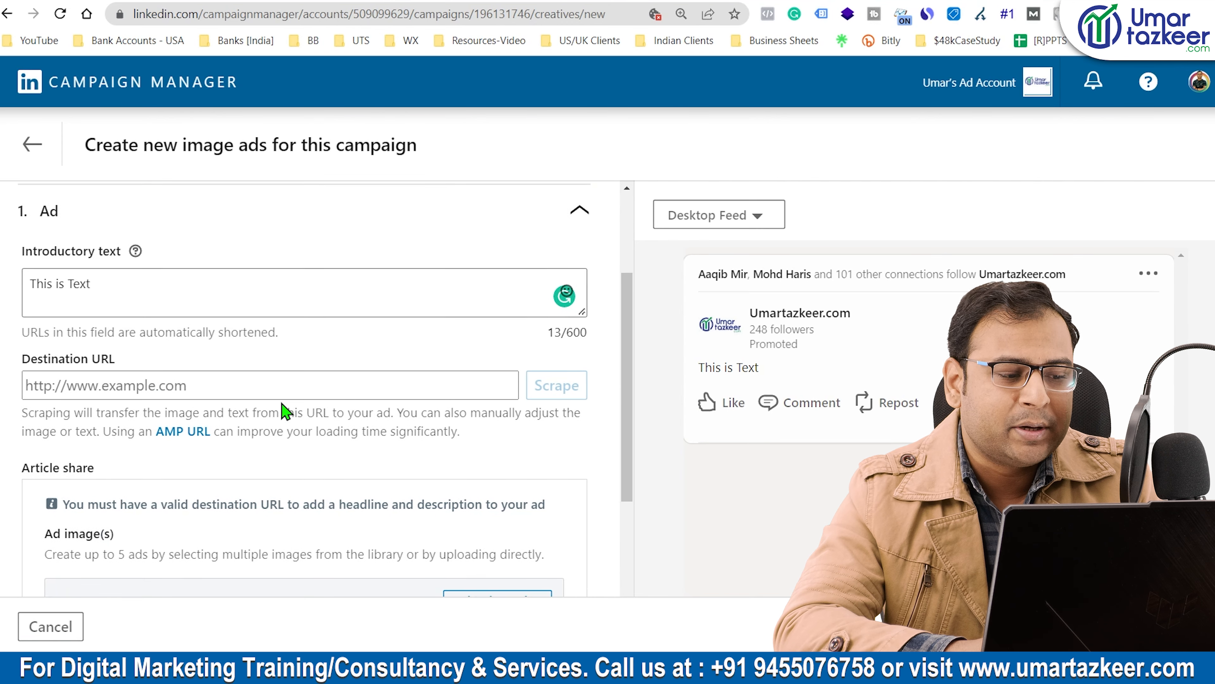
pyautogui.scroll(-1, 106, 460)
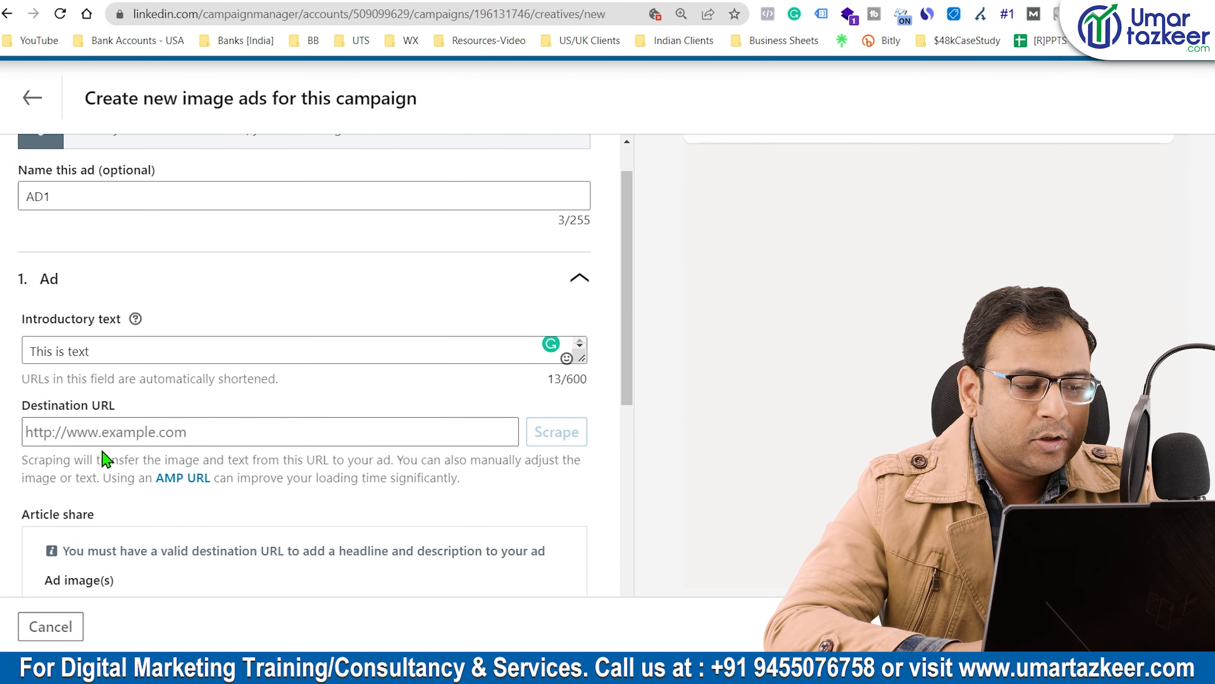
pyautogui.scroll(1, 103, 452)
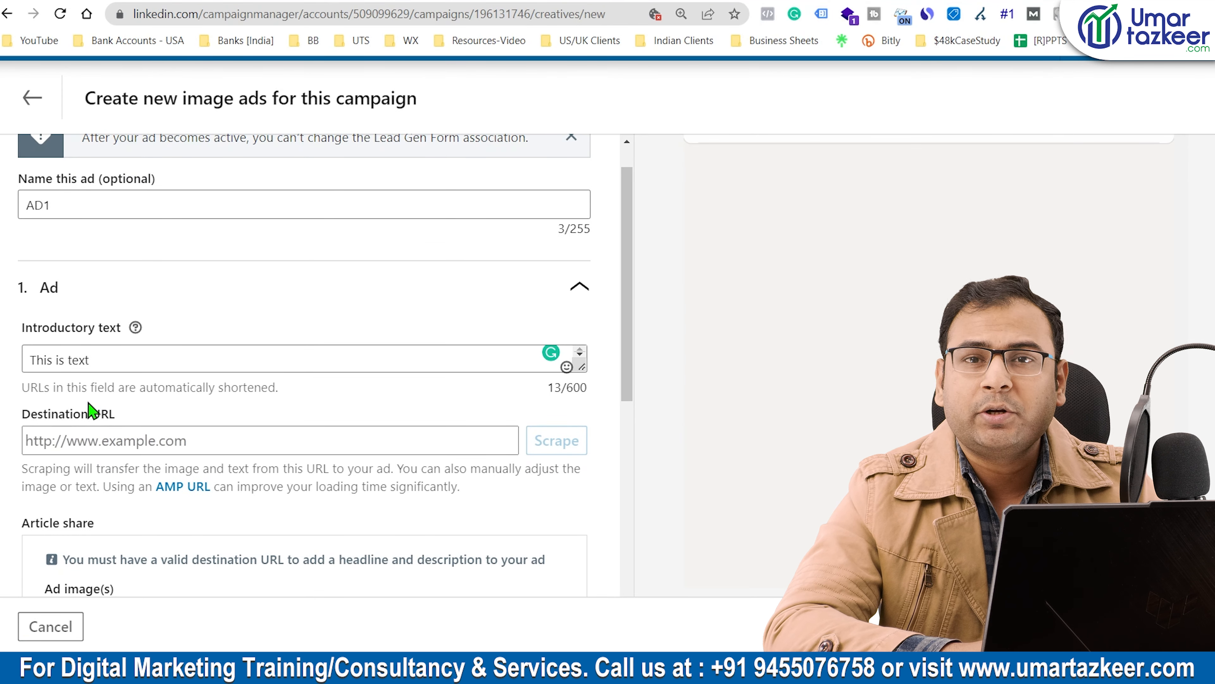
pyautogui.click(93, 433)
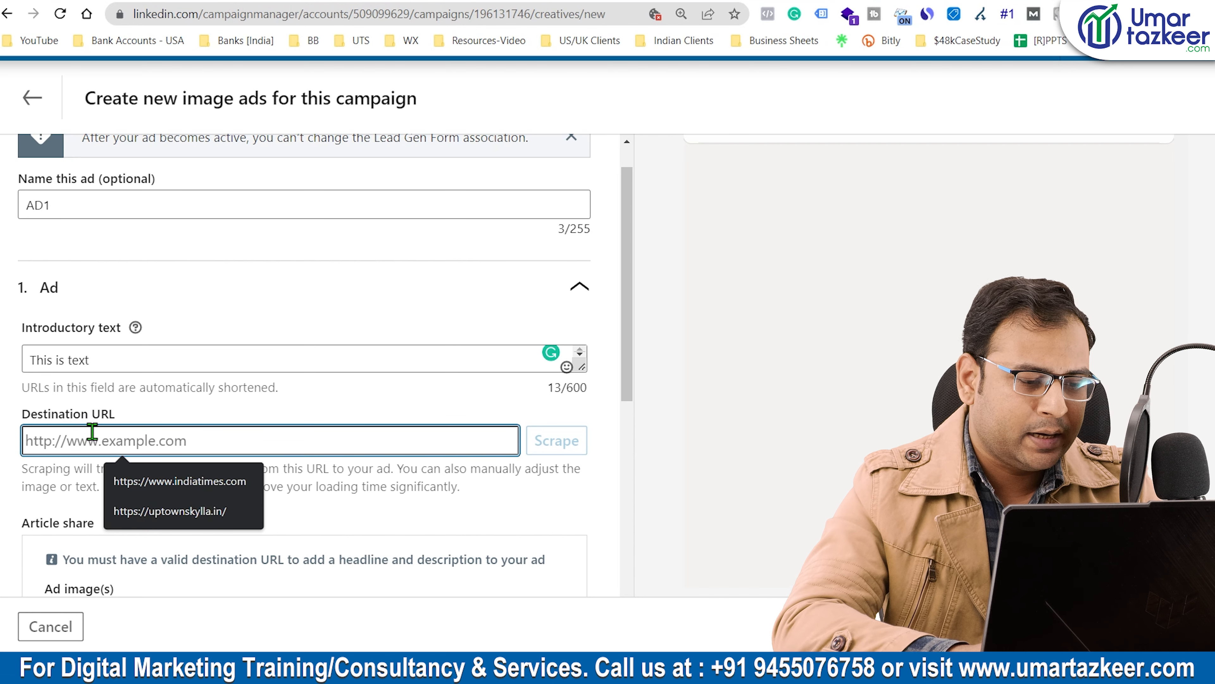
pyautogui.click(170, 511)
pyautogui.click(329, 483)
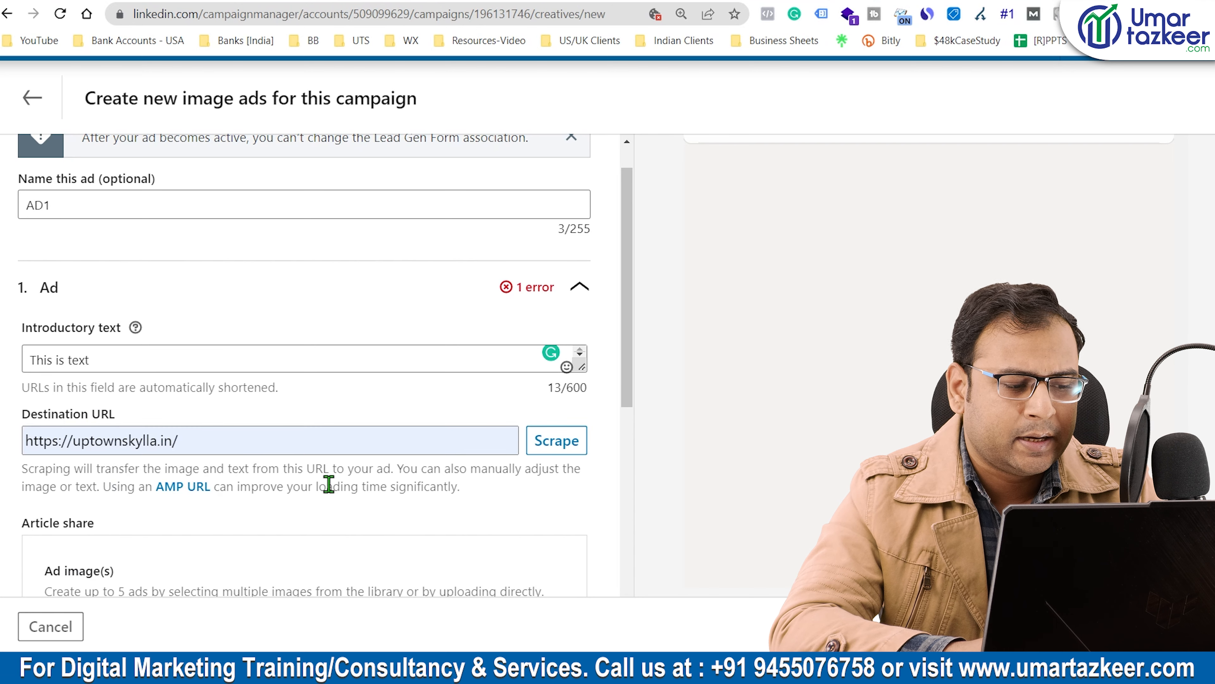
# Try to scrape the image and text from the destination URL into the ad.
pyautogui.scroll(-4, 328, 488)
pyautogui.scroll(1, 309, 362)
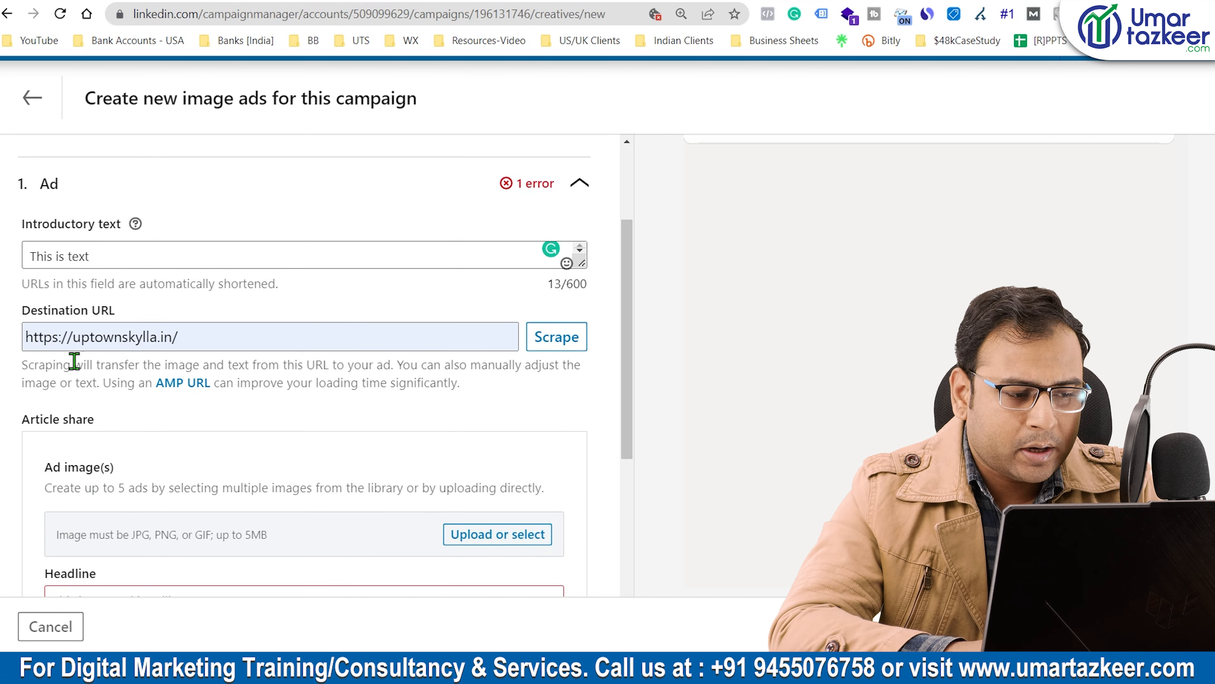
pyautogui.scroll(-3, 223, 379)
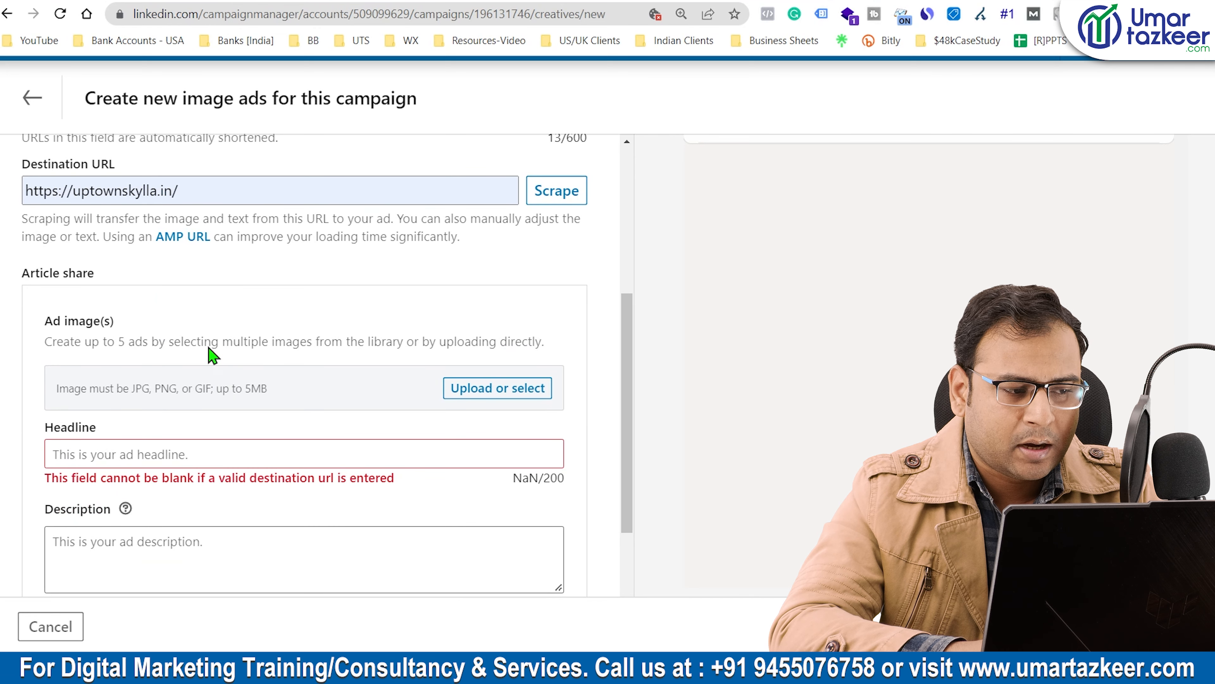
pyautogui.click(559, 197)
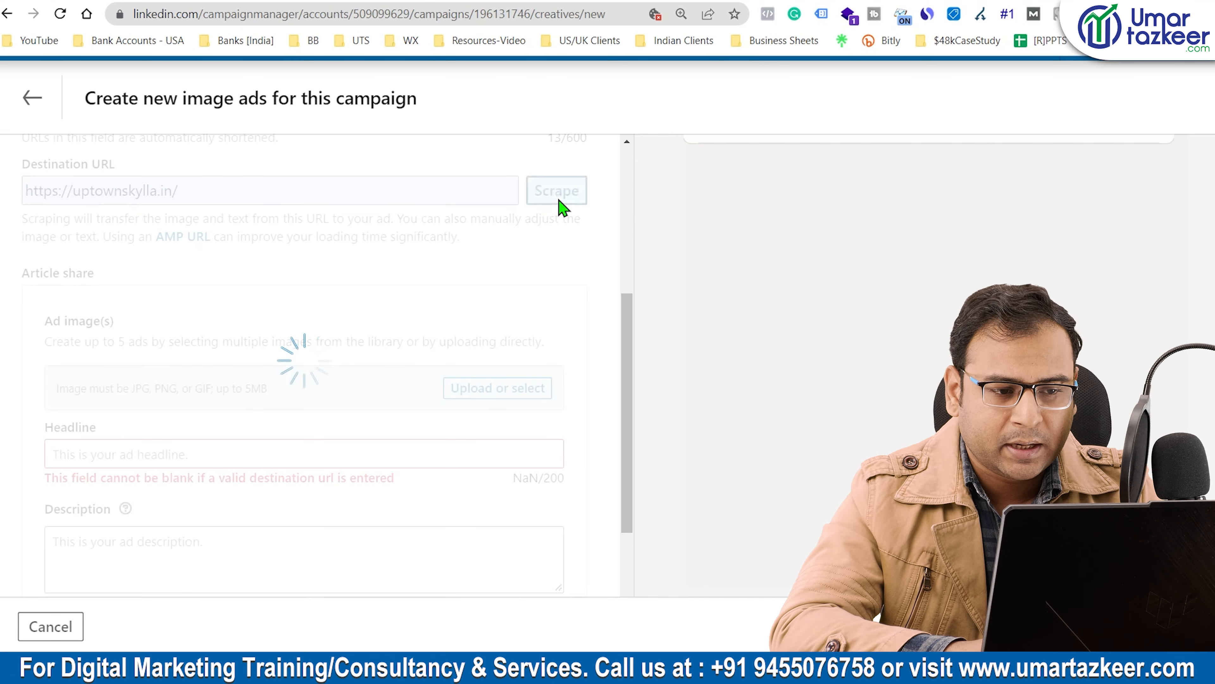
pyautogui.click(339, 580)
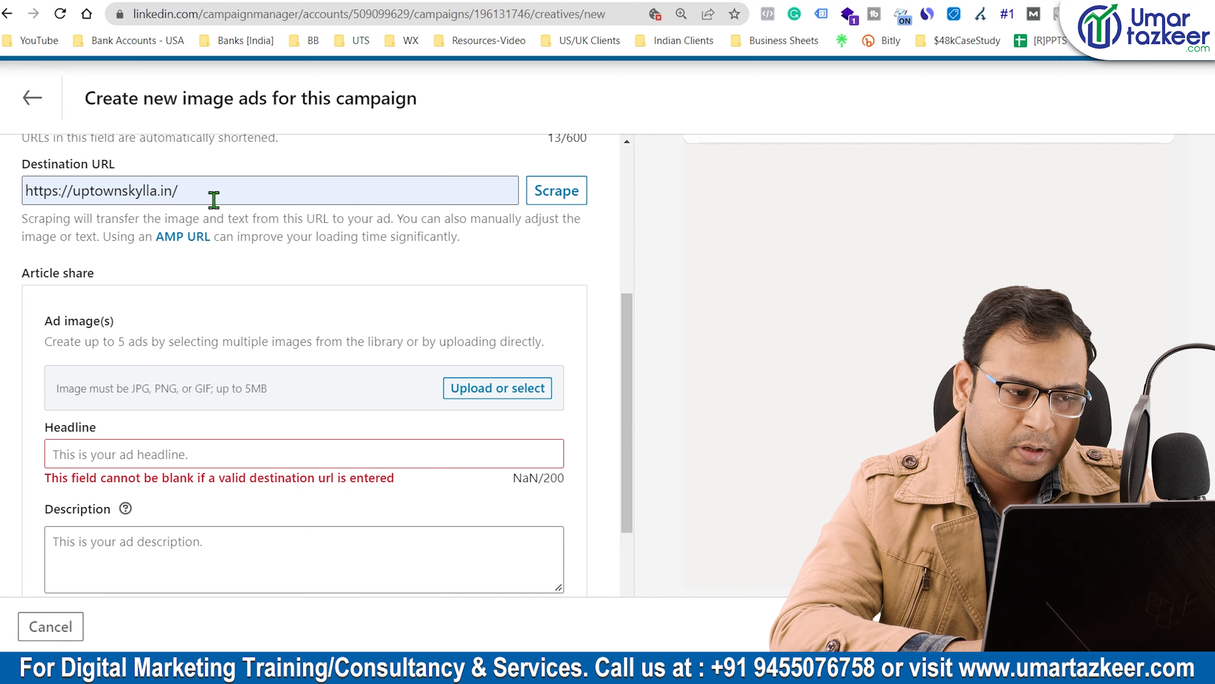
# Add Weekly Updates (20).png from the image library as the ad image, leaving its alt text empty.
pyautogui.scroll(-2, 433, 320)
pyautogui.click(462, 316)
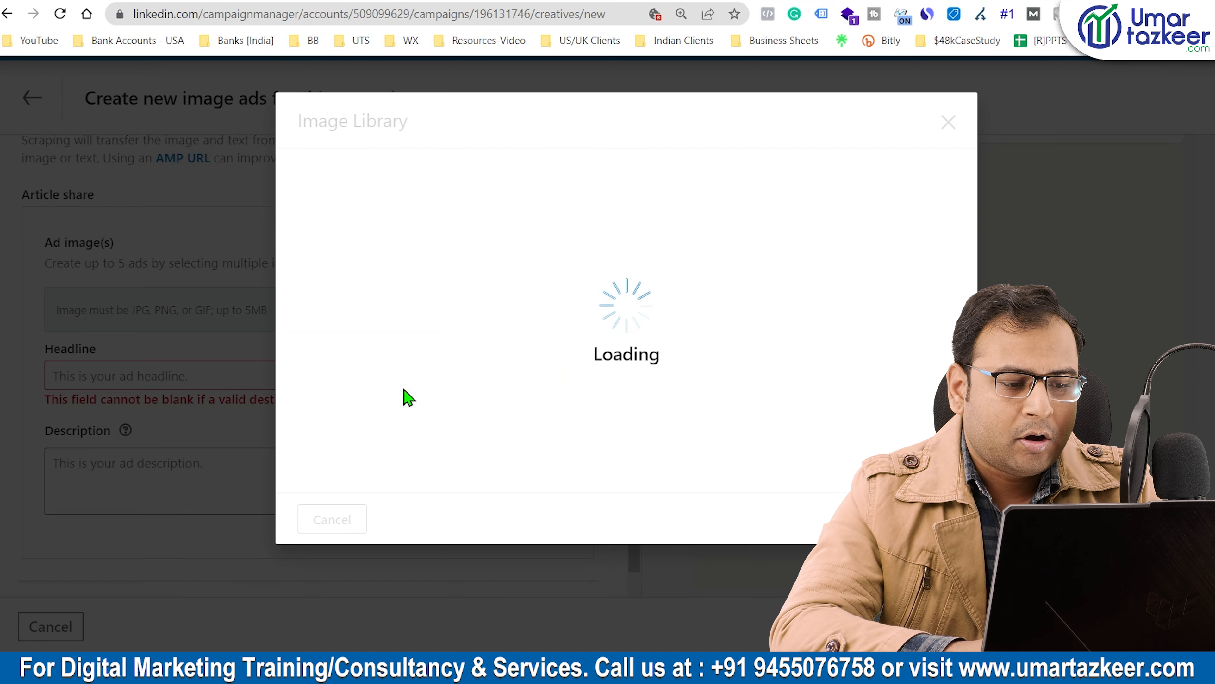
pyautogui.click(925, 608)
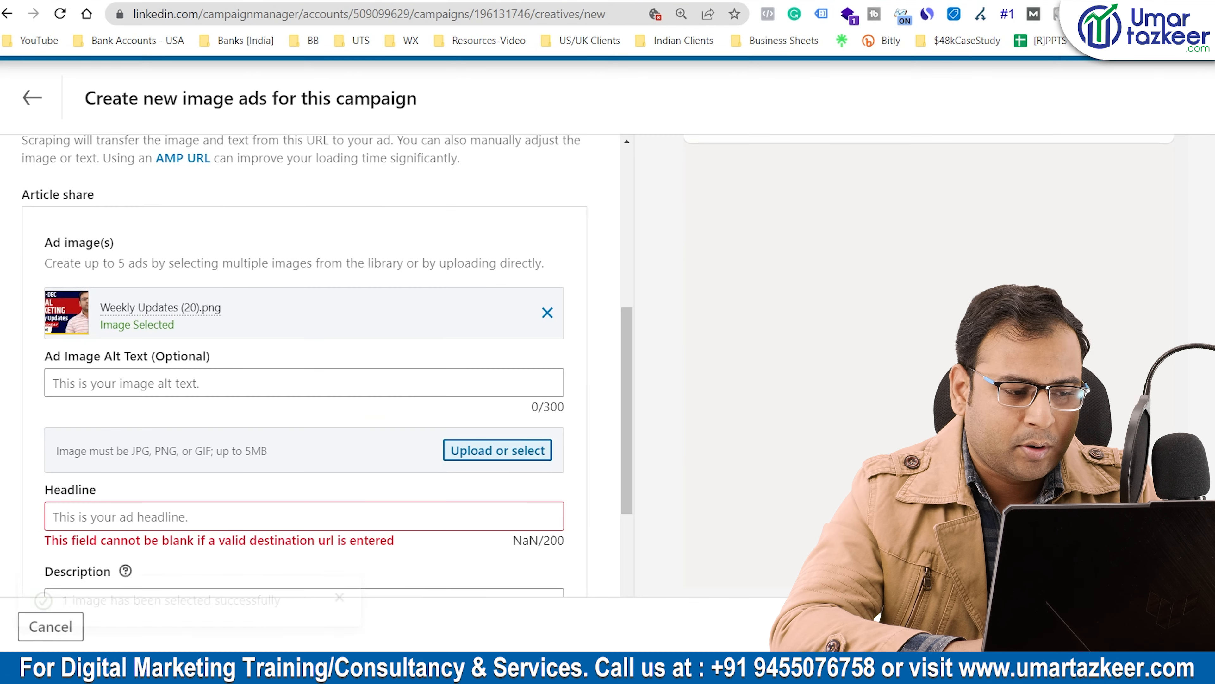
pyautogui.scroll(-2, 308, 403)
pyautogui.click(140, 272)
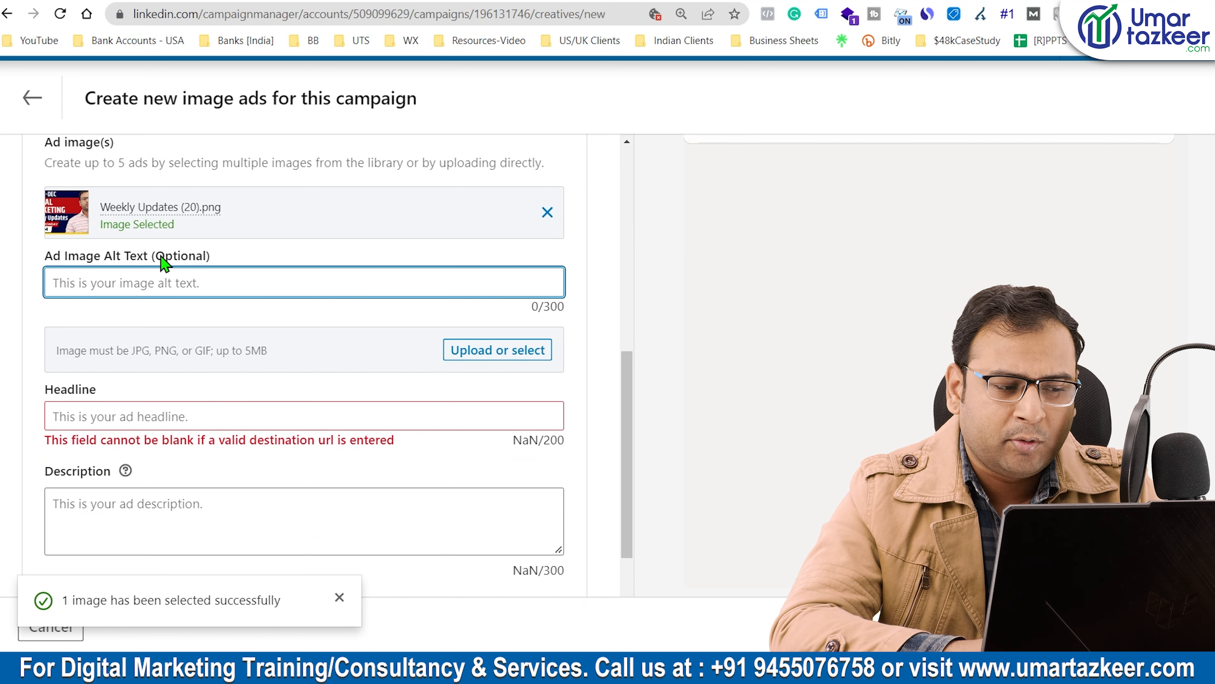
# Enter "This is headline" as the ad's headline and "This is Desc." as its description.
pyautogui.click(154, 416)
pyautogui.write('This is headline')
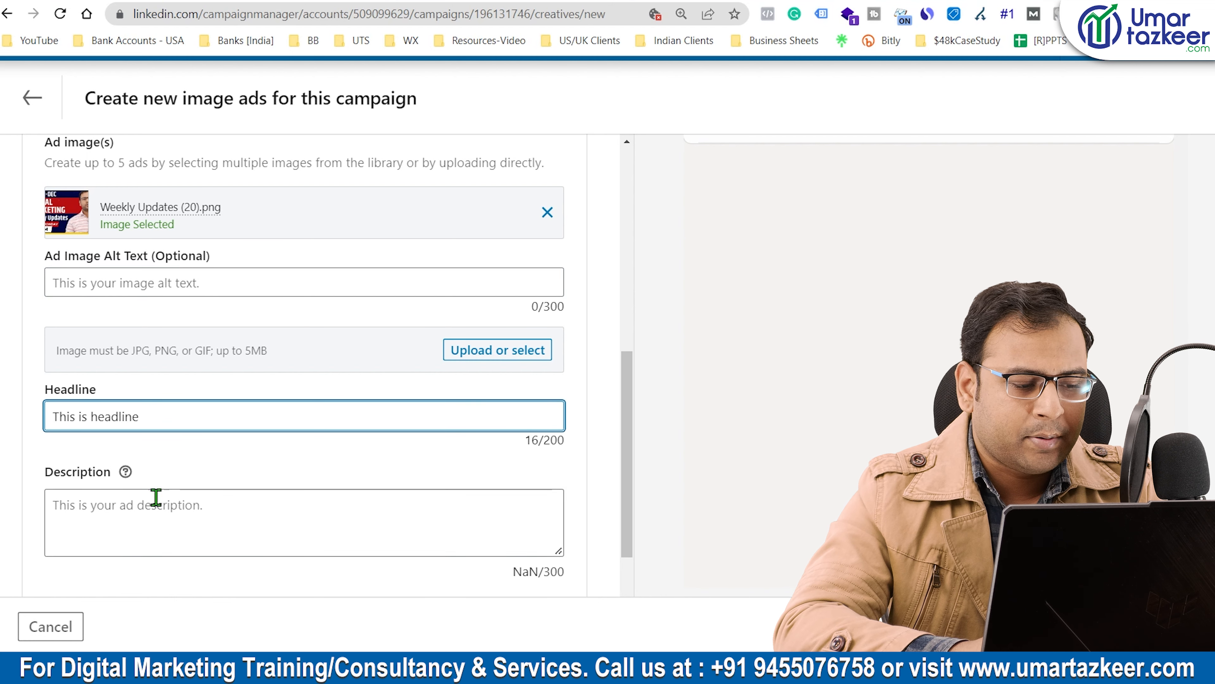
pyautogui.click(158, 517)
pyautogui.write('This is')
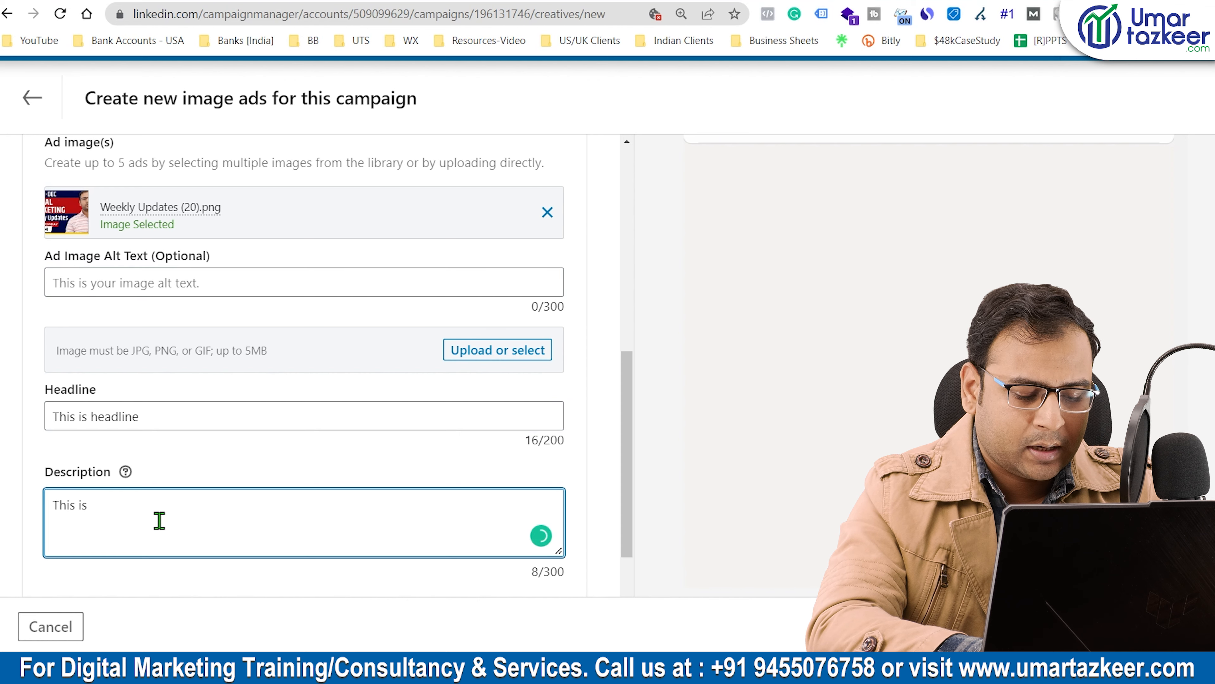
pyautogui.write(' Desc.')
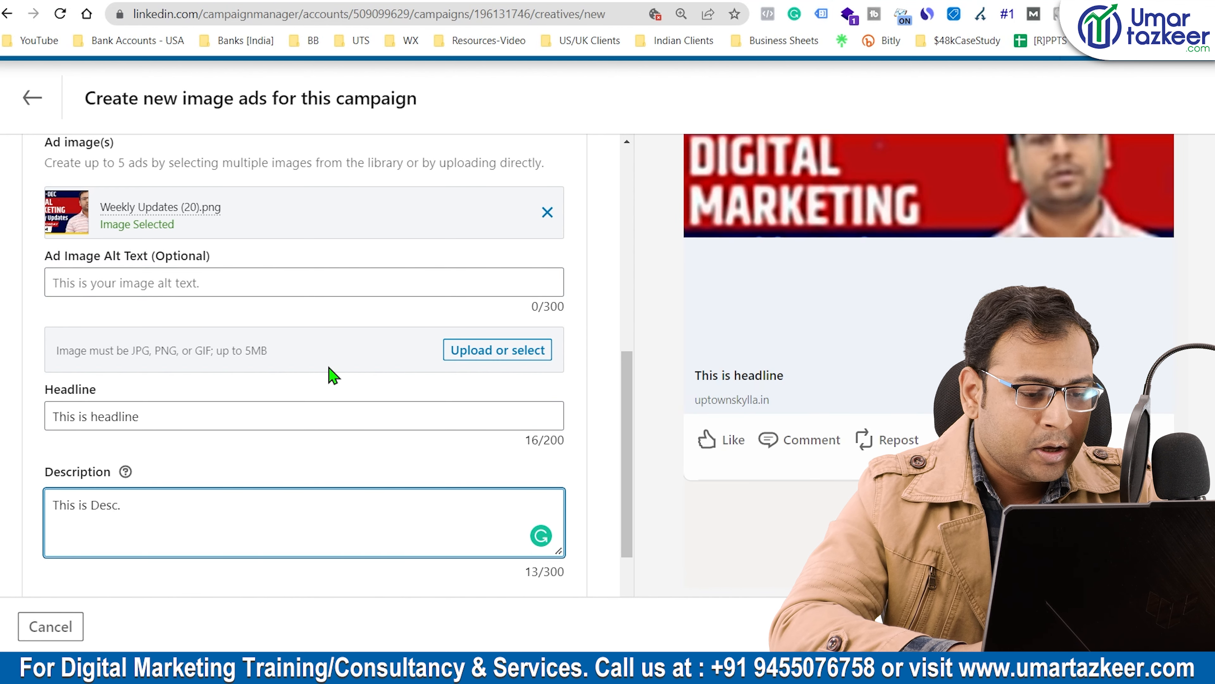
# Look over the completed ad fields, open the form details and set the call-to-action to Apply Now.
pyautogui.scroll(-2, 331, 378)
pyautogui.scroll(6, 330, 358)
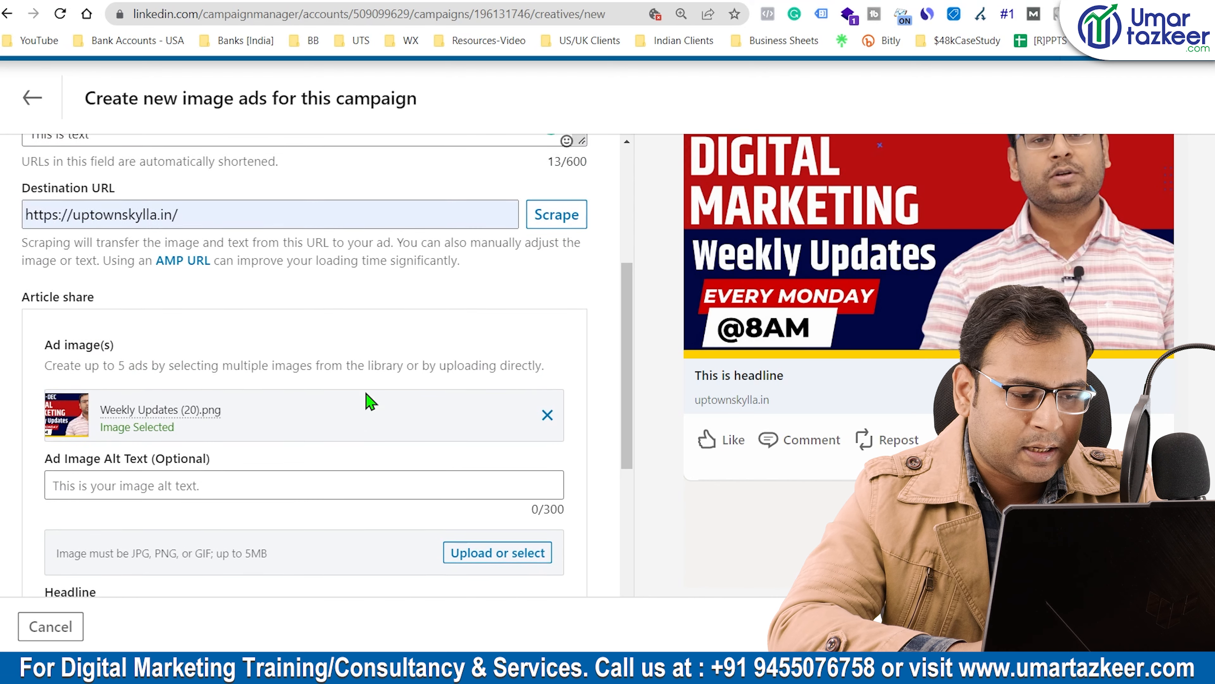
pyautogui.scroll(-5, 369, 399)
pyautogui.scroll(2, 344, 377)
pyautogui.scroll(4, 556, 413)
pyautogui.scroll(-8, 505, 467)
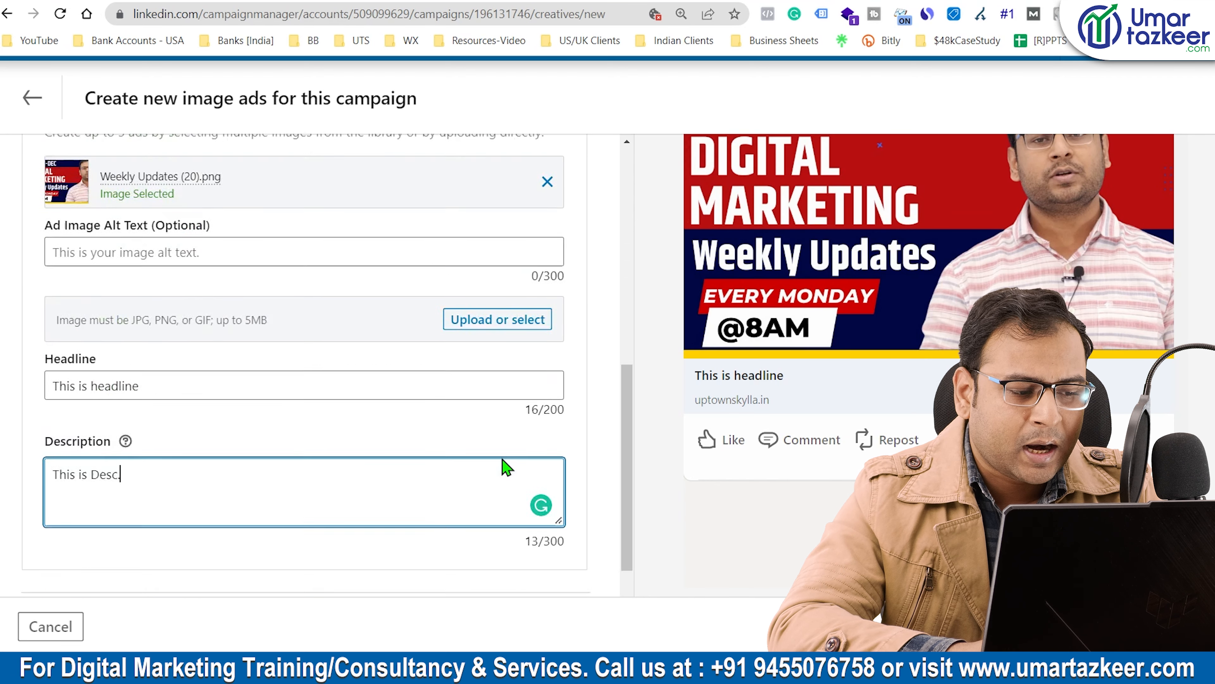
pyautogui.click(166, 551)
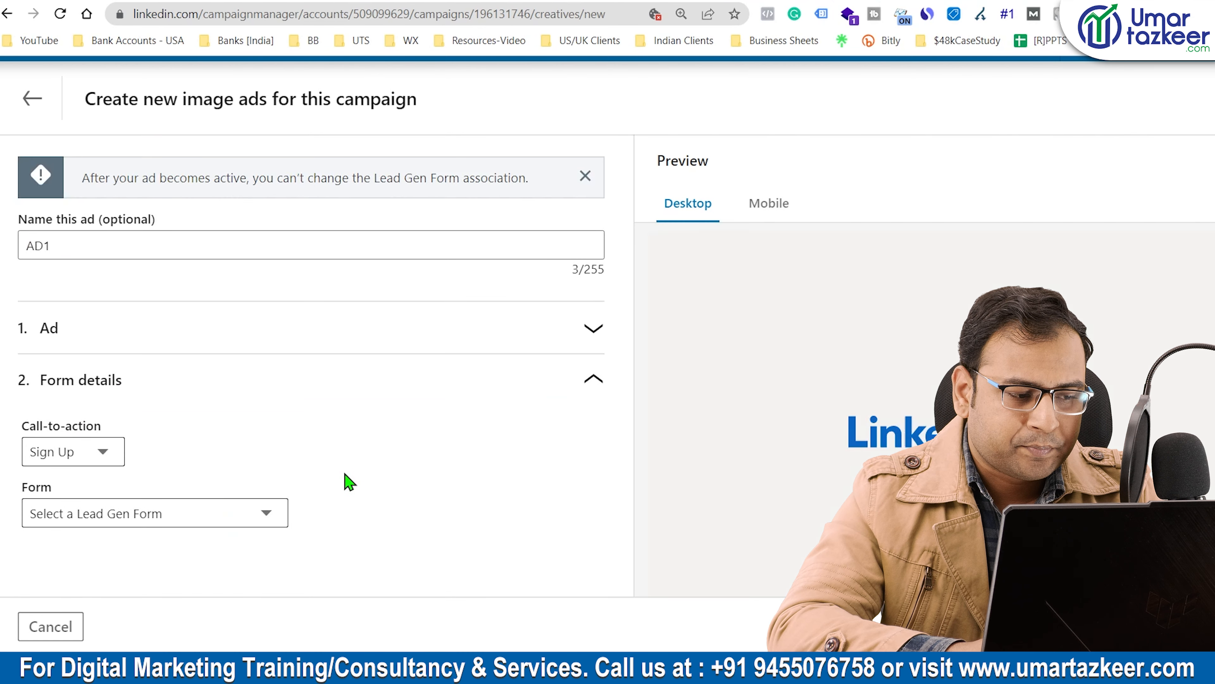
pyautogui.click(44, 458)
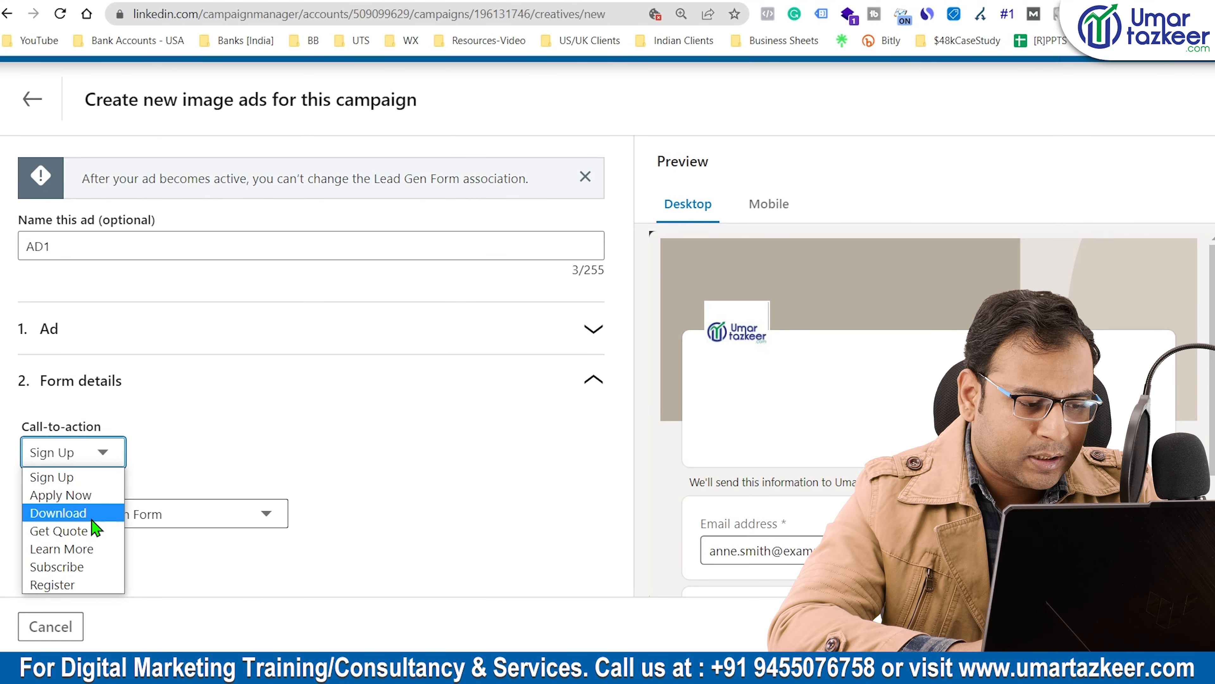
pyautogui.click(76, 513)
pyautogui.click(99, 455)
pyautogui.click(60, 495)
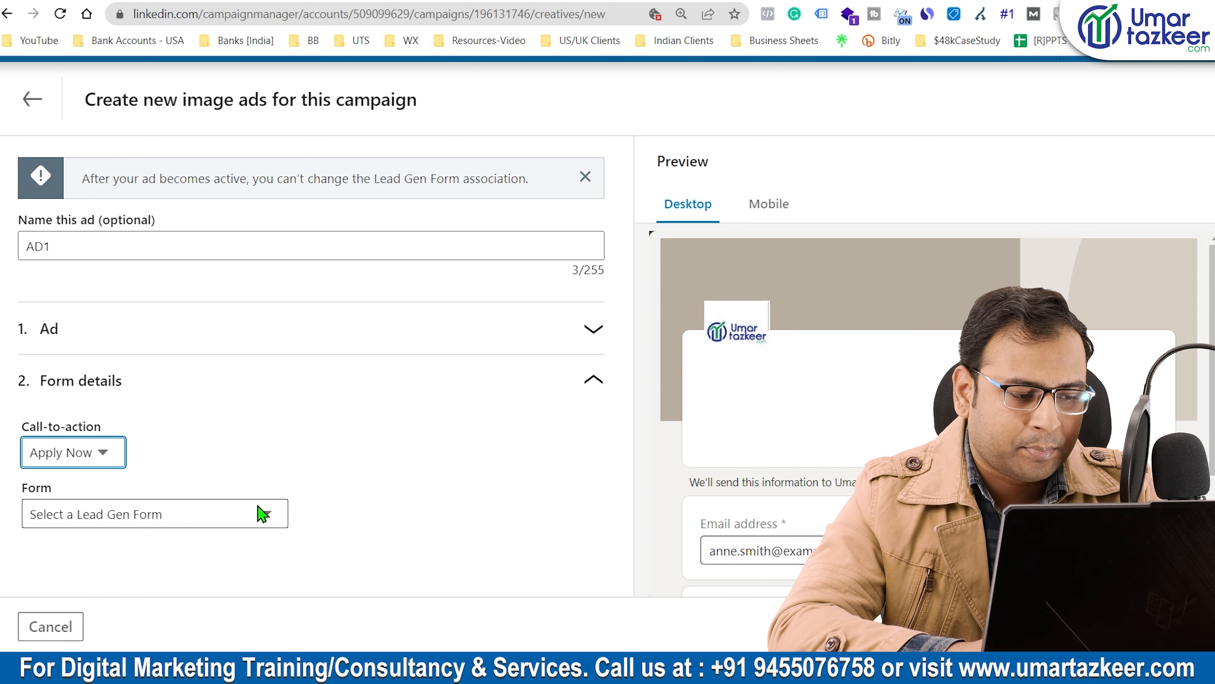
# Link the existing Digital Marketing Course lead gen form to the ad and check its desktop preview.
pyautogui.click(190, 515)
pyautogui.click(382, 342)
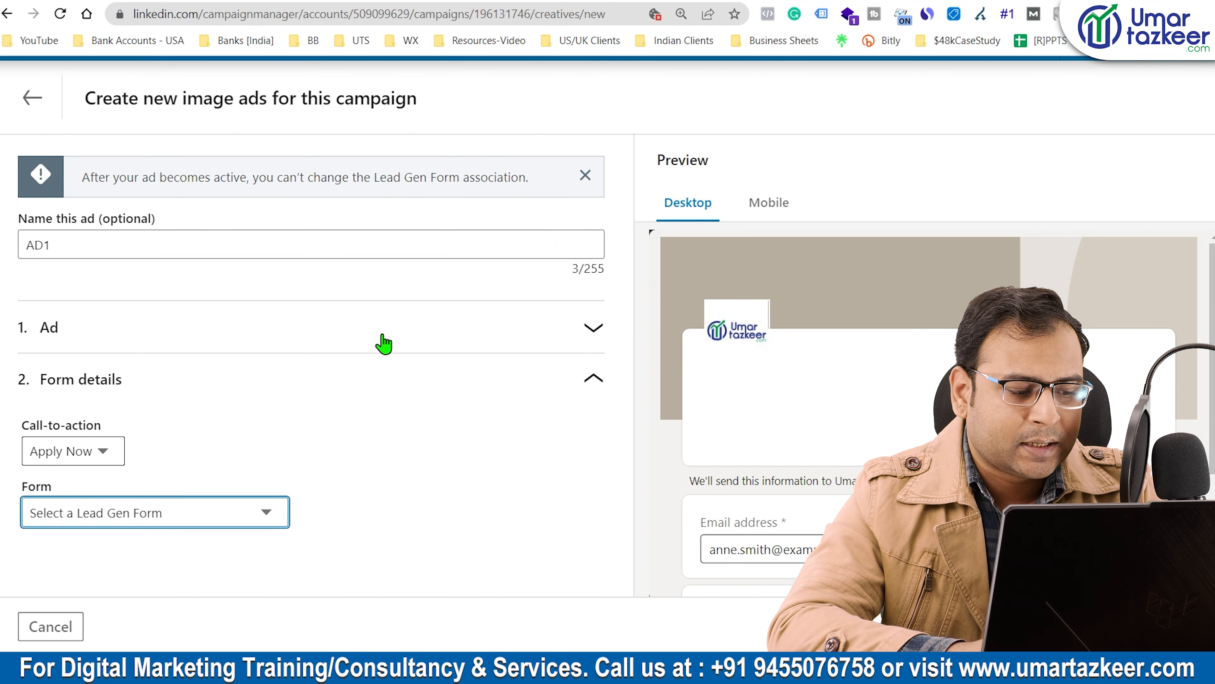
pyautogui.click(135, 518)
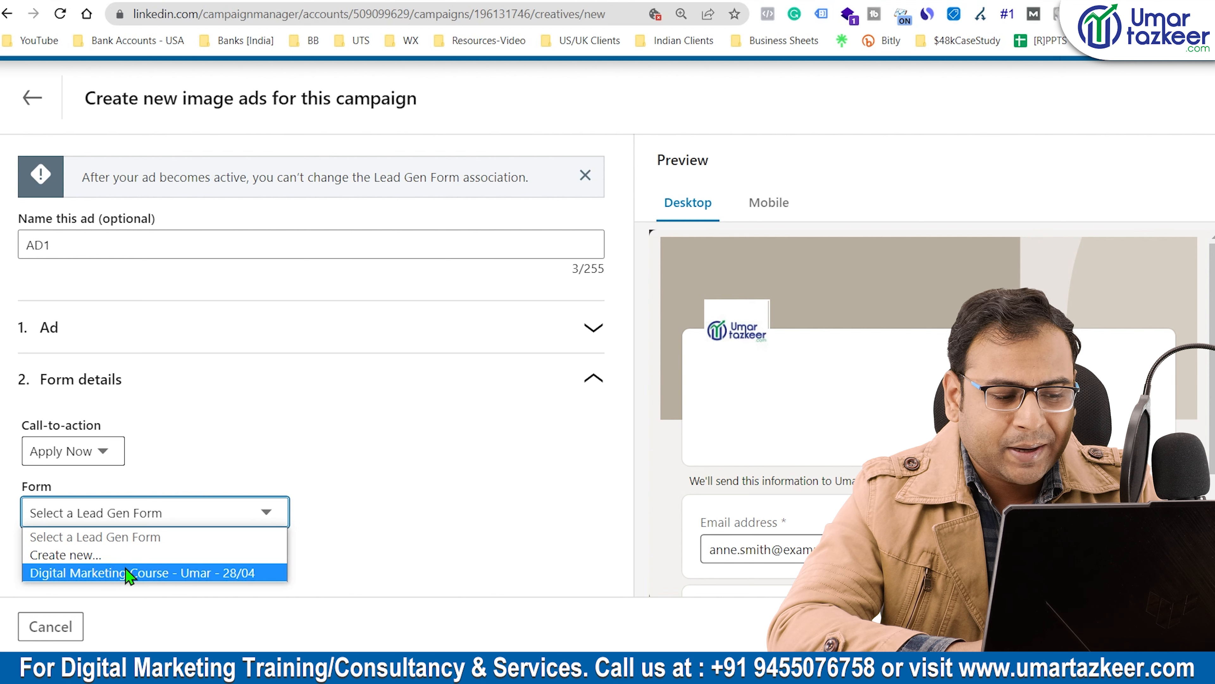
pyautogui.click(136, 573)
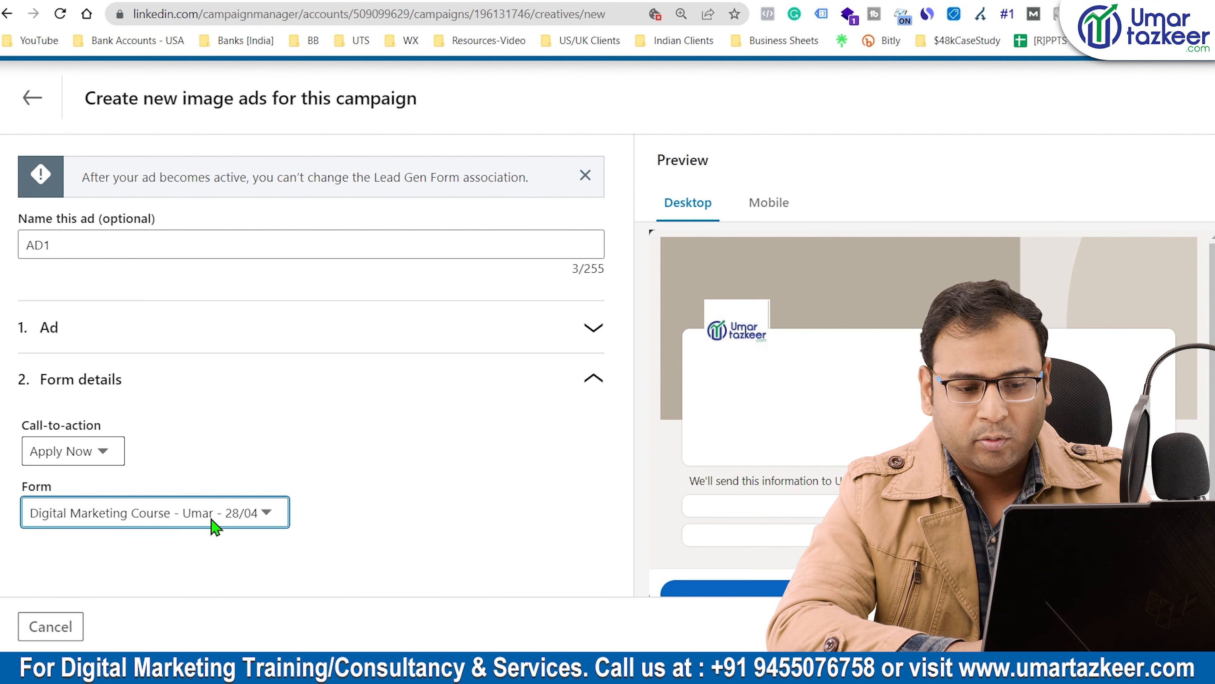
pyautogui.scroll(-5, 739, 479)
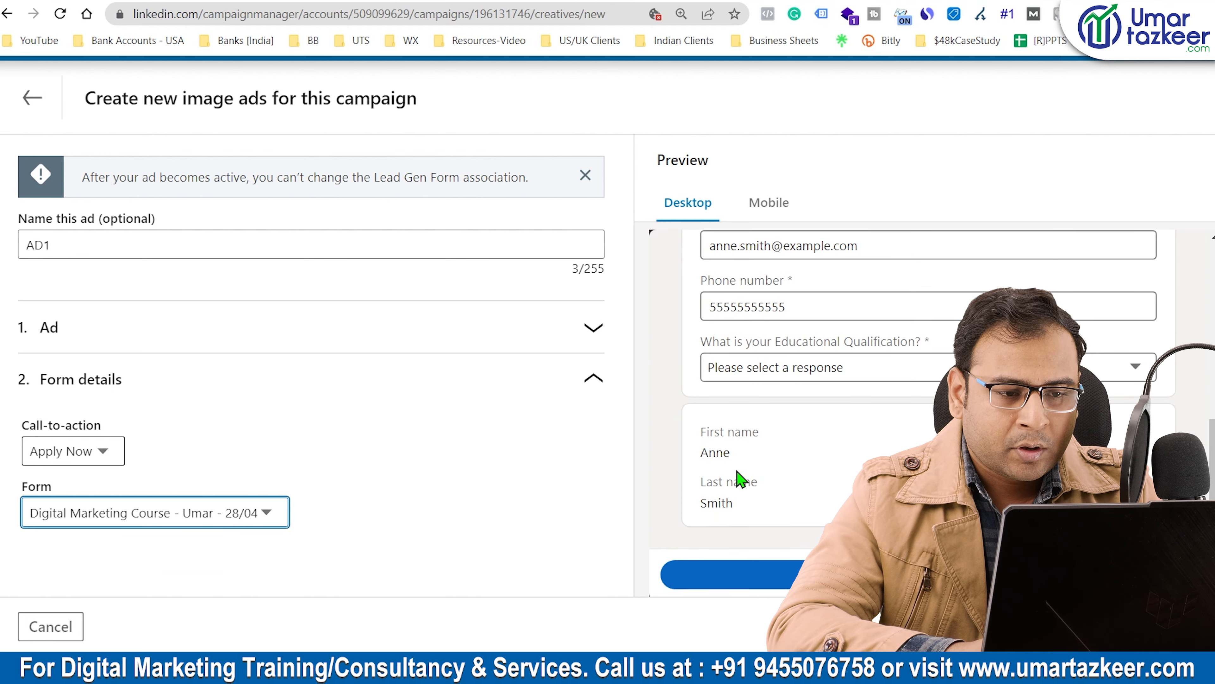
pyautogui.scroll(5, 739, 479)
pyautogui.click(153, 549)
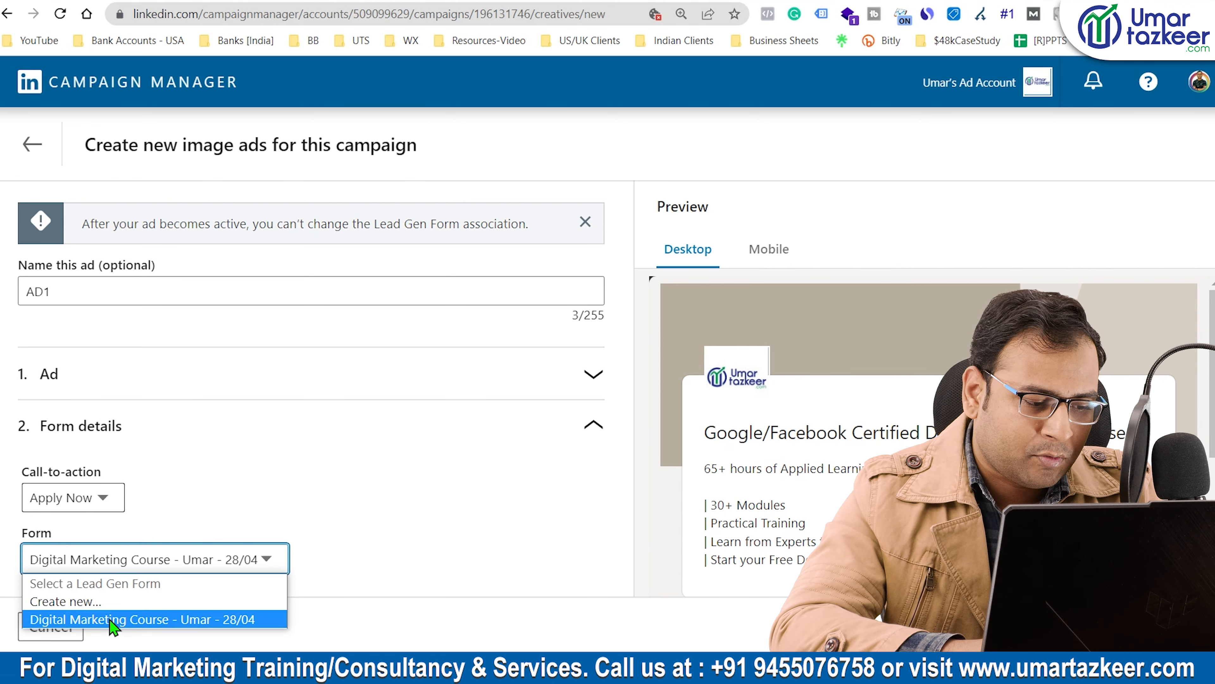
pyautogui.click(133, 619)
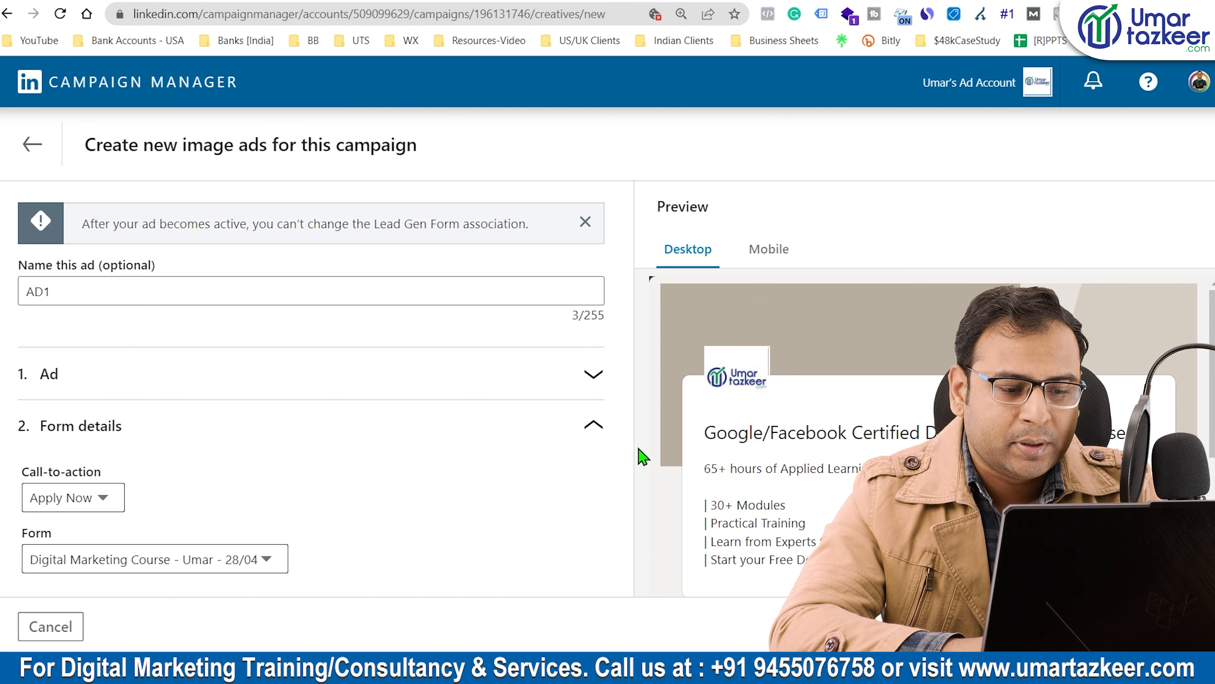
# Review the ad's text, destination URL, headline and description, and recheck the form details.
pyautogui.click(593, 376)
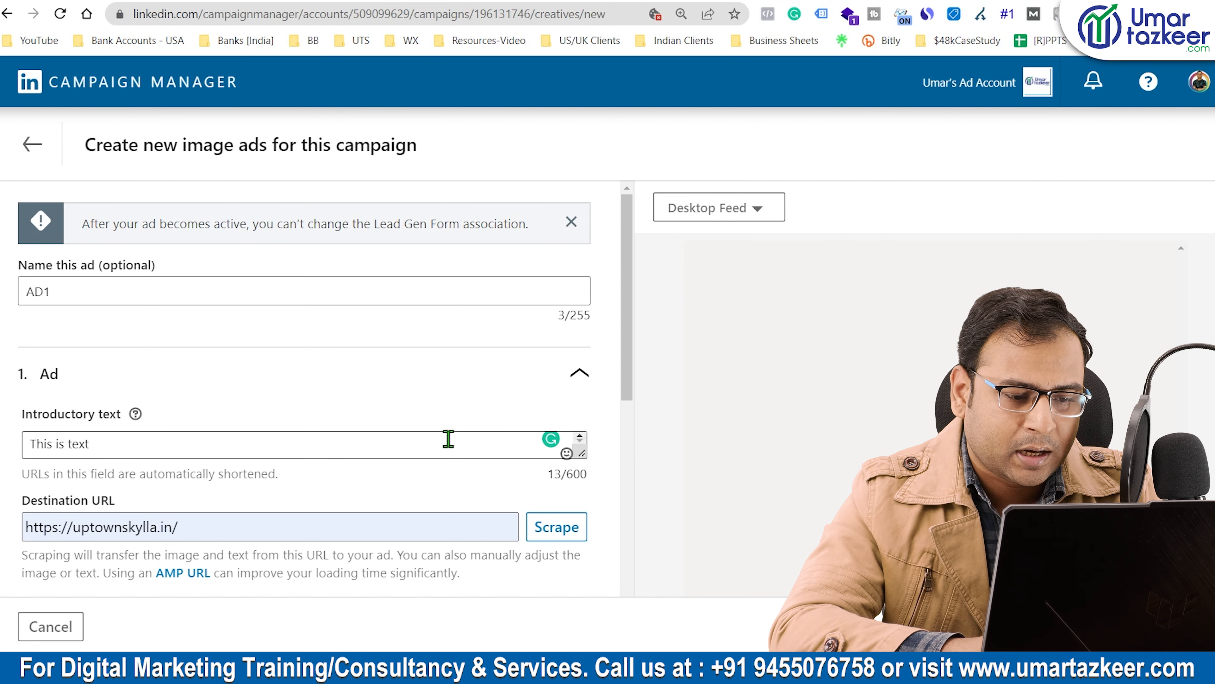
pyautogui.scroll(-10, 586, 426)
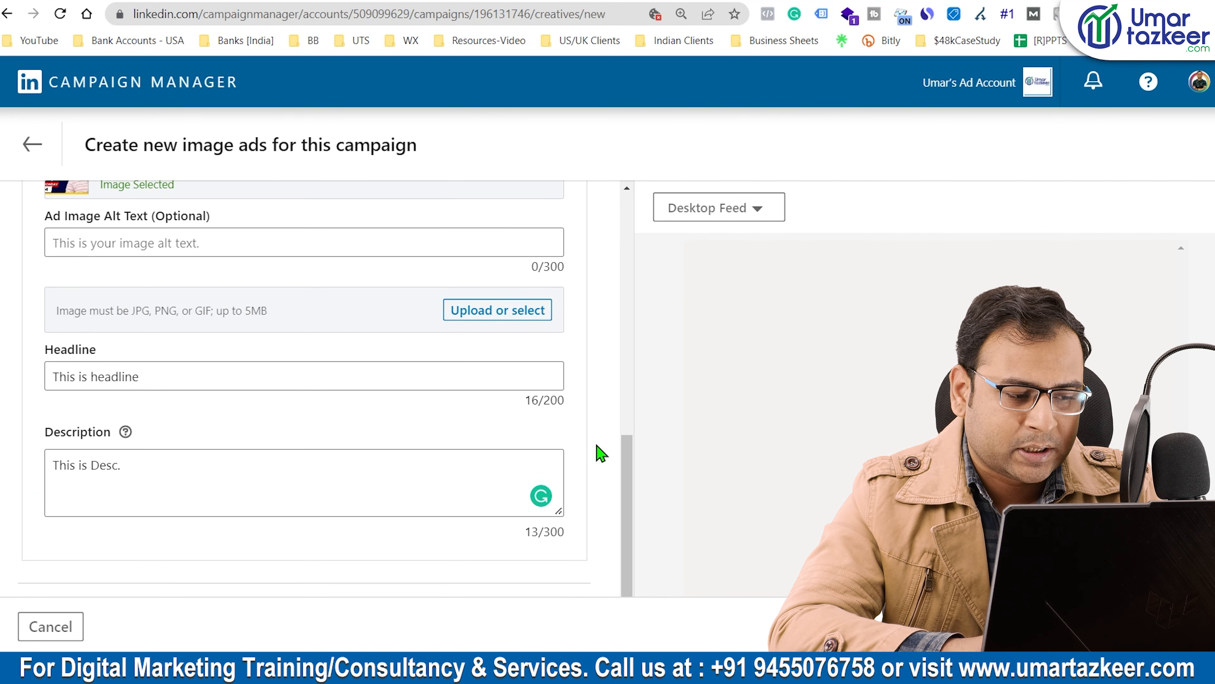
pyautogui.scroll(5, 483, 447)
pyautogui.scroll(-5, 484, 450)
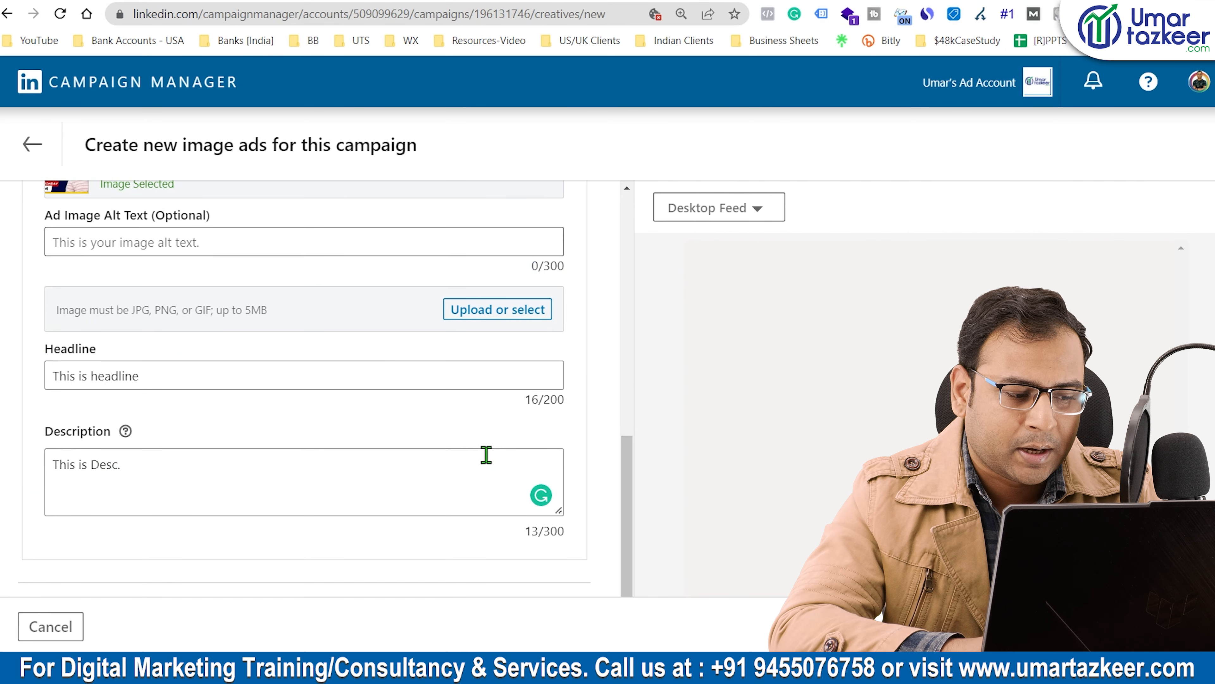
pyautogui.scroll(-3, 335, 575)
pyautogui.click(320, 580)
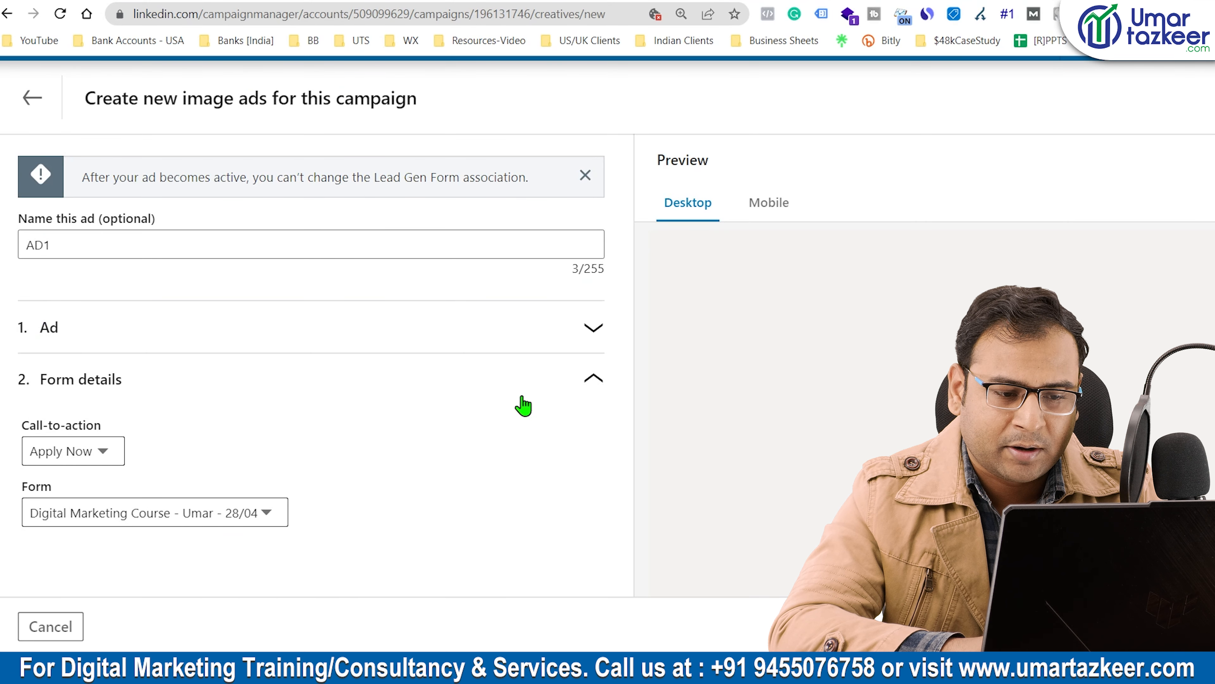
pyautogui.click(463, 339)
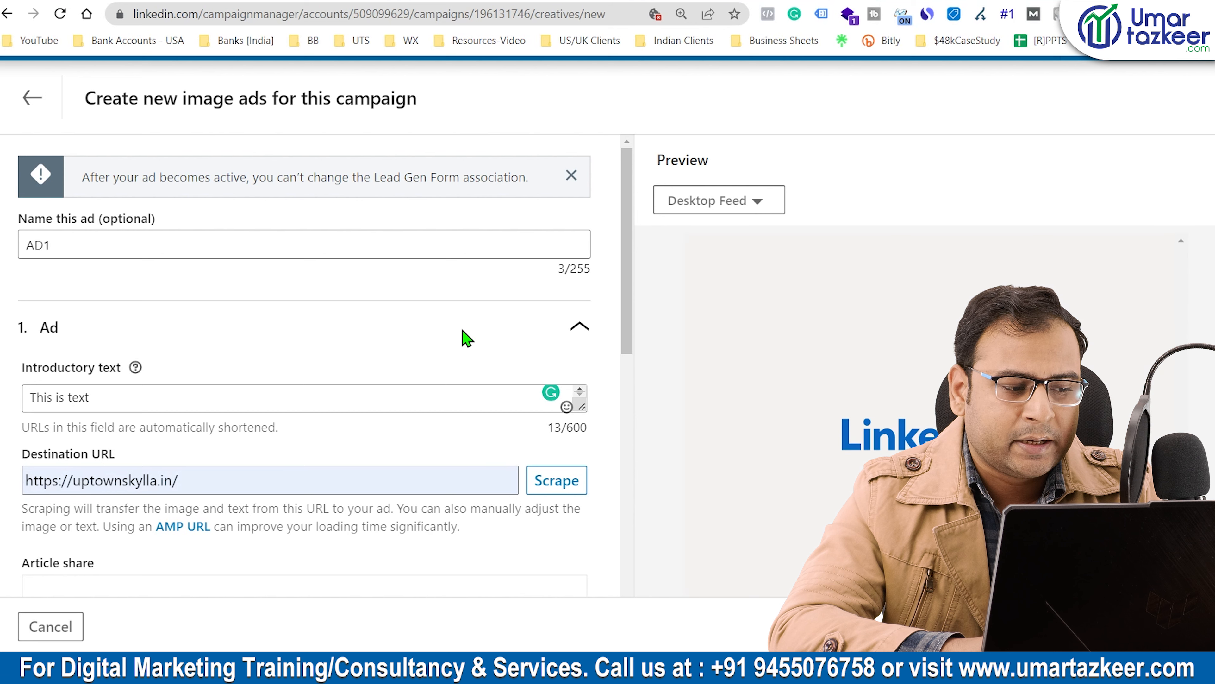
# Check the ad in the Mobile Feed preview and save it to the campaign, dismissing the feedback survey.
pyautogui.click(698, 203)
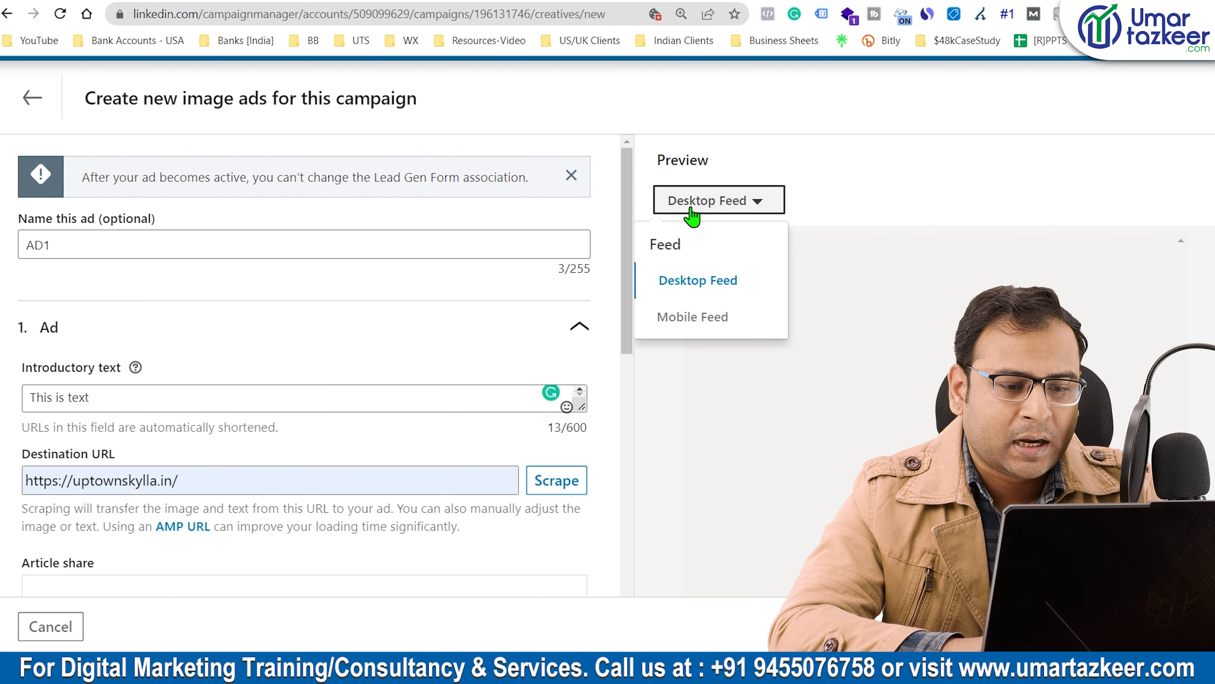
pyautogui.click(644, 316)
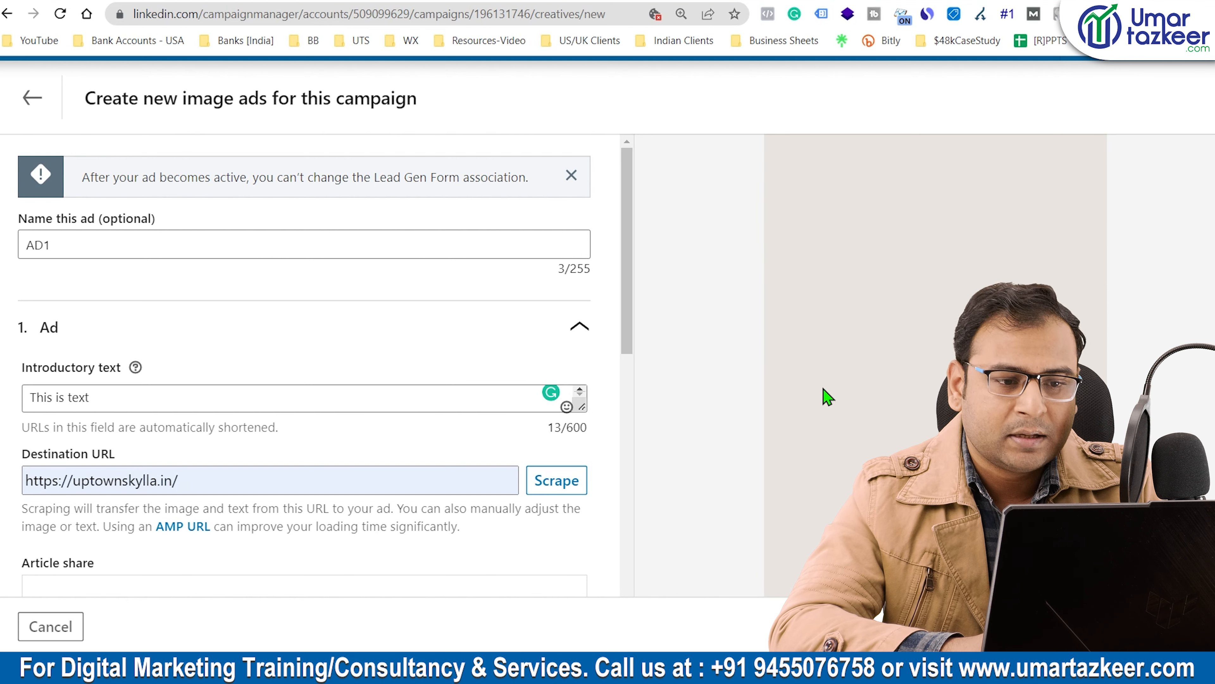
pyautogui.scroll(1, 843, 420)
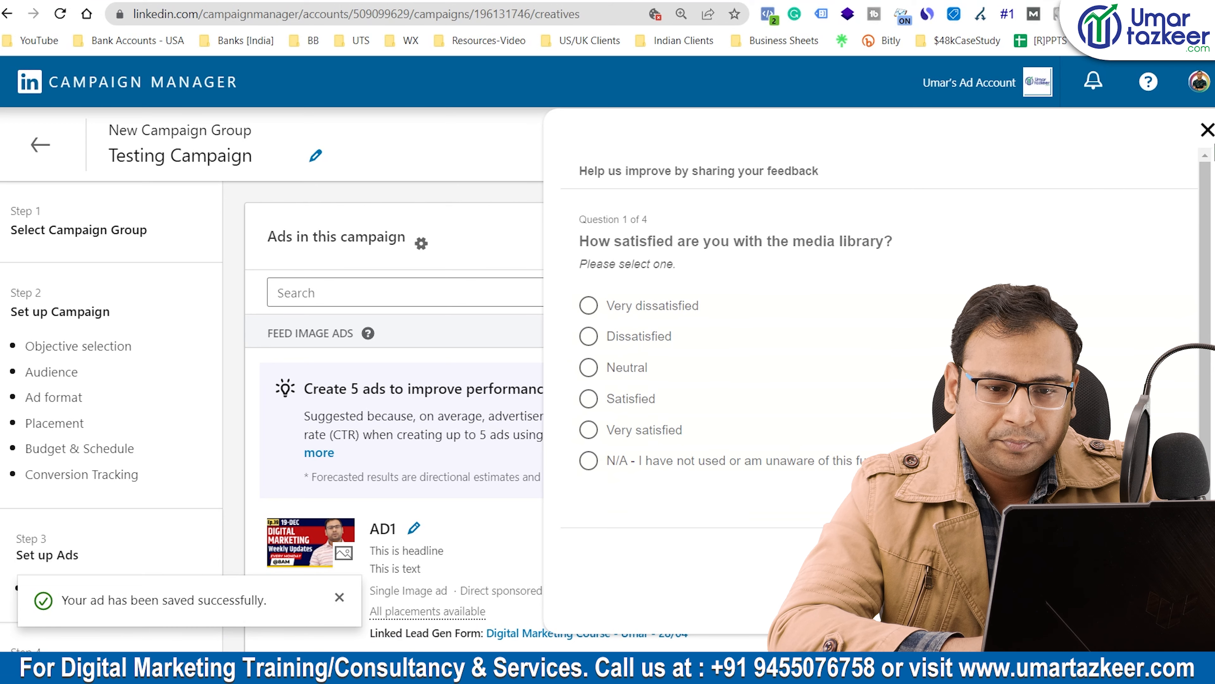
pyautogui.click(1207, 129)
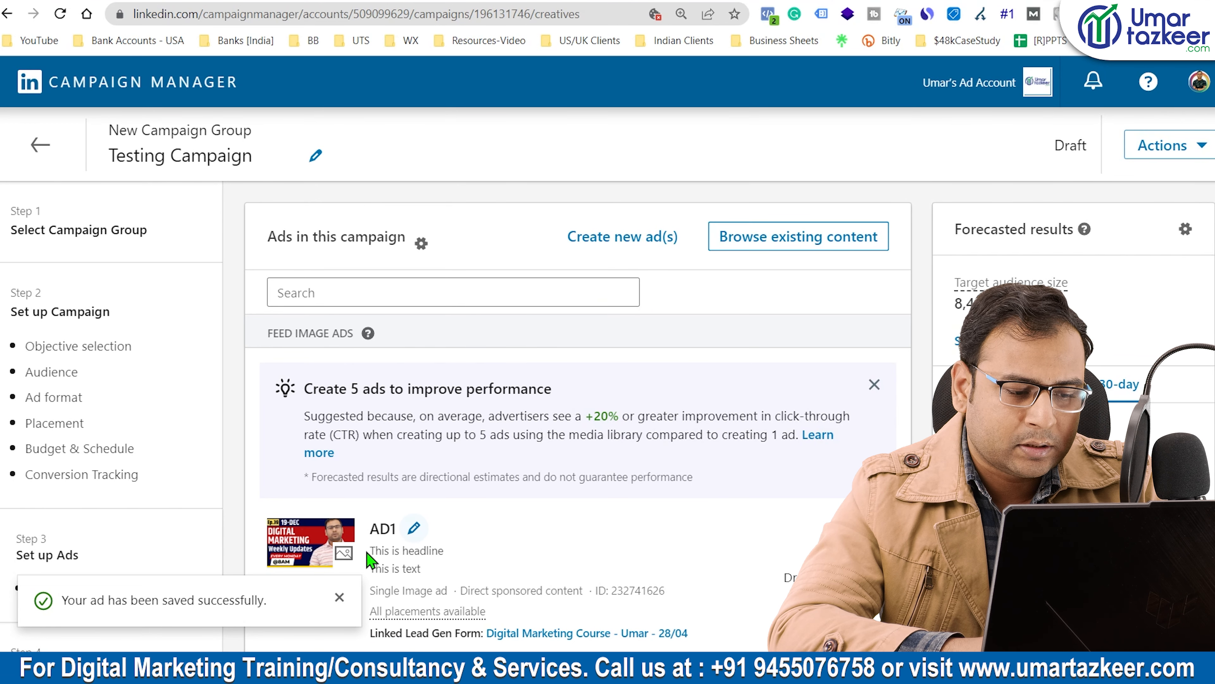
# Dismiss the ad-saved notice, proceed to the campaign review and launch the Testing Campaign.
pyautogui.click(339, 597)
pyautogui.scroll(-3, 720, 462)
pyautogui.click(882, 568)
pyautogui.scroll(-15, 486, 497)
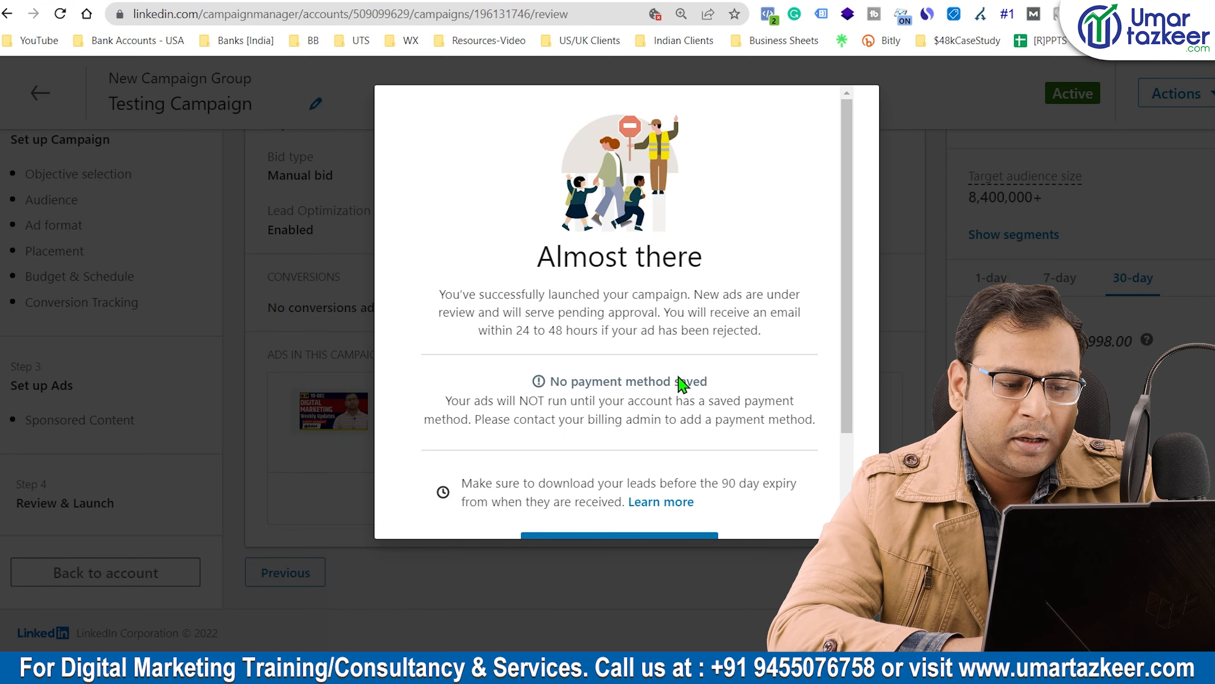
# Read through the campaign launch confirmation and go to the account overview.
pyautogui.scroll(-3, 812, 266)
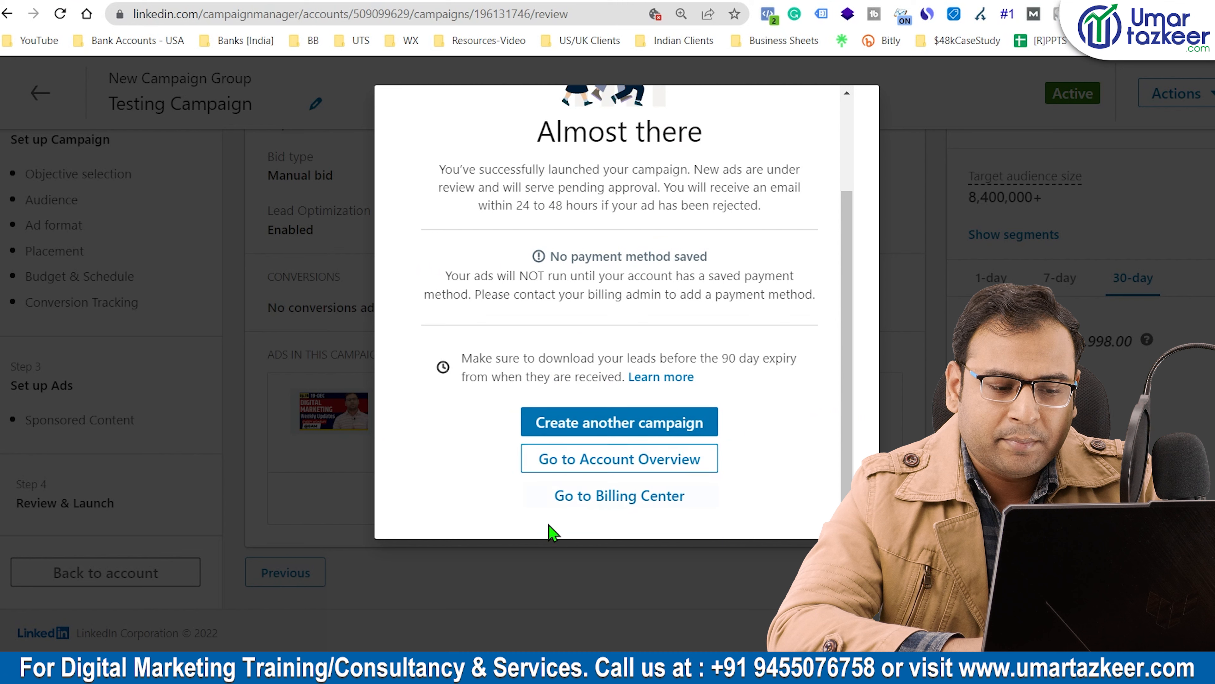
pyautogui.scroll(3, 762, 273)
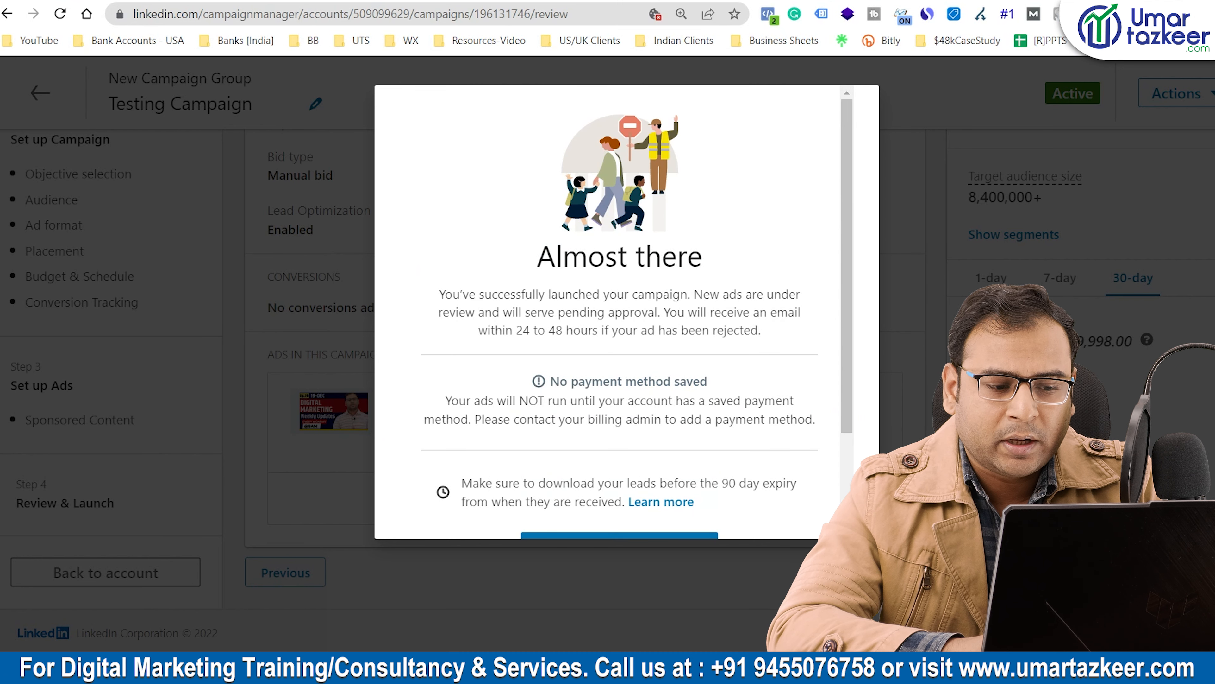
pyautogui.scroll(-3, 593, 373)
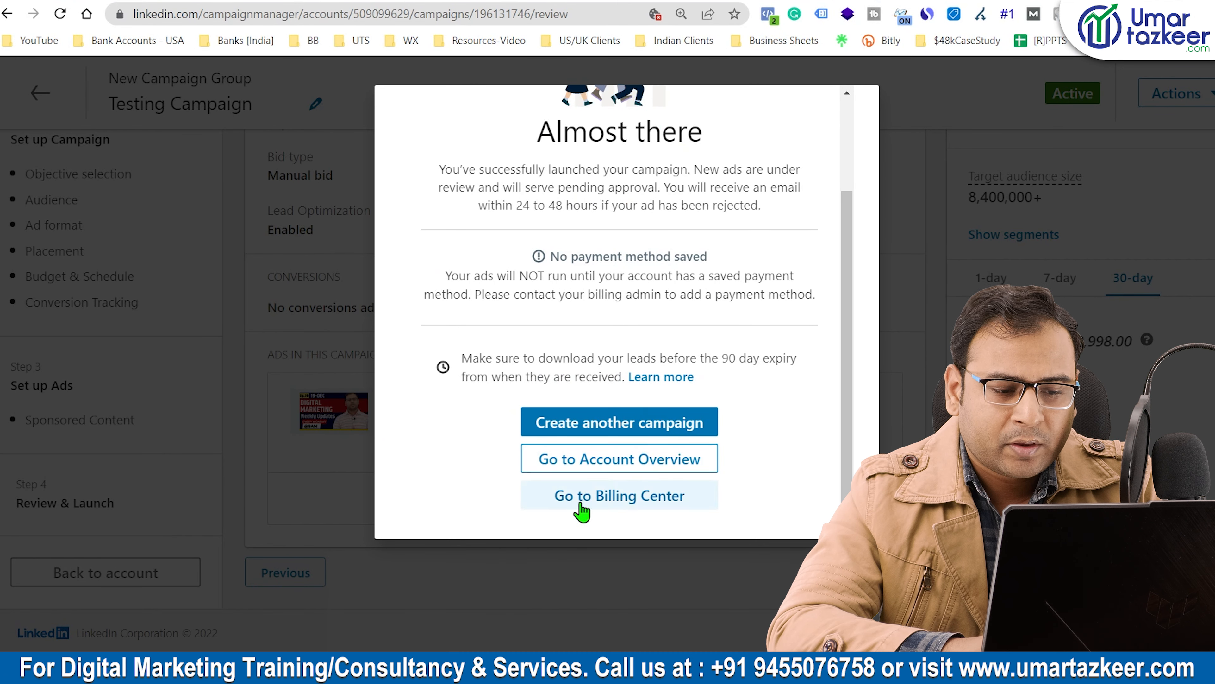
pyautogui.click(595, 460)
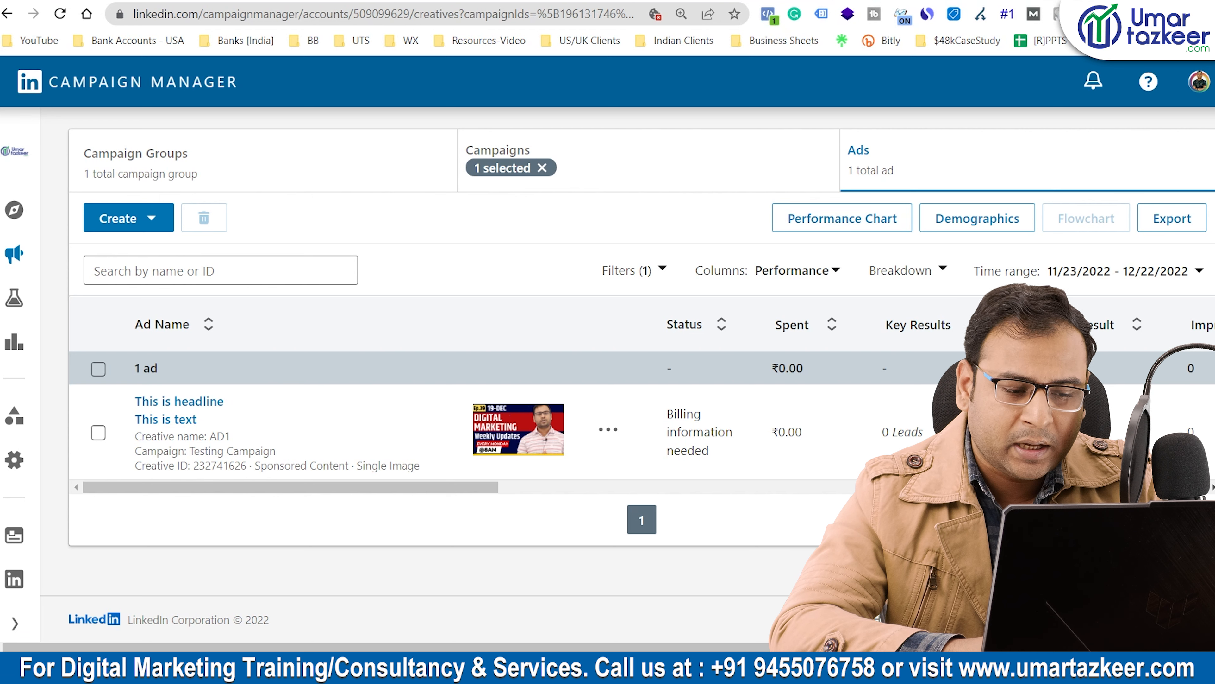
# Look across the ad's performance metrics and check the available breakdown options.
pyautogui.hscroll(10, 641, 388)
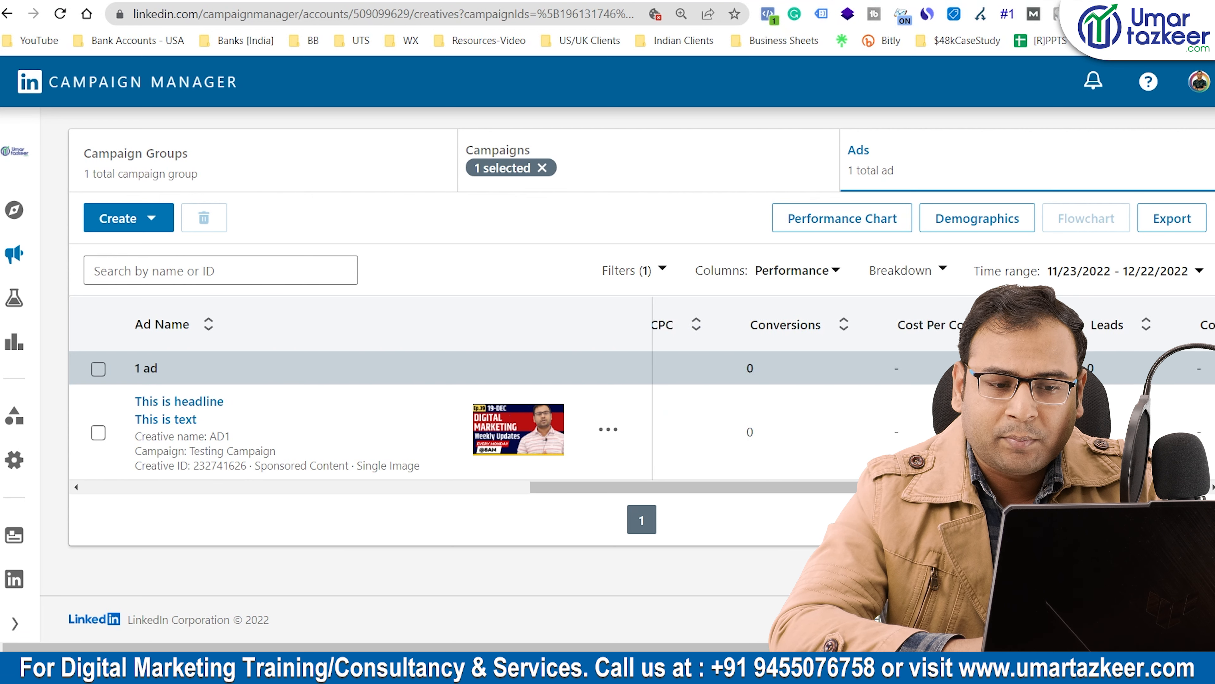
pyautogui.hscroll(-10, 915, 352)
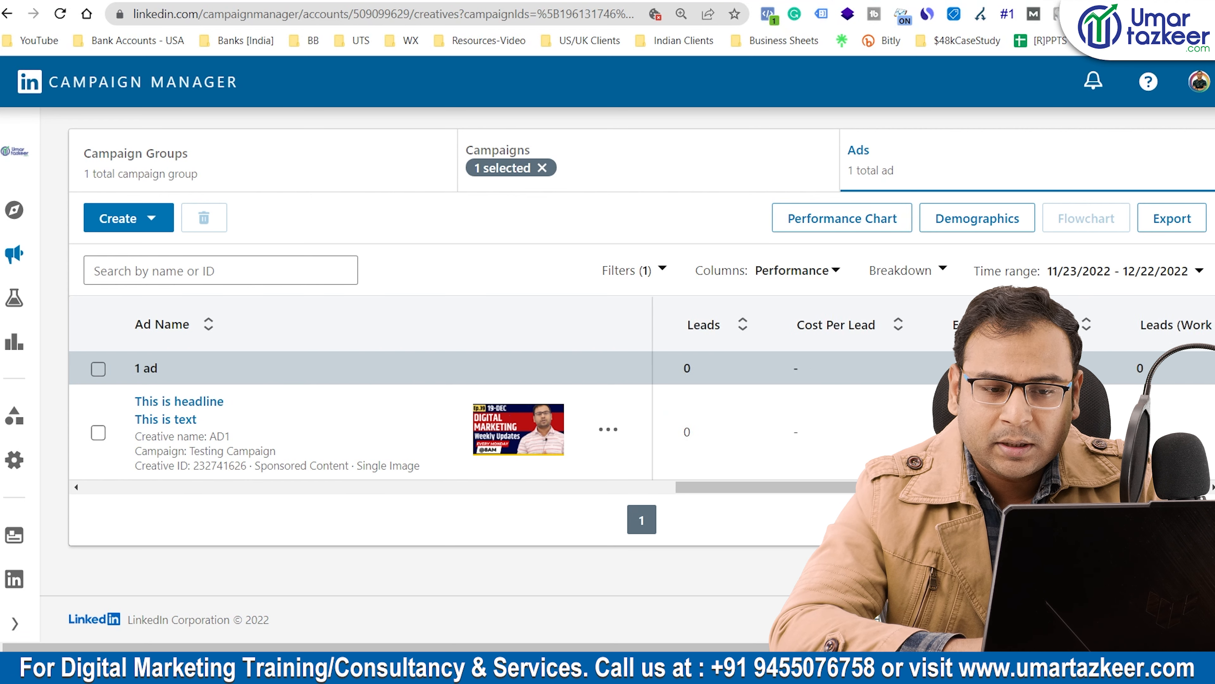
pyautogui.click(899, 272)
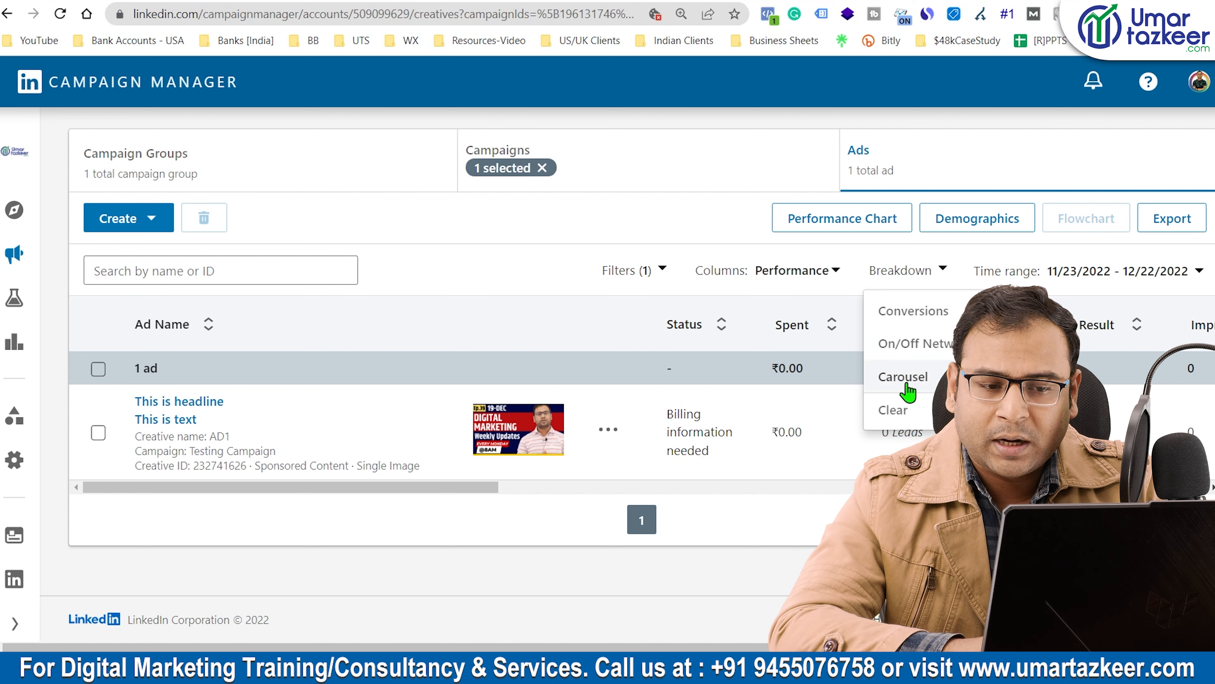
# Check the column presets, browse the columns offered for a custom view and close the customization without changes.
pyautogui.click(824, 282)
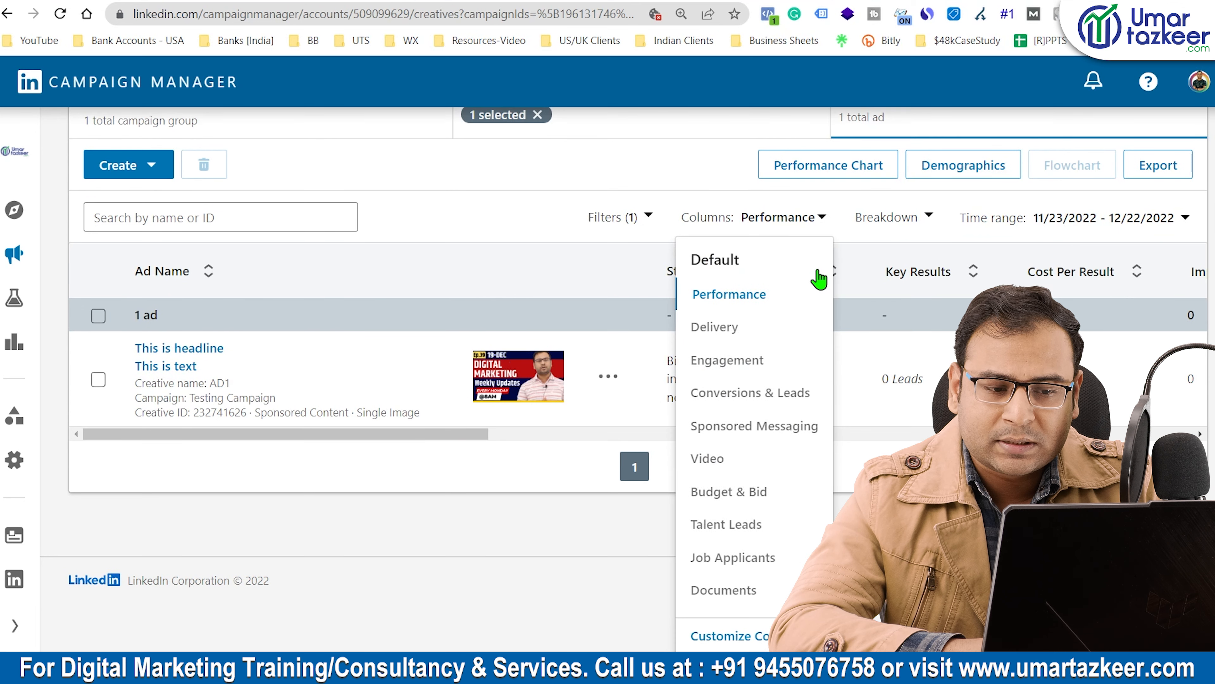
pyautogui.scroll(-3, 792, 565)
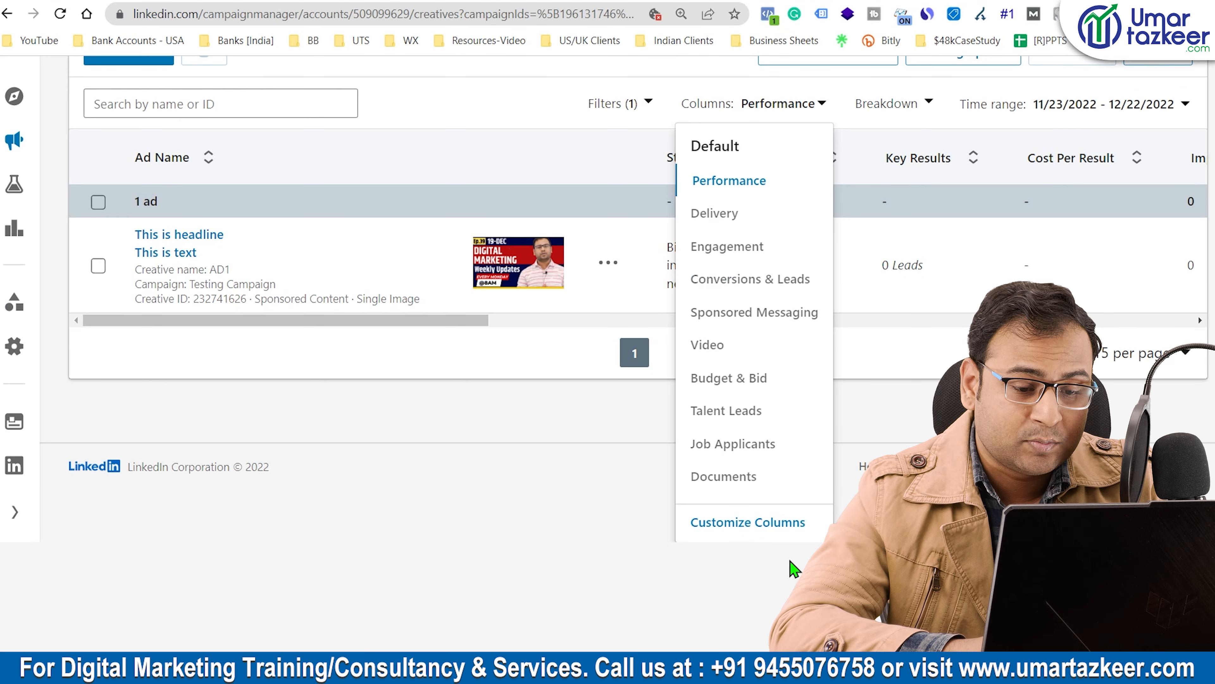
pyautogui.click(748, 522)
pyautogui.scroll(-10, 537, 426)
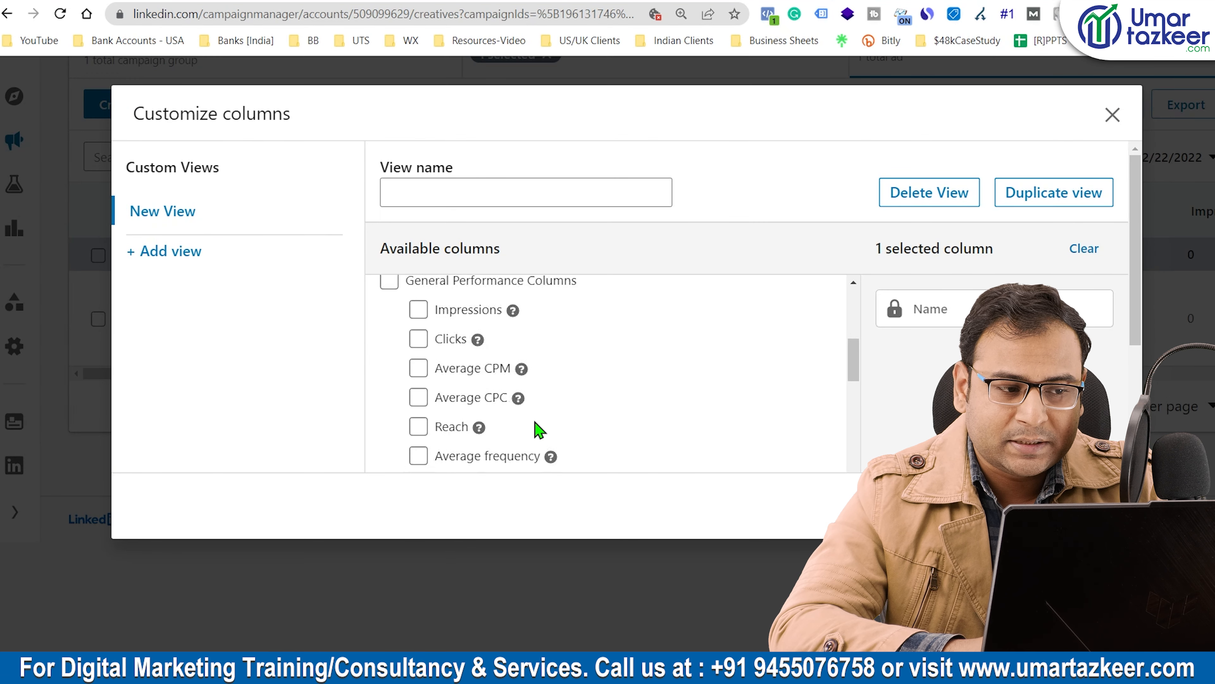
pyautogui.scroll(10, 537, 426)
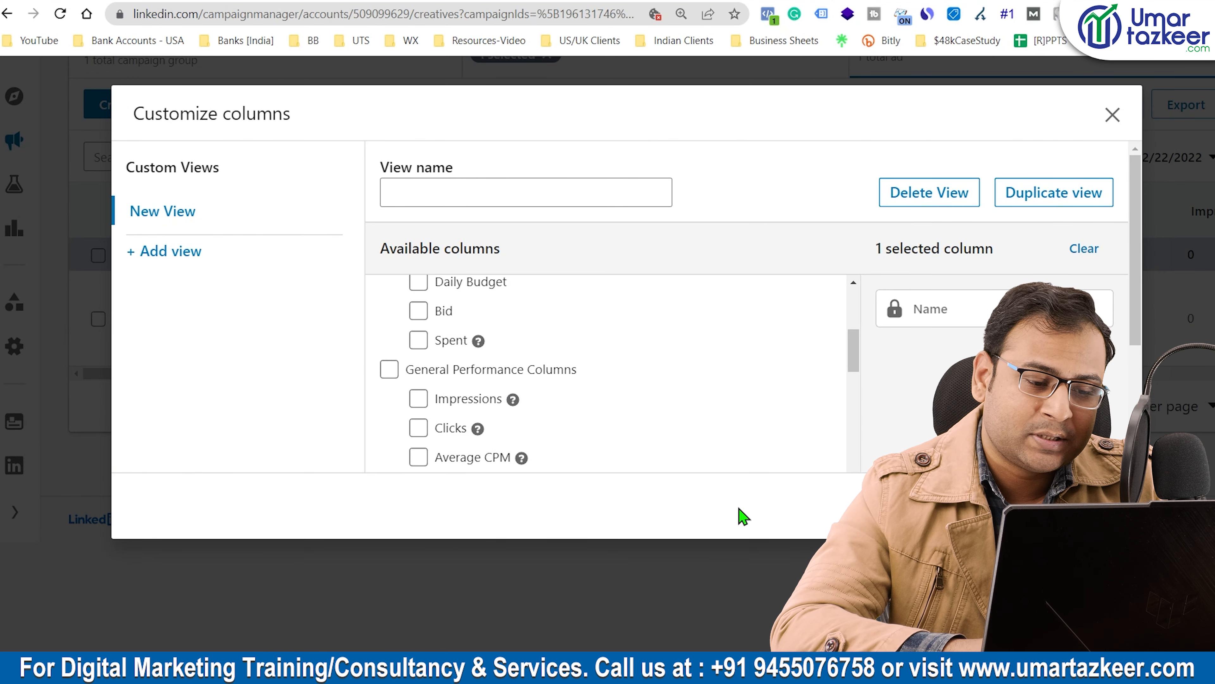
pyautogui.press('Escape')
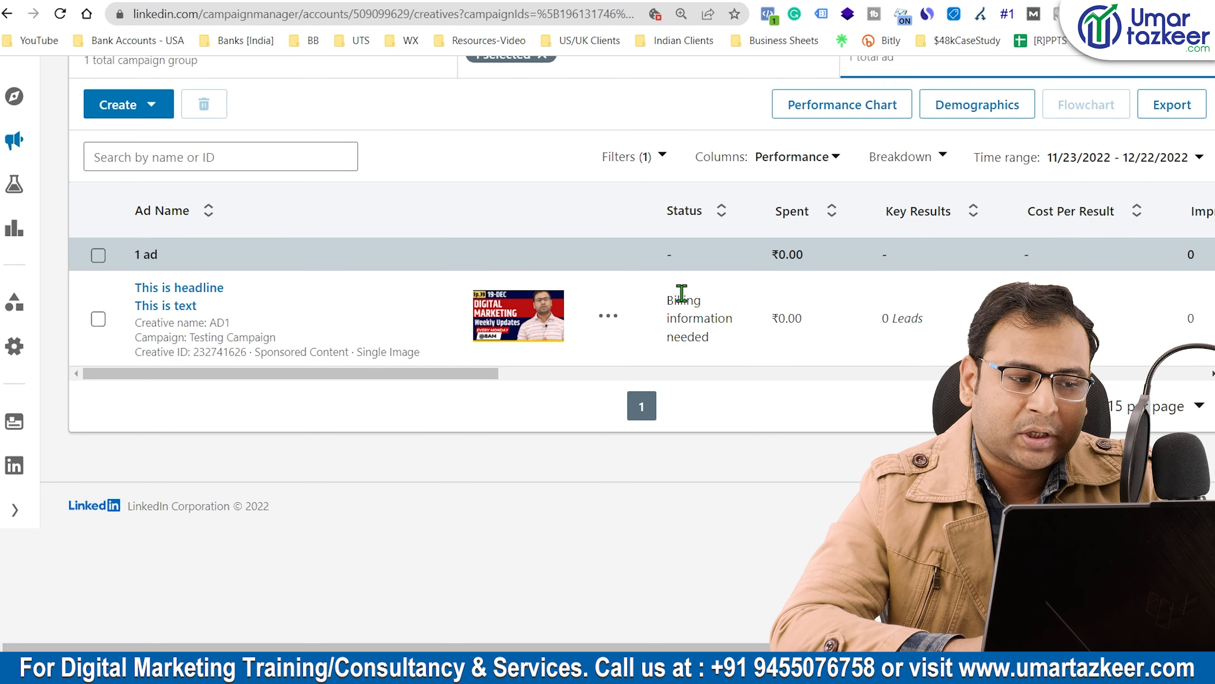
# Go to the account's Lead Gen Forms assets and start creating a new form.
pyautogui.scroll(3, 682, 294)
pyautogui.hscroll(-5, 627, 431)
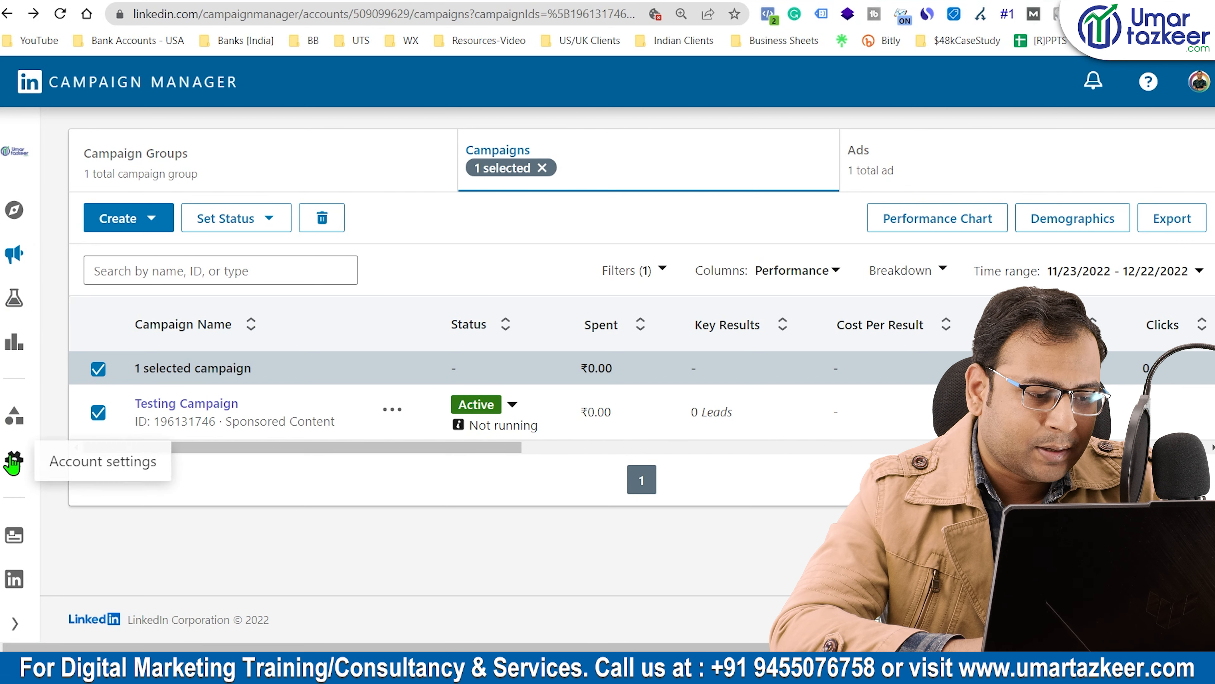
pyautogui.click(15, 416)
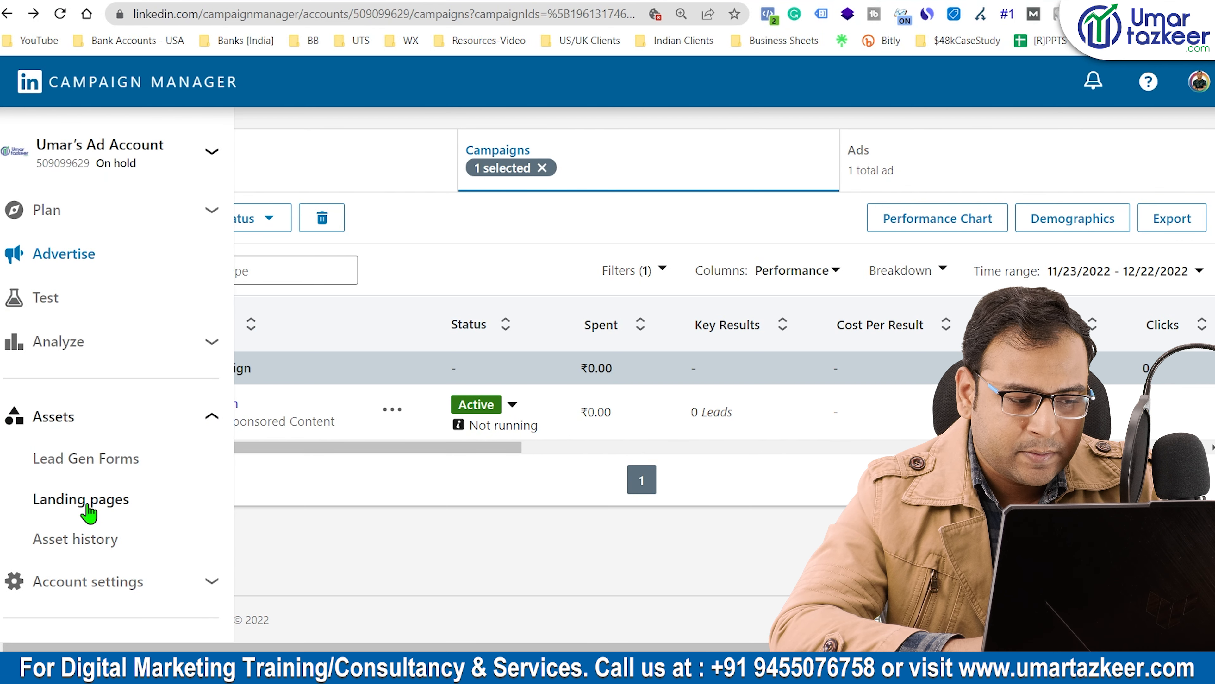
pyautogui.click(81, 459)
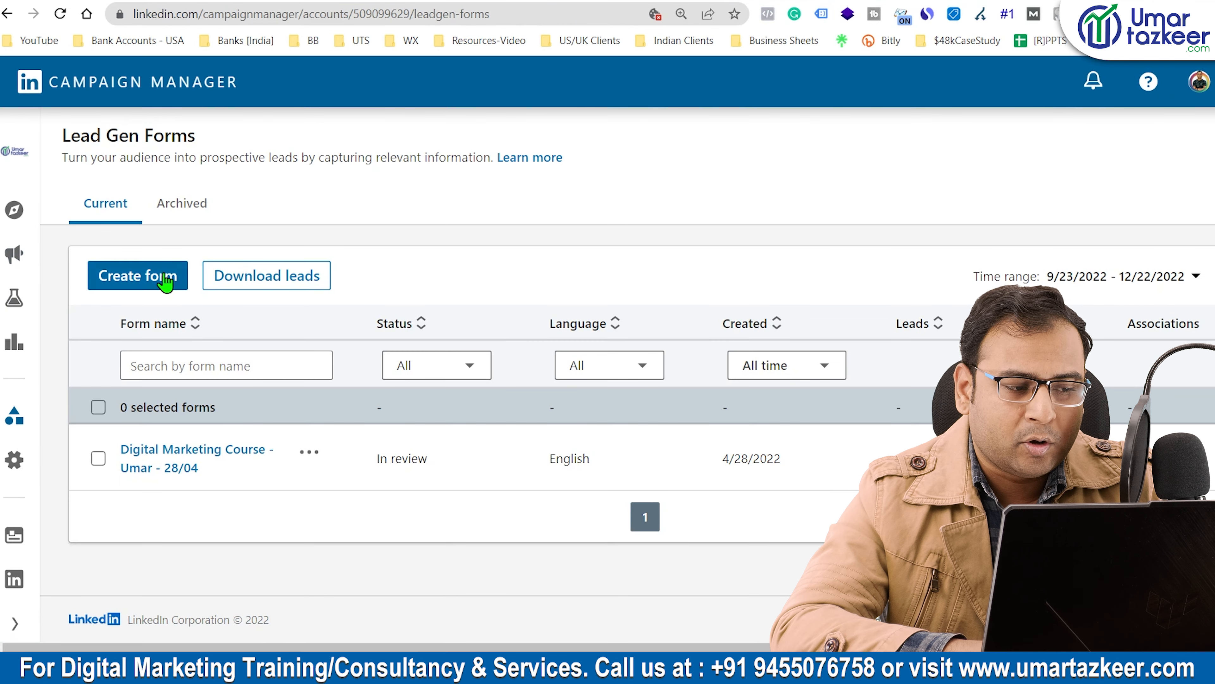
pyautogui.click(168, 277)
# Replace the default form name with Demo Form.
pyautogui.click(423, 307)
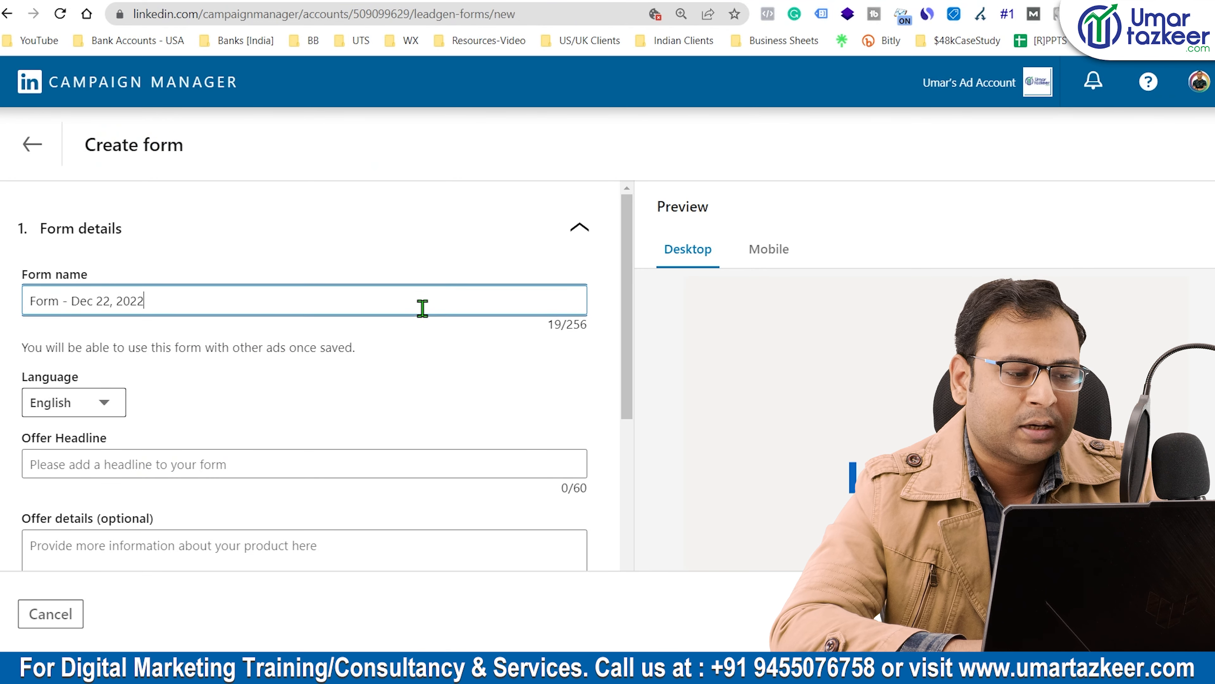
pyautogui.tripleClick(369, 307)
pyautogui.write('Demo F')
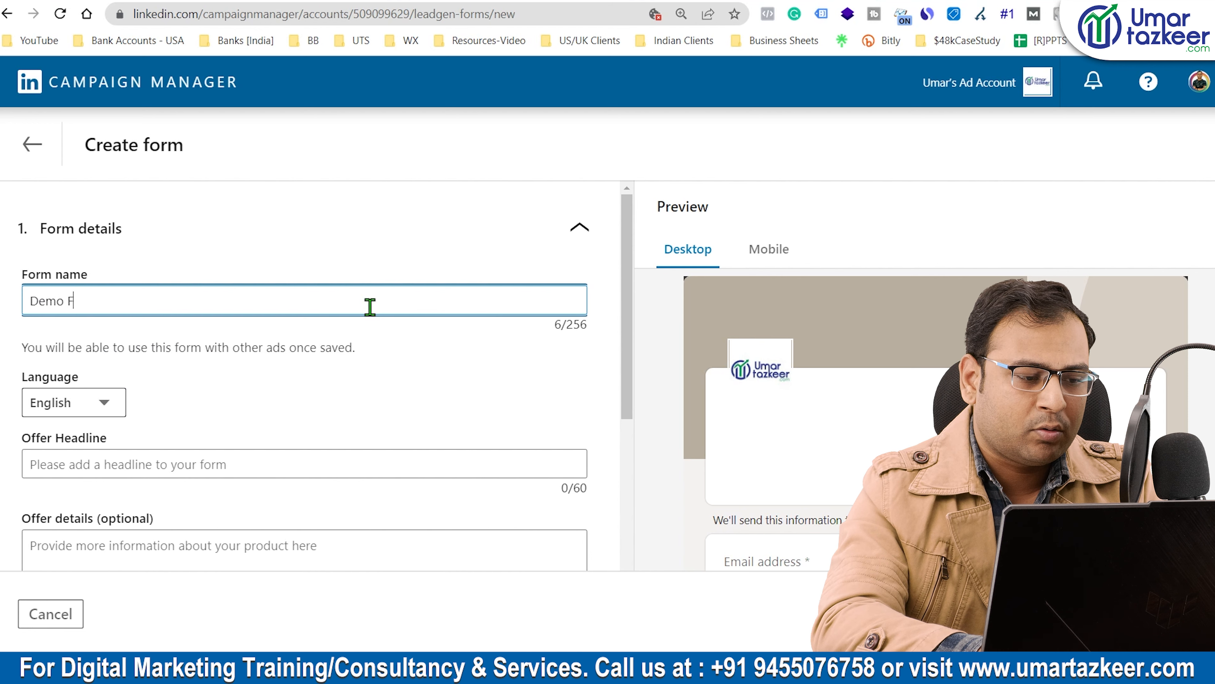
pyautogui.write('orm')
pyautogui.click(325, 413)
# Copy the offer headline from the Notepad notes into the form and trim it to "Learn Management from Industry Expert".
pyautogui.scroll(-3, 287, 397)
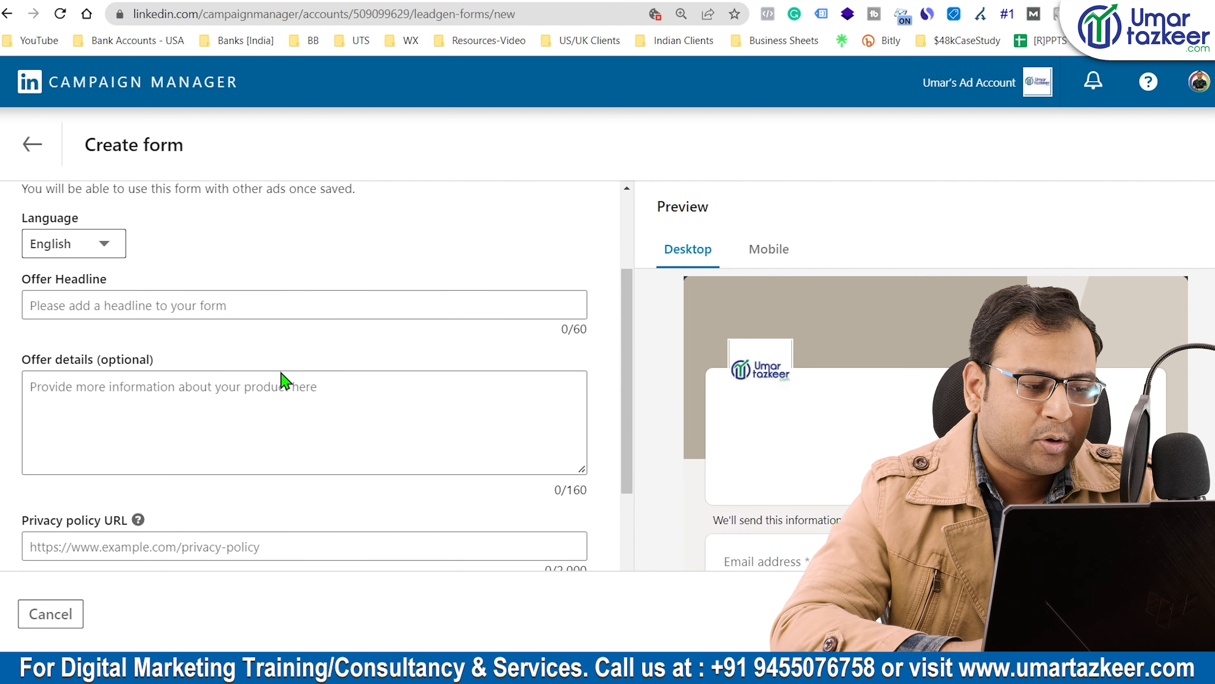
pyautogui.click(135, 305)
pyautogui.scroll(-2, 825, 522)
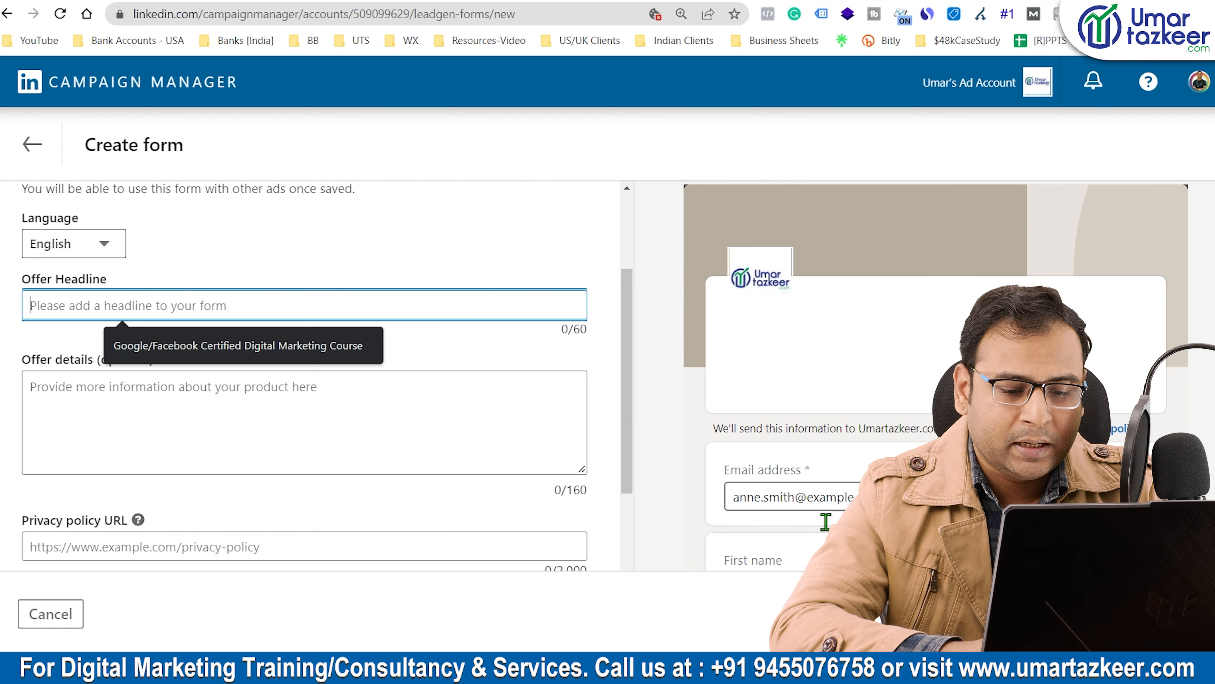
pyautogui.click(599, 668)
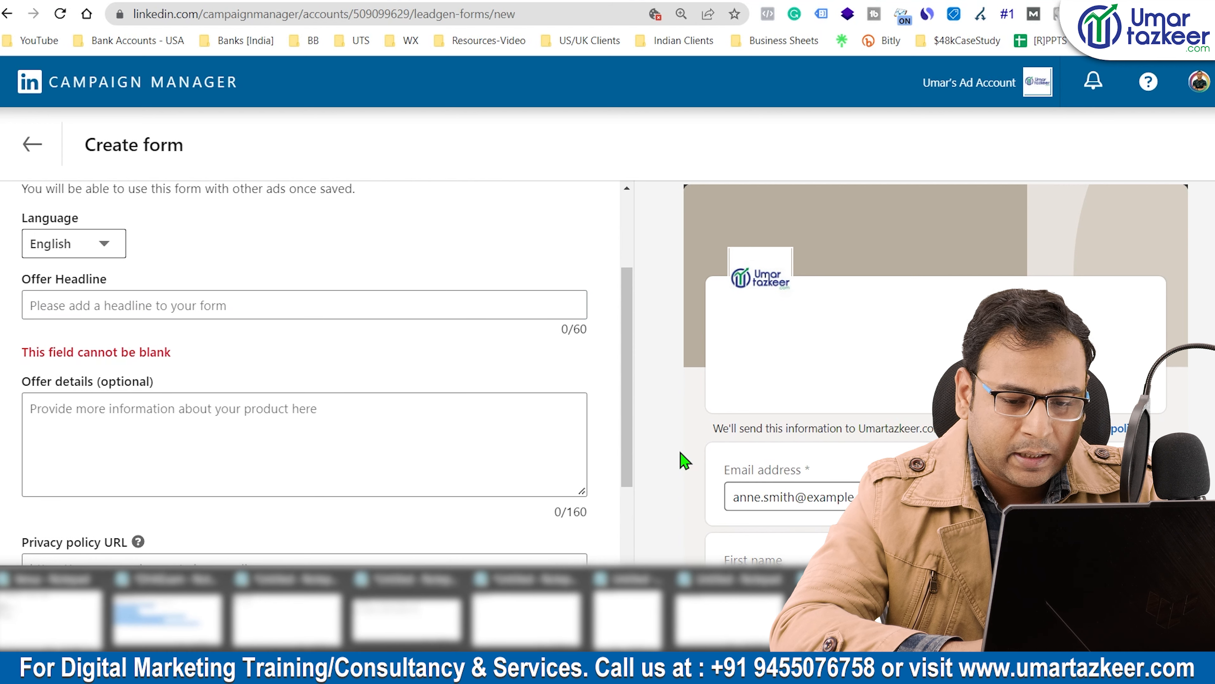
pyautogui.click(526, 620)
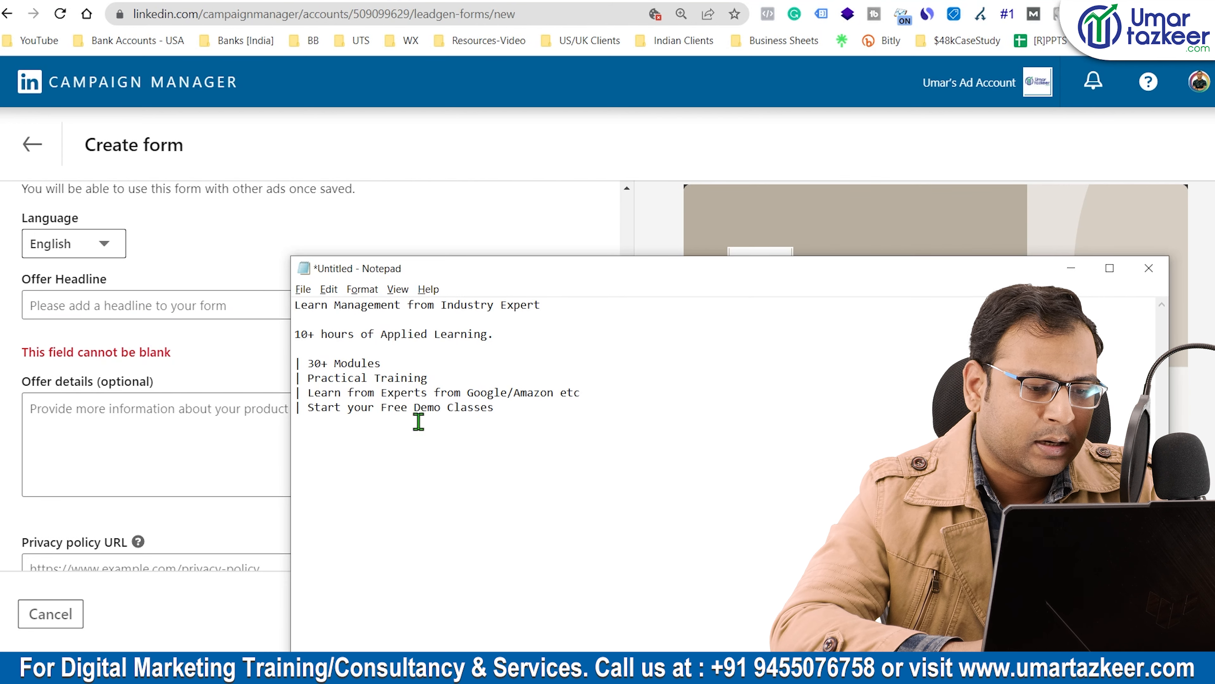
pyautogui.moveTo(561, 334); pyautogui.dragTo(259, 297)
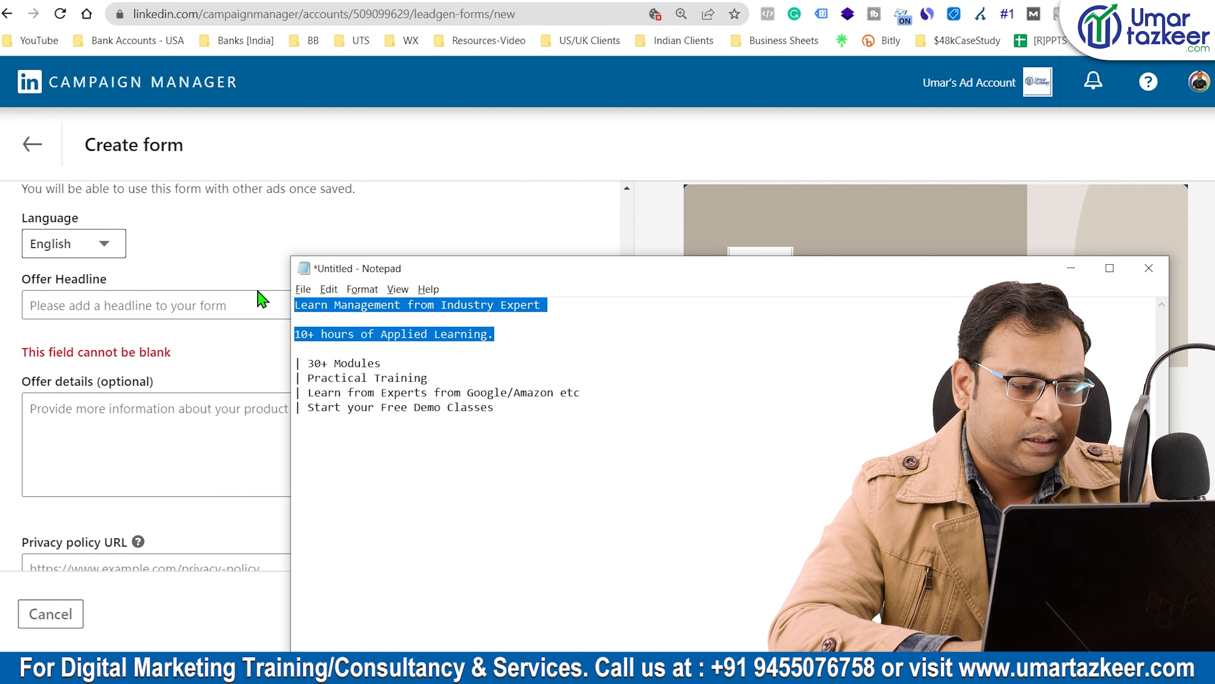
pyautogui.click(110, 306)
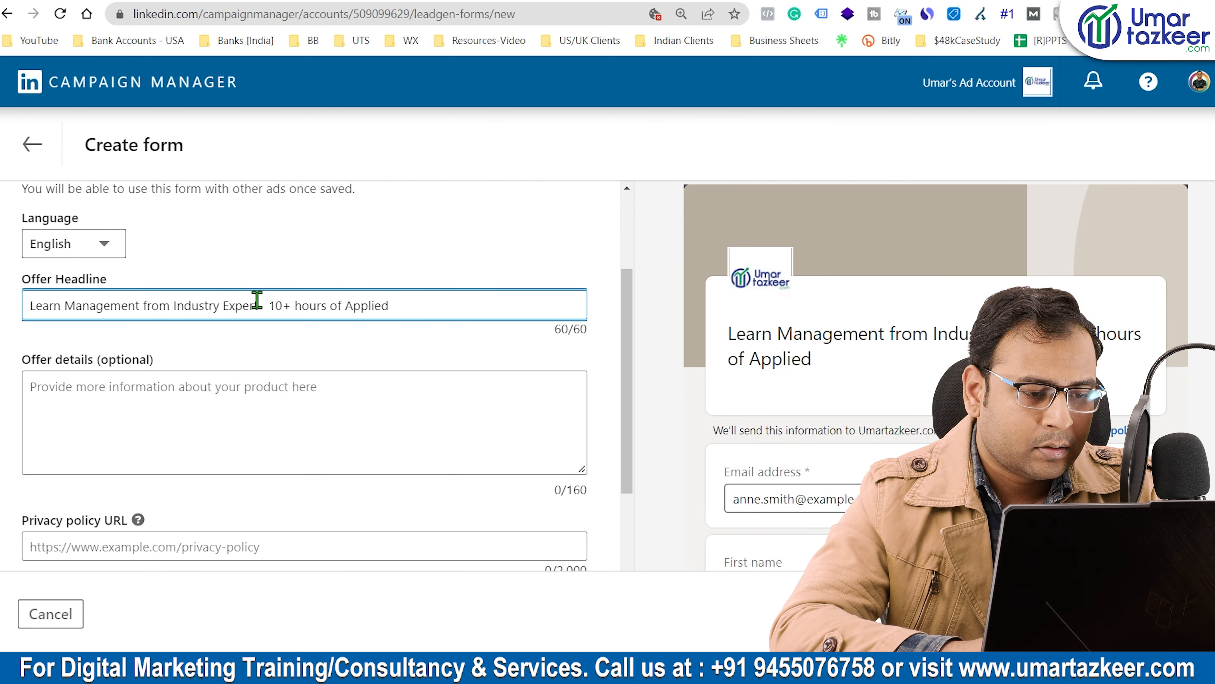
pyautogui.moveTo(257, 299); pyautogui.dragTo(761, 267)
pyautogui.press('BackSpace')
# Copy the Notepad text from "10+ hours of Applied Learning." through "Start your Free Demo Classes" into the form's offer details.
pyautogui.hotkey('alt', 'Tab')
pyautogui.click(559, 393)
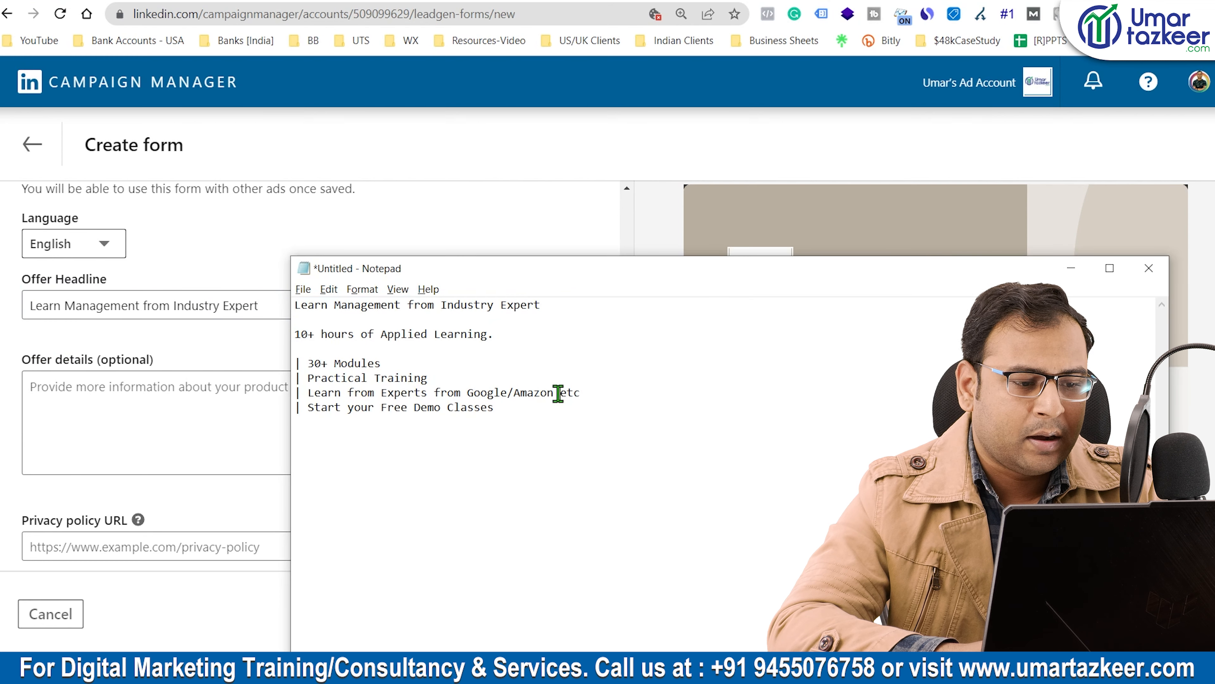
pyautogui.moveTo(550, 410); pyautogui.dragTo(305, 332)
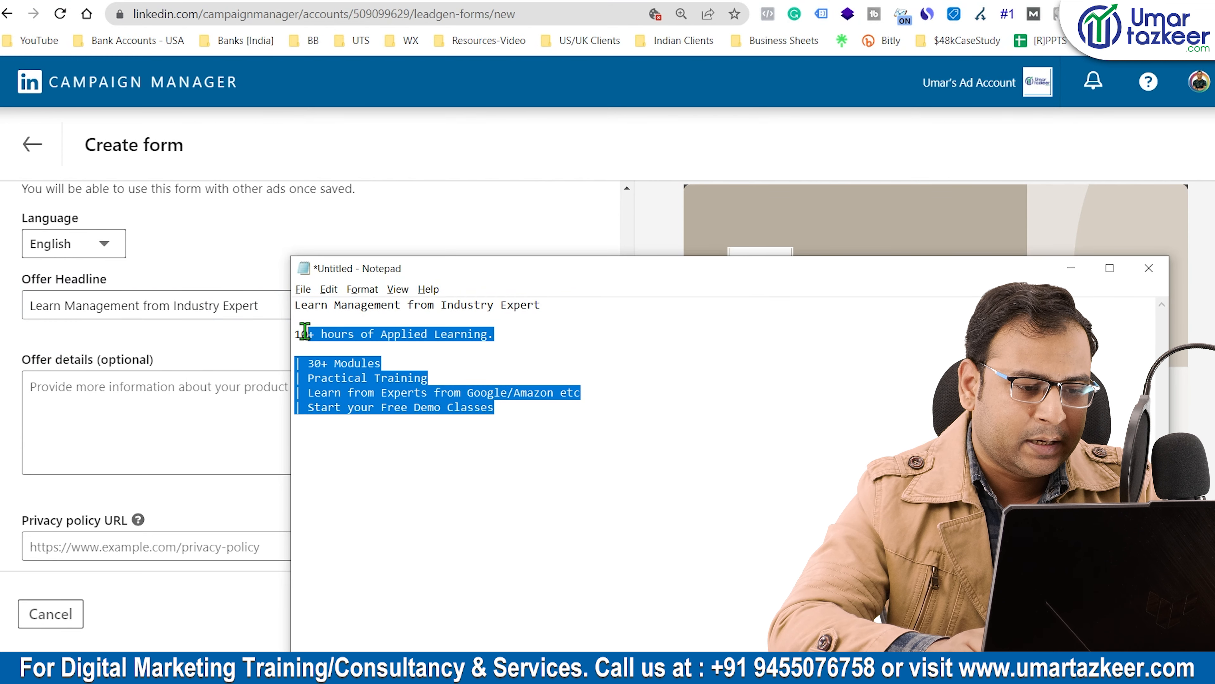
pyautogui.hotkey('ctrl', 'c')
pyautogui.click(98, 407)
pyautogui.hotkey('ctrl', 'v')
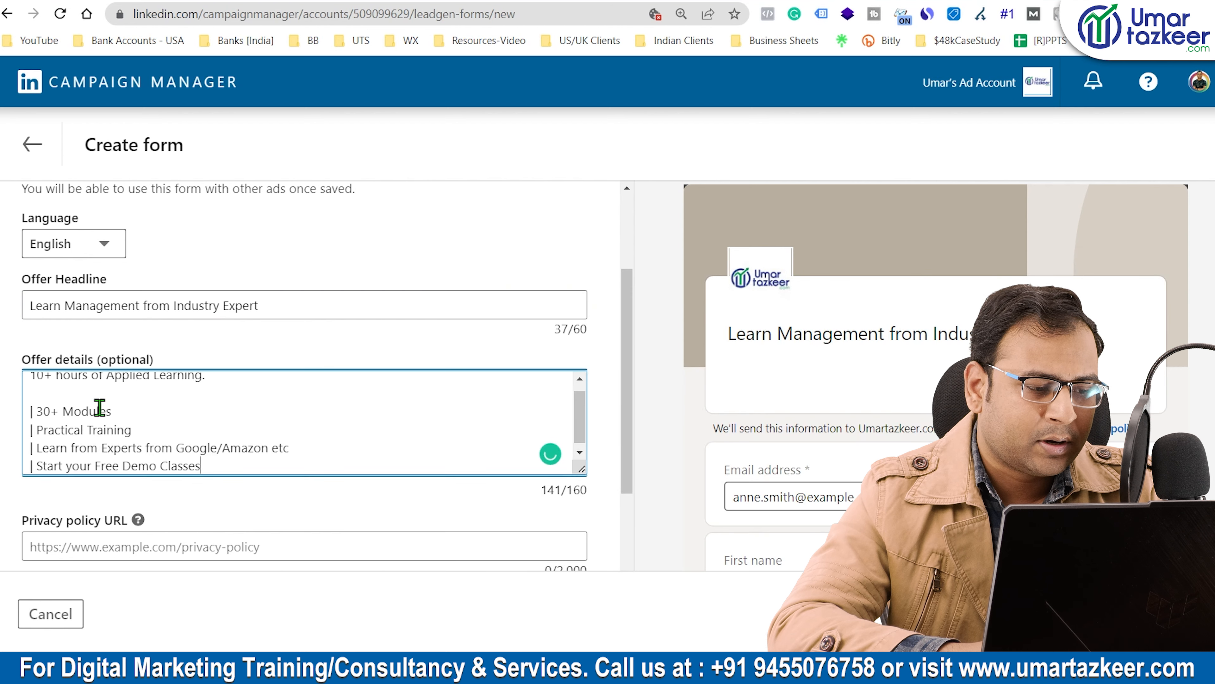
# Look over the privacy policy fields, then the lead details, custom question and checkbox options alongside the form preview.
pyautogui.scroll(-3, 334, 369)
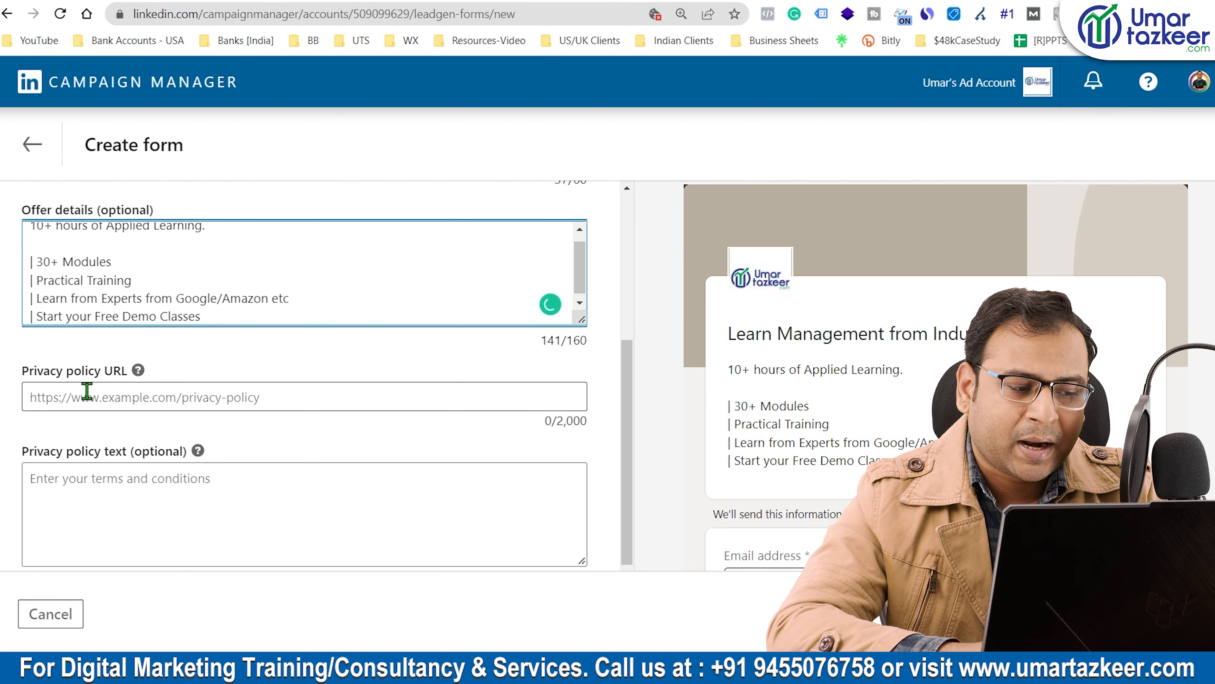
pyautogui.click(122, 488)
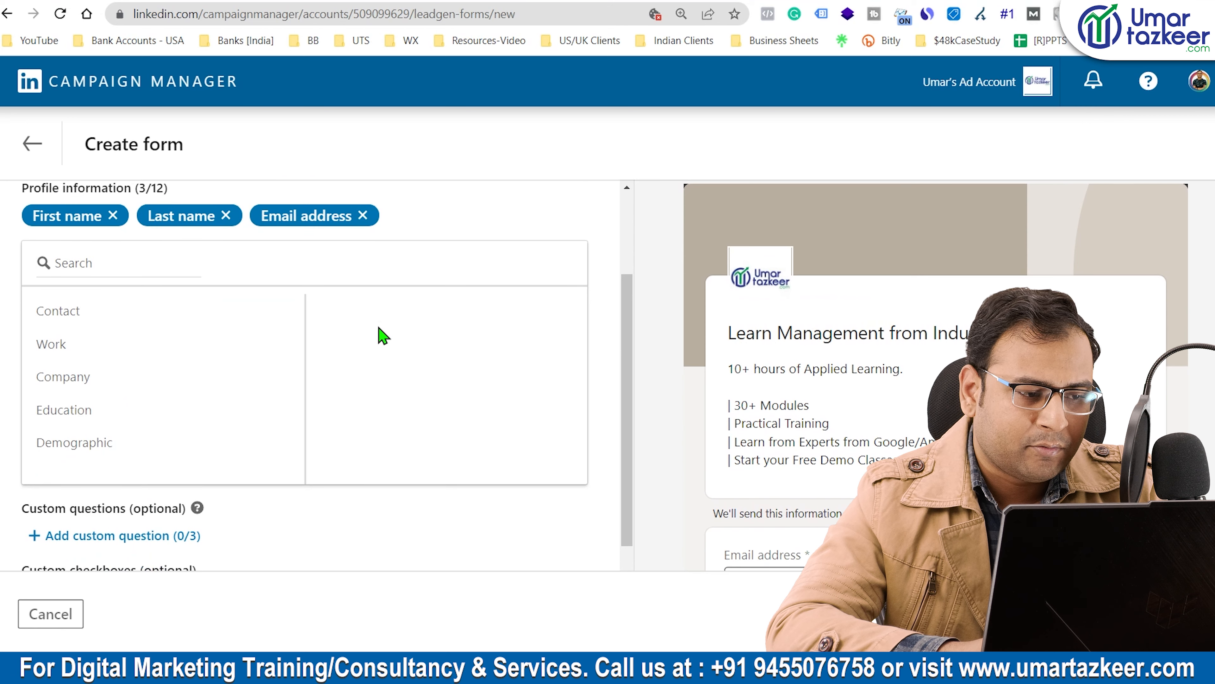
pyautogui.scroll(1, 382, 336)
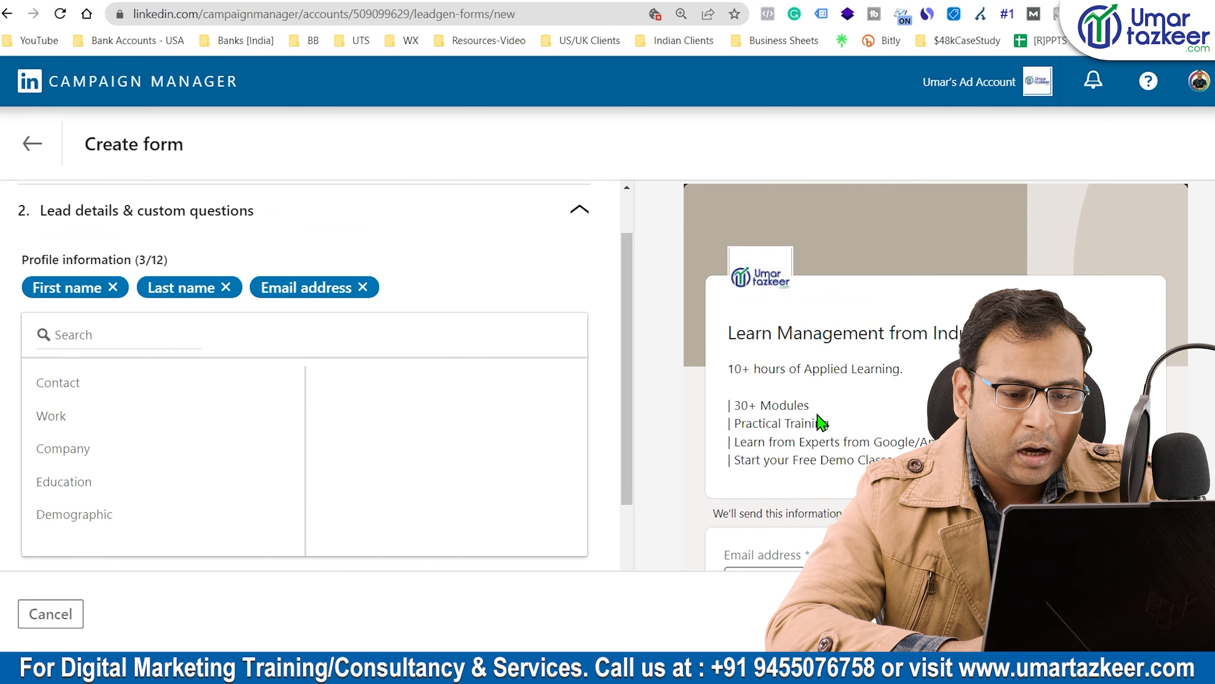
pyautogui.scroll(-5, 819, 426)
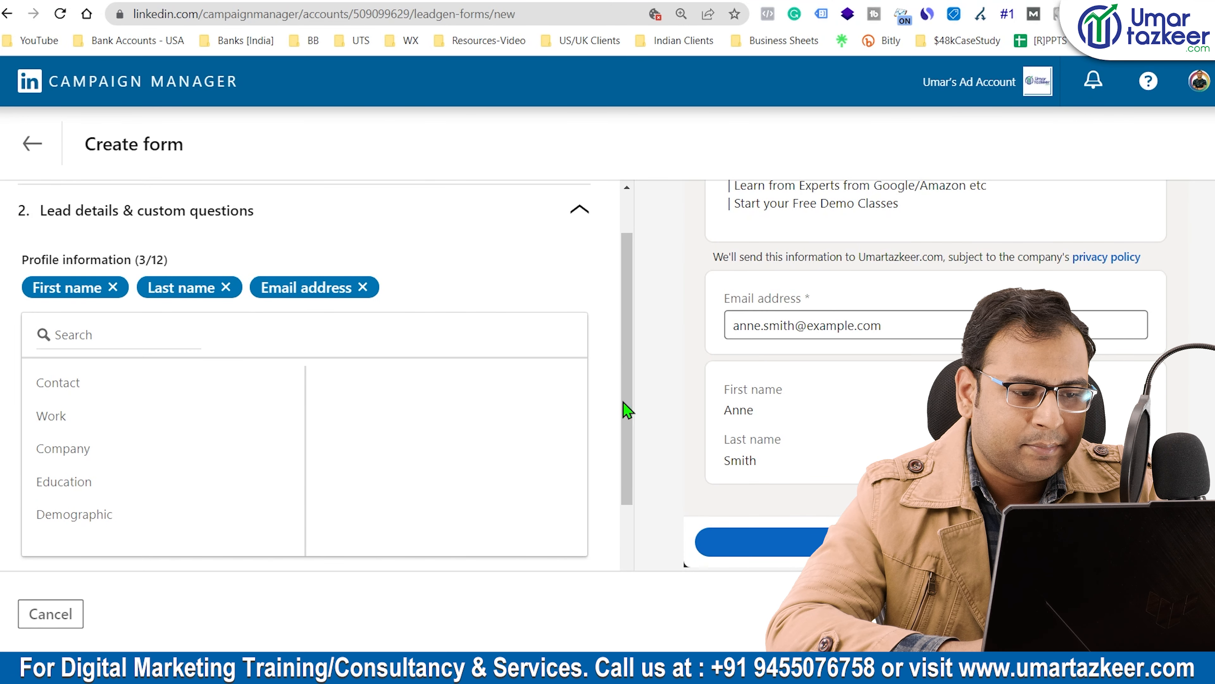
pyautogui.scroll(-4, 244, 401)
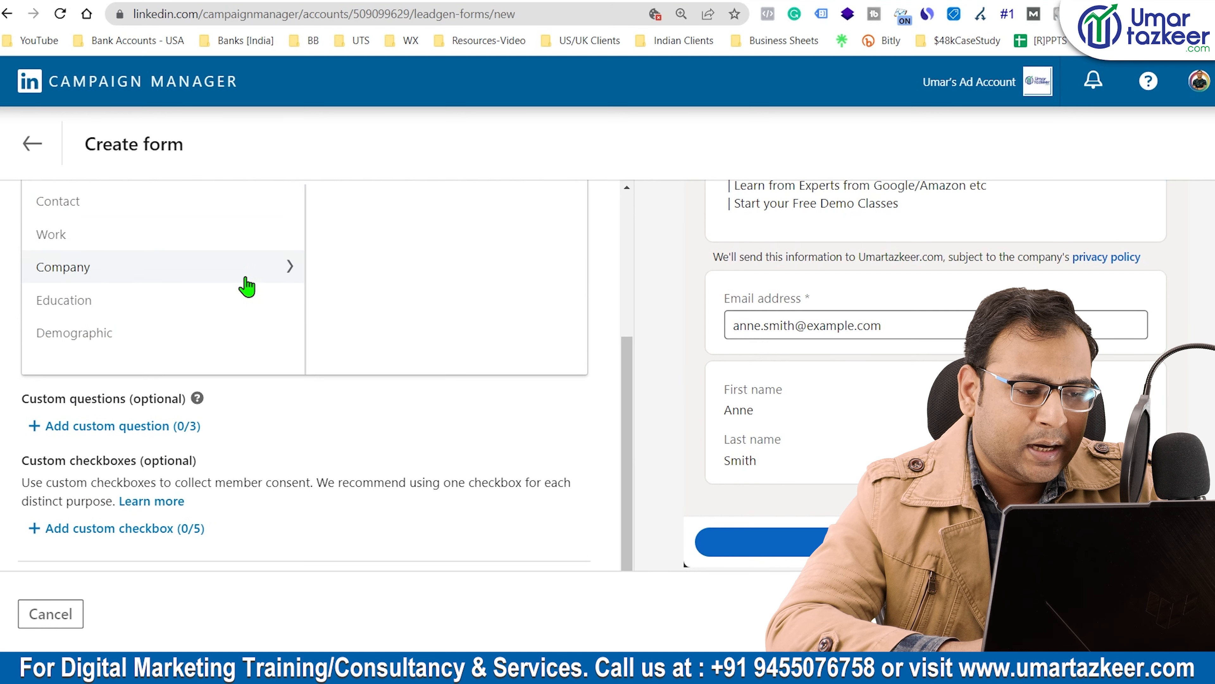
pyautogui.scroll(1, 225, 364)
pyautogui.scroll(2, 143, 336)
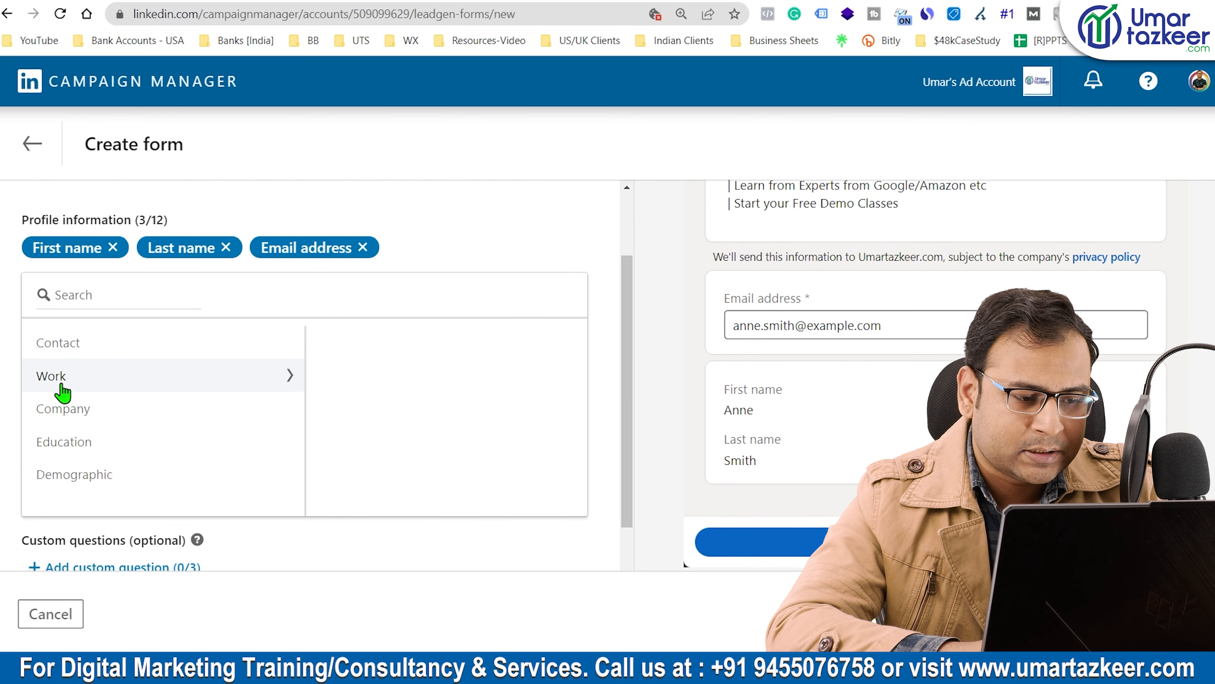
# Add Job title from the Work category to the form's profile information and check it in the preview.
pyautogui.click(62, 381)
pyautogui.click(328, 342)
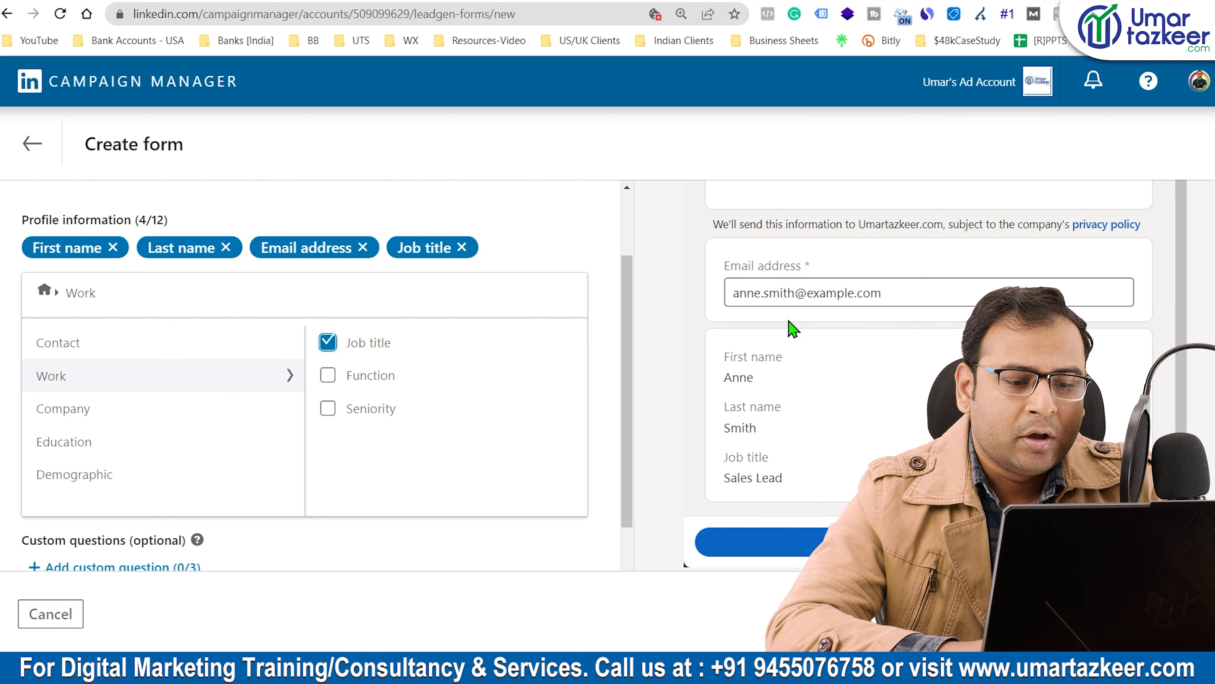
pyautogui.scroll(1, 729, 357)
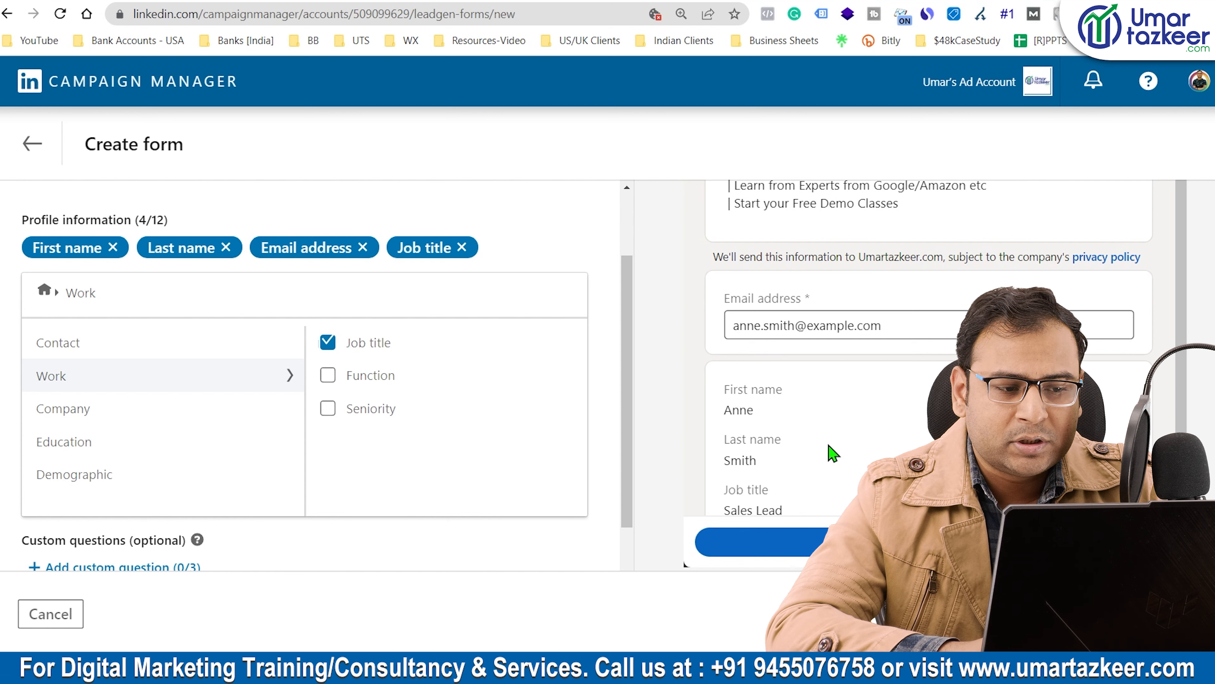
# Remove Job title from the form's profile information and look through the Contact, Work, Company, Education and Demographic field options.
pyautogui.click(329, 343)
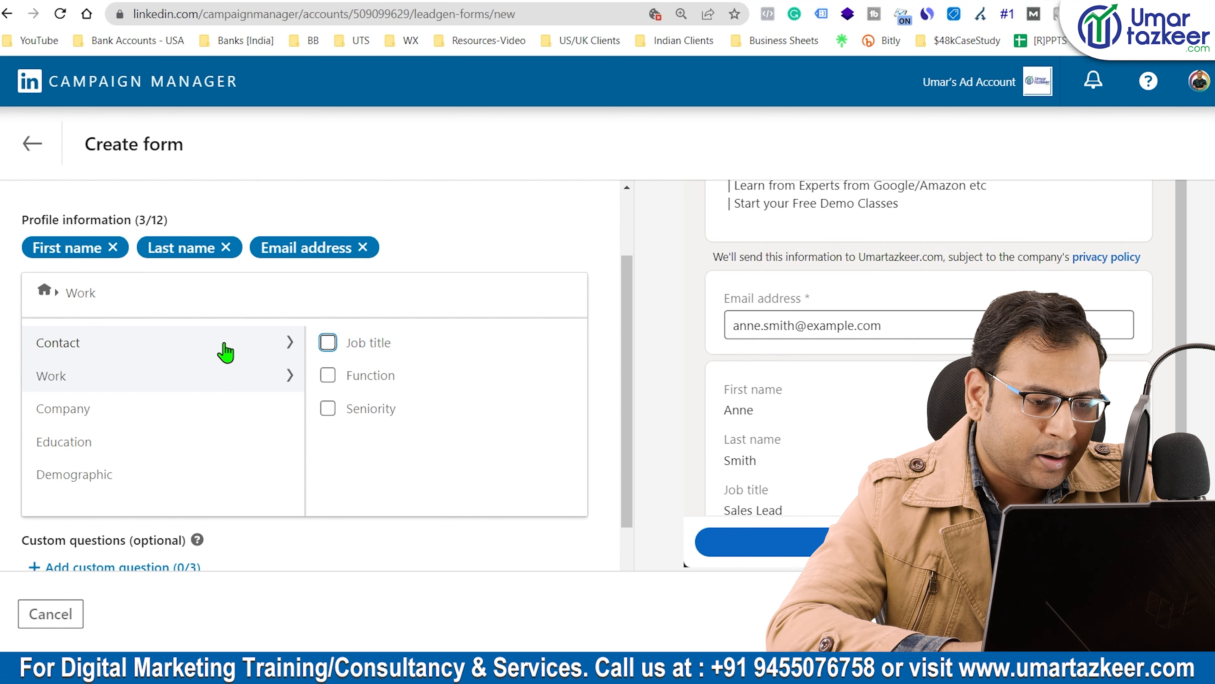
pyautogui.click(210, 342)
pyautogui.scroll(-3, 393, 441)
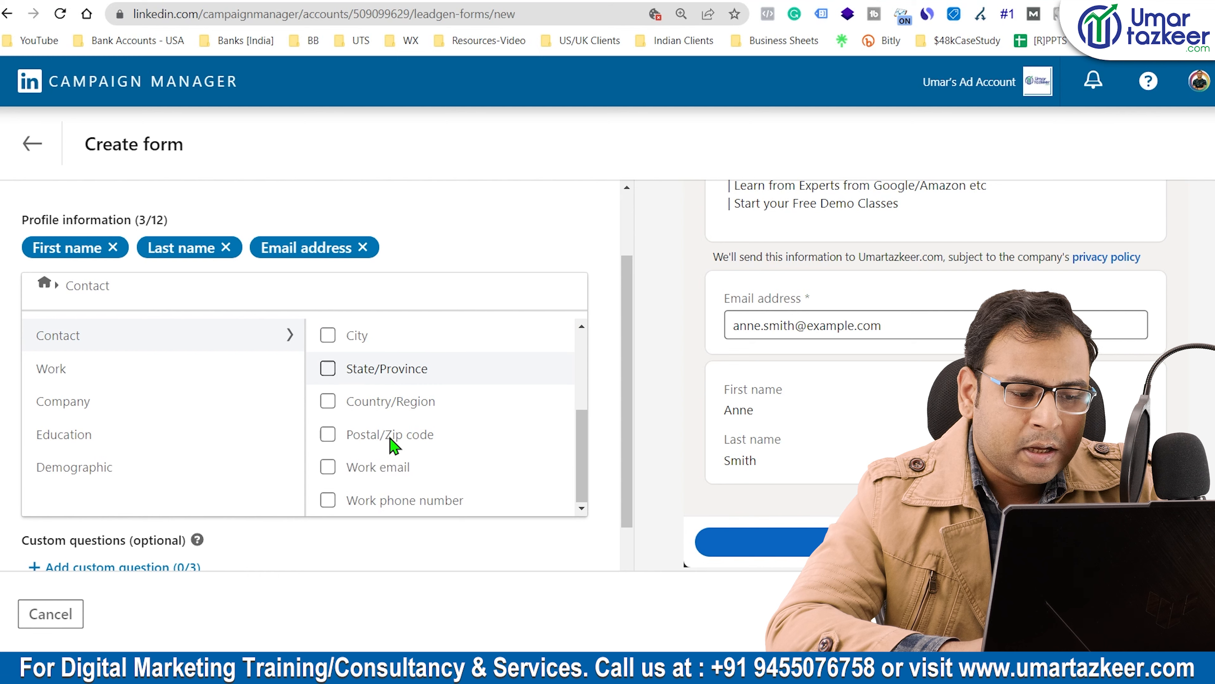
pyautogui.scroll(3, 393, 441)
pyautogui.click(126, 380)
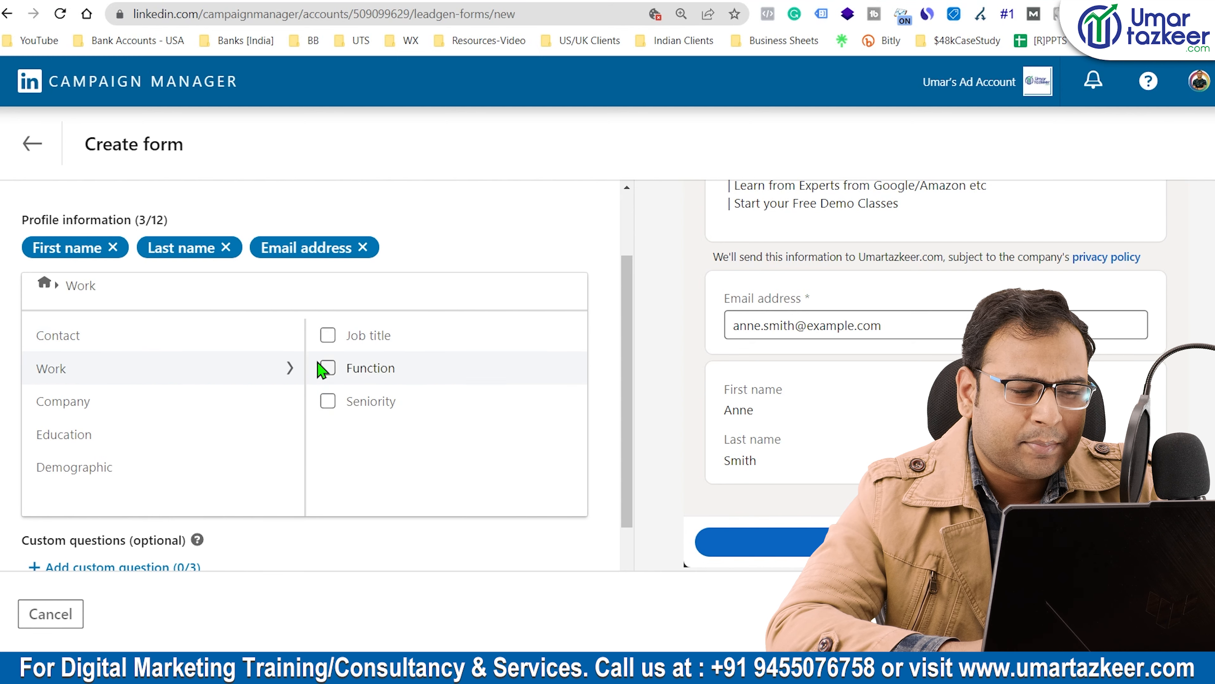
pyautogui.click(195, 402)
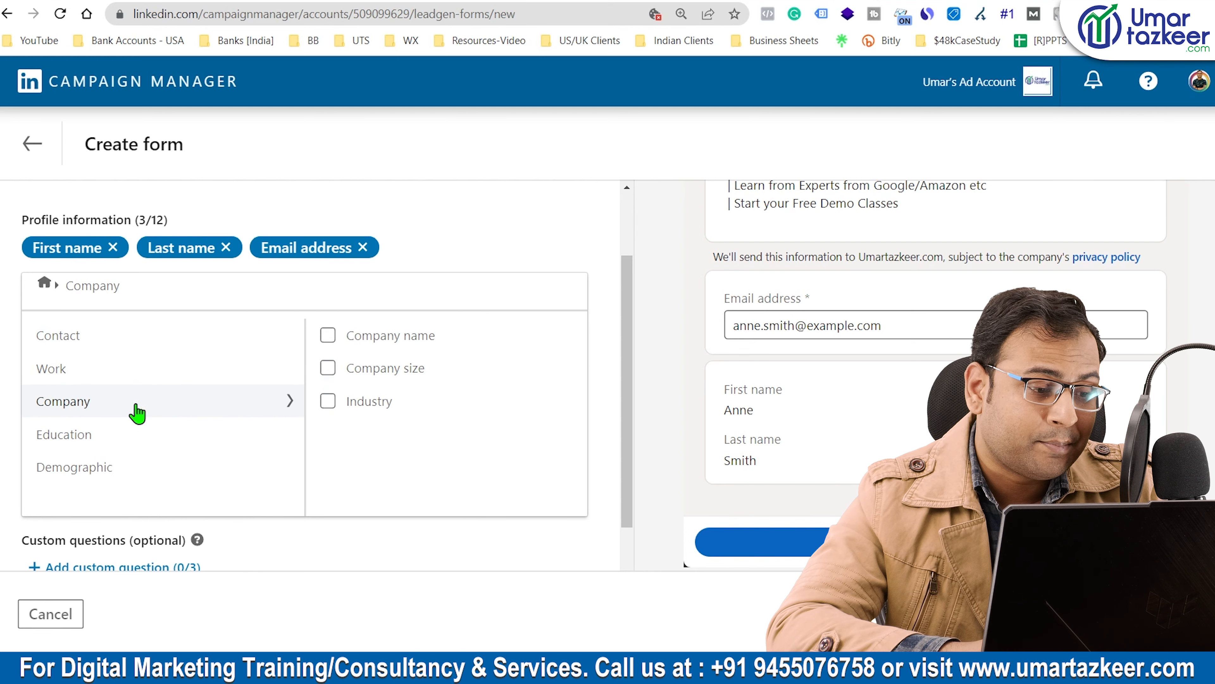
pyautogui.click(96, 436)
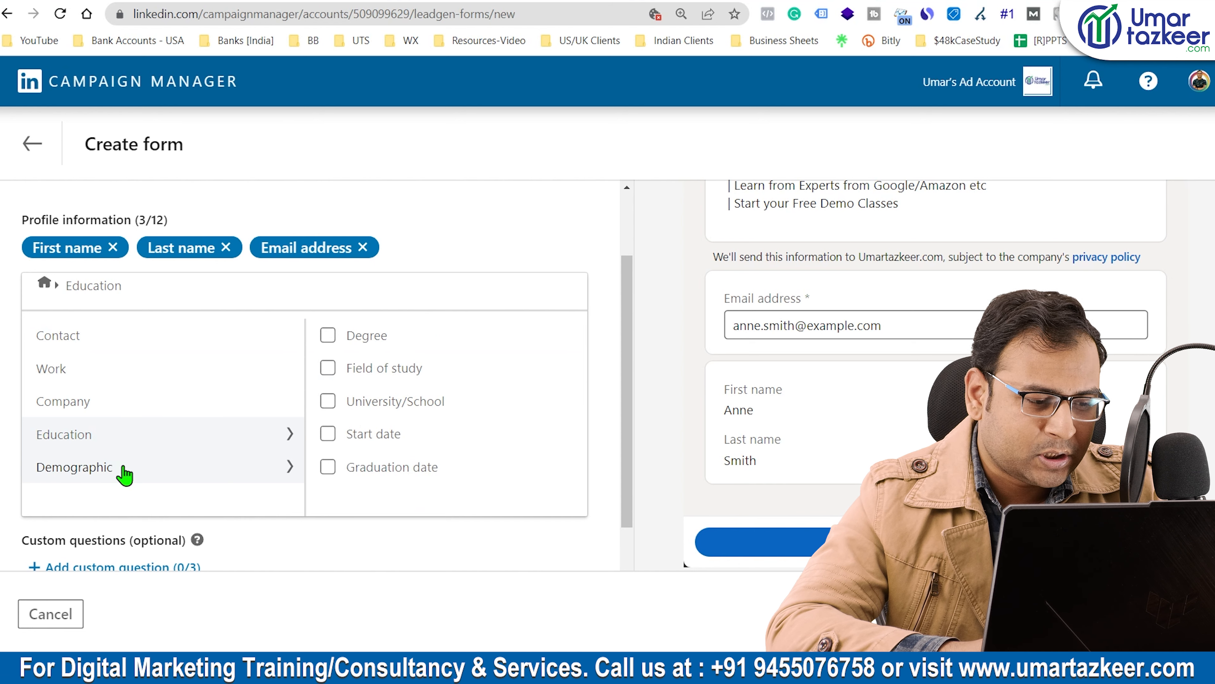
pyautogui.click(121, 468)
pyautogui.click(100, 437)
pyautogui.scroll(-2, 486, 419)
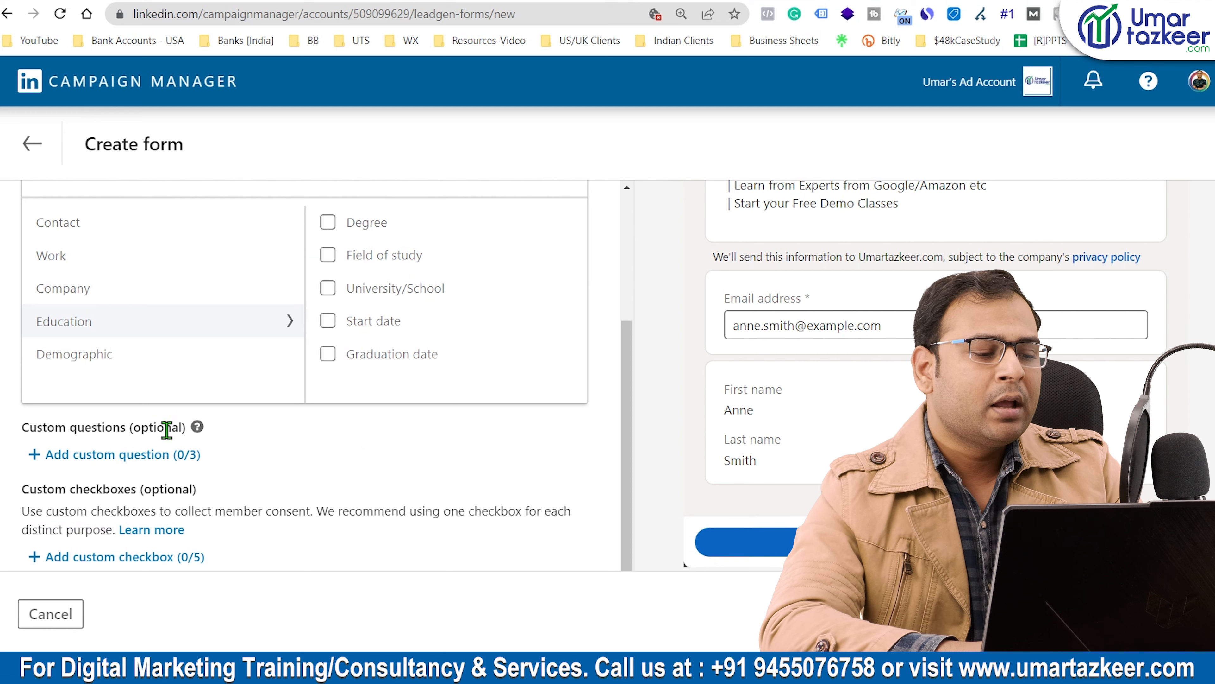
# Add a blank custom question to the form, try the Single line input answer type and return it to Multiple choice.
pyautogui.click(123, 455)
pyautogui.scroll(-3, 279, 443)
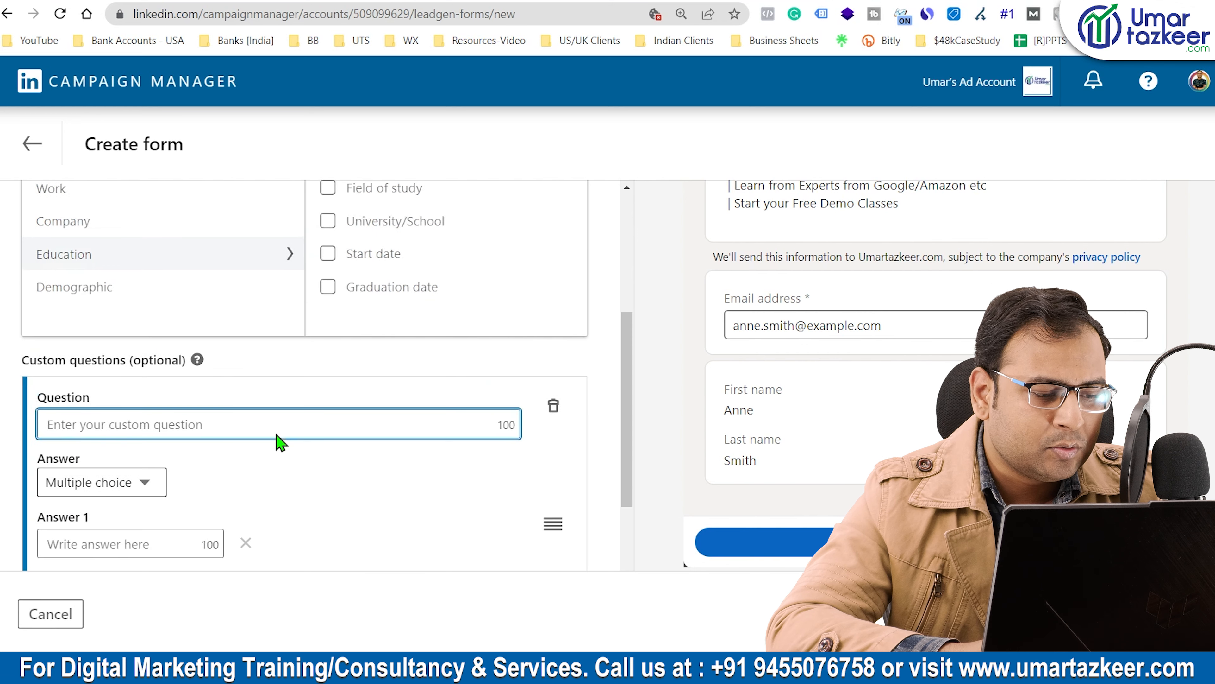
pyautogui.click(96, 451)
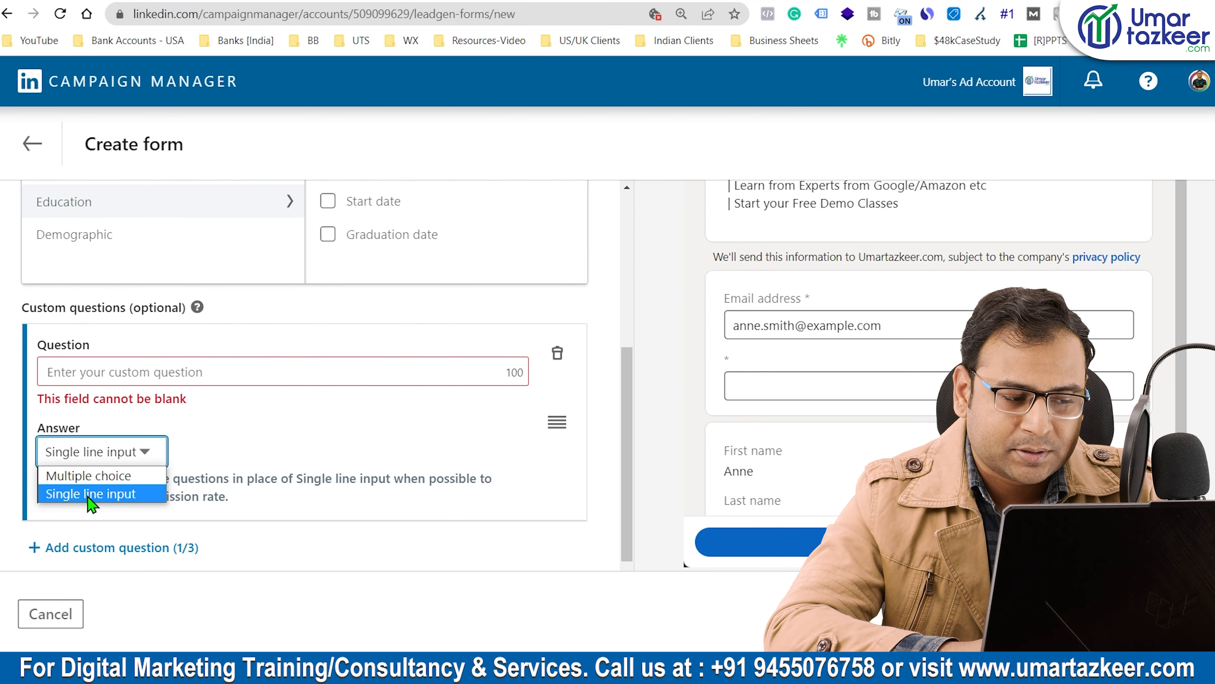
pyautogui.click(90, 494)
pyautogui.click(133, 458)
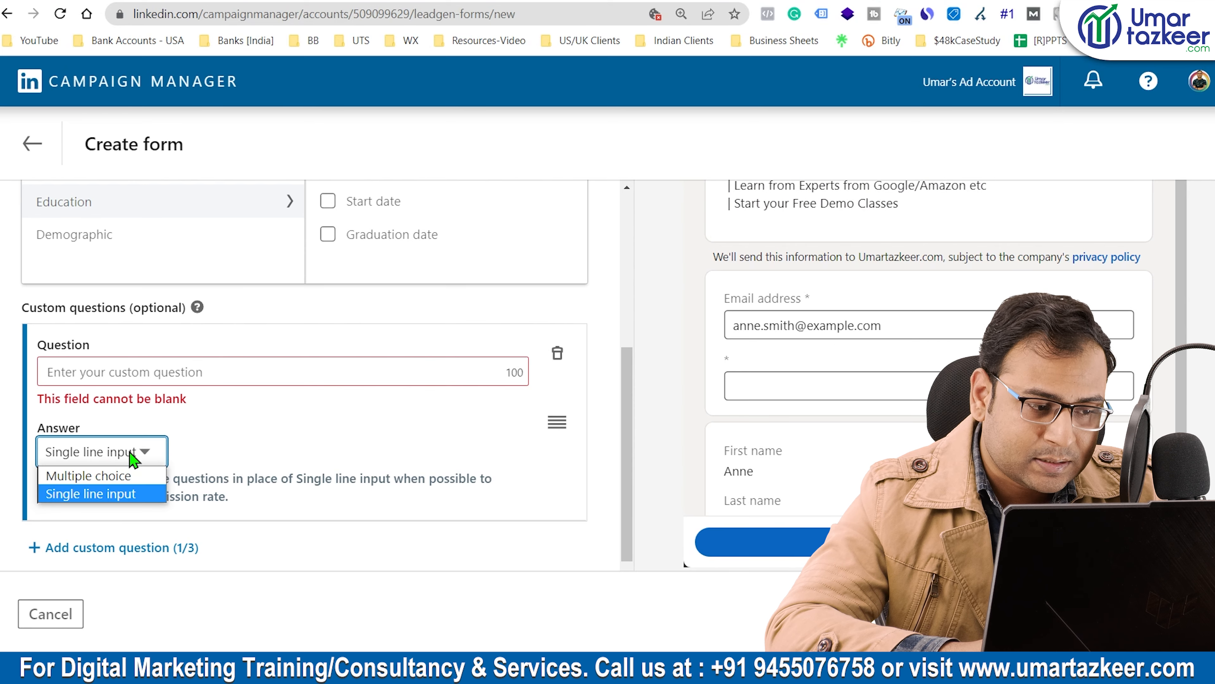
pyautogui.click(119, 475)
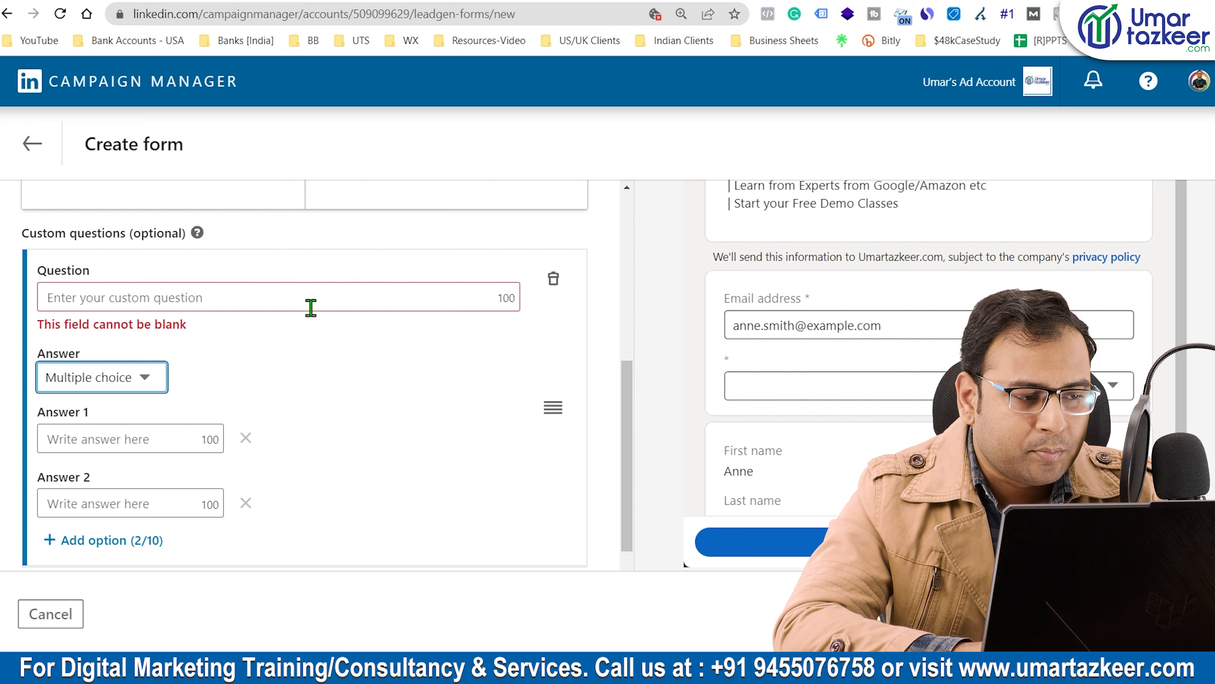
# Expand the form's Confirmation section and examine its thank you message, landing page URL and call-to-action fields.
pyautogui.scroll(-5, 337, 463)
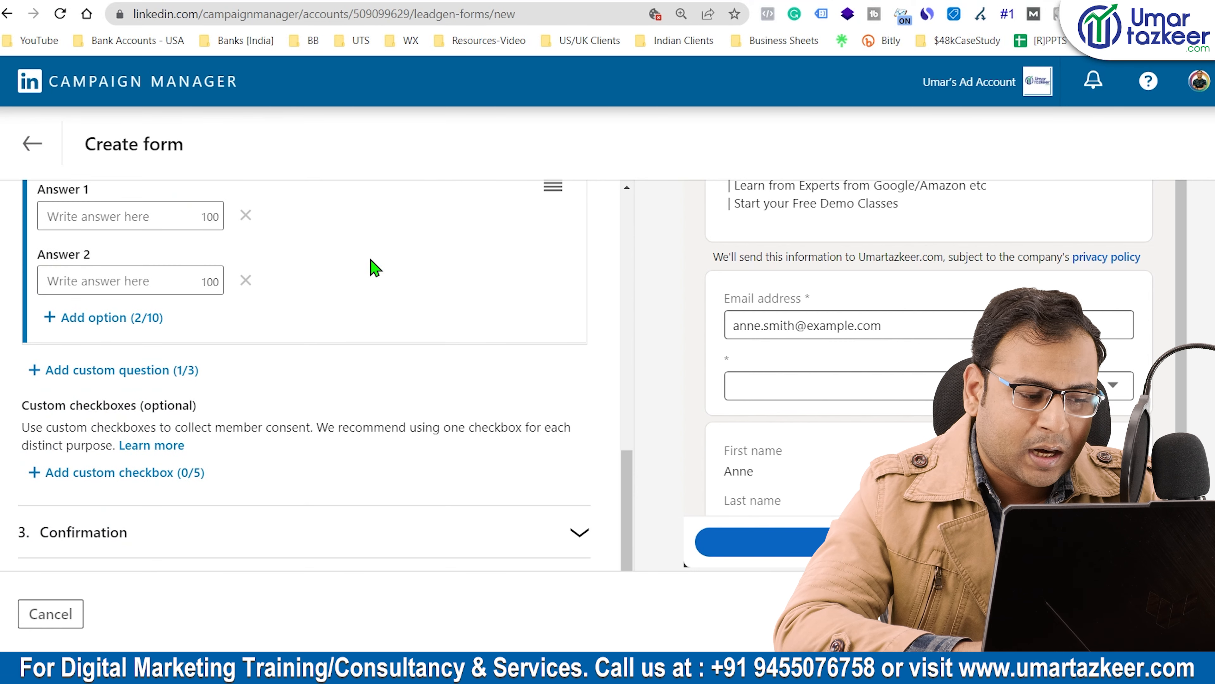
pyautogui.click(123, 550)
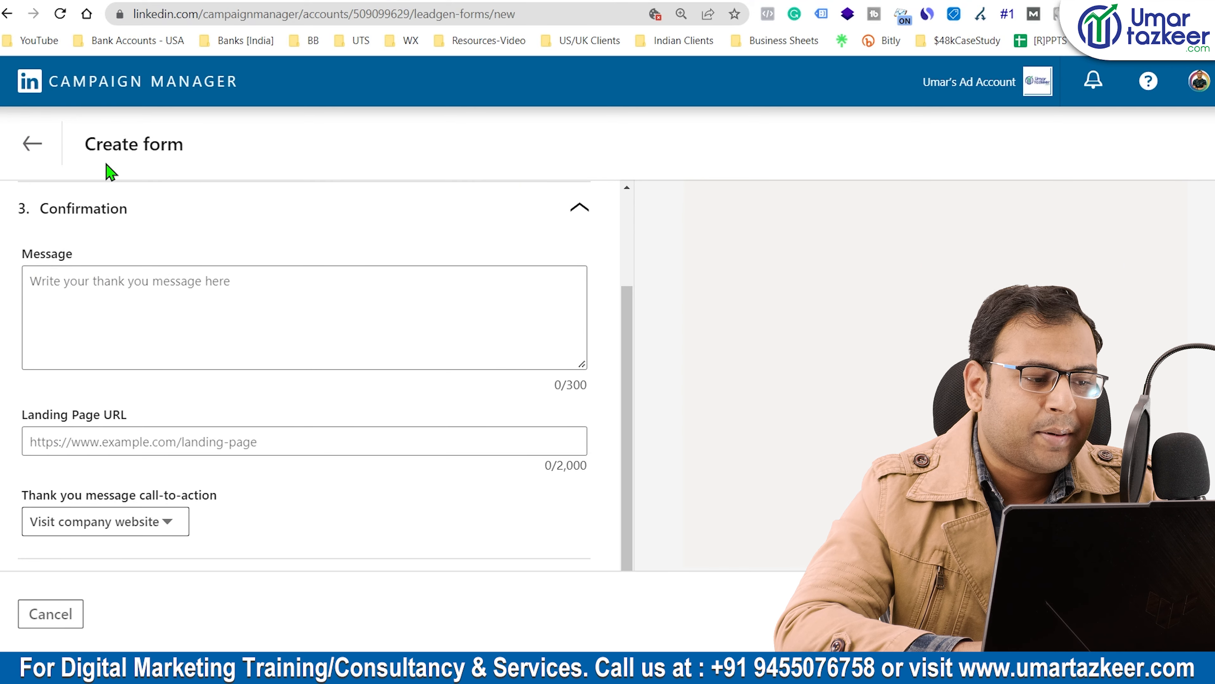
pyautogui.click(32, 144)
pyautogui.click(730, 378)
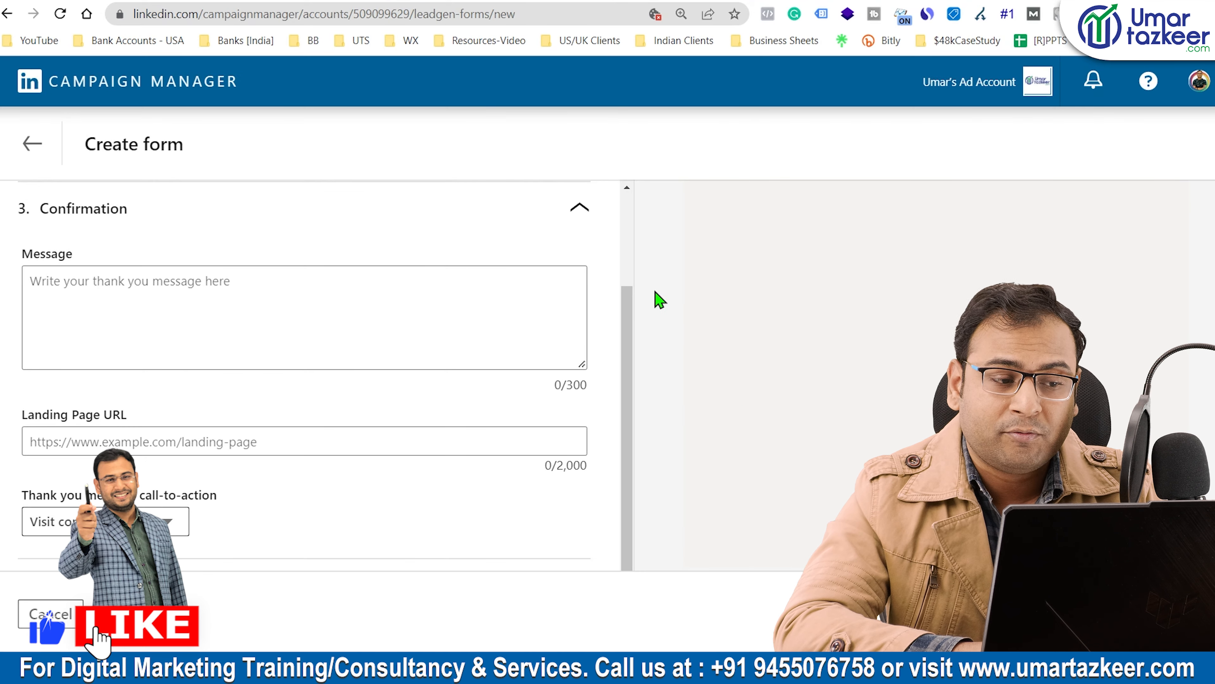